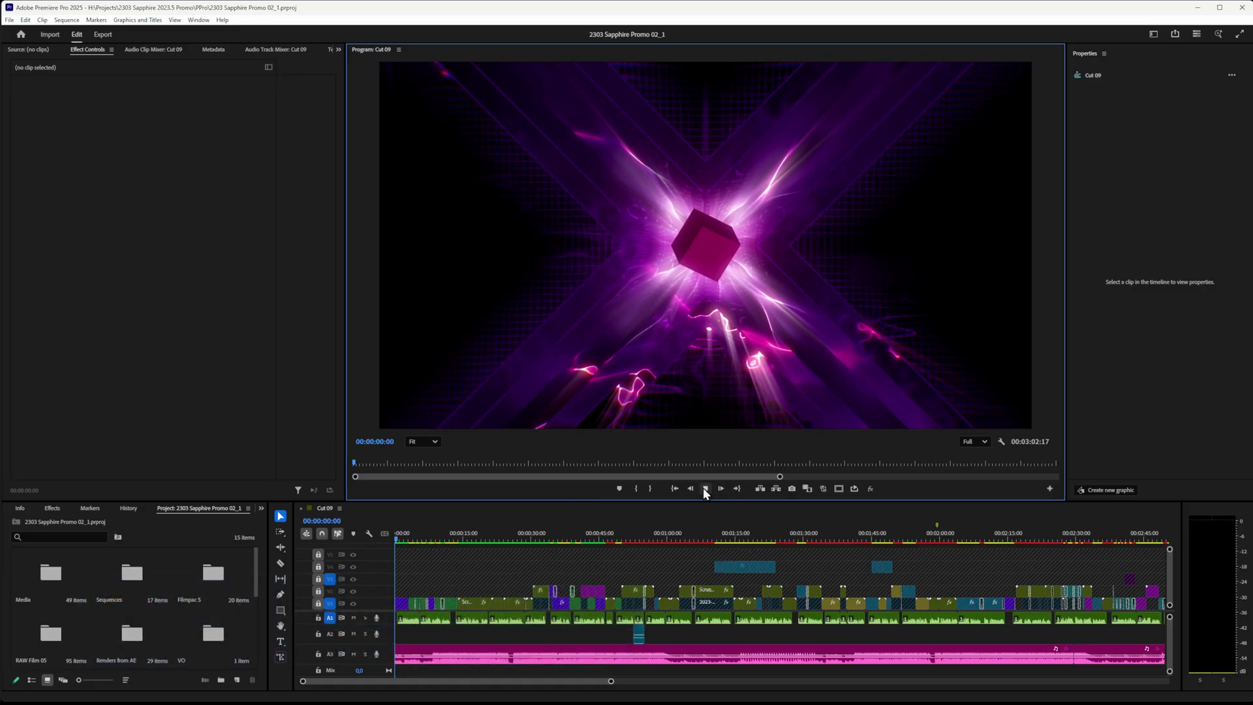
Play the promo sequence, then confirm Broadcast Wave in AAF export and view Render choices.
{"action": "left_click", "coordinate": [705, 488]}
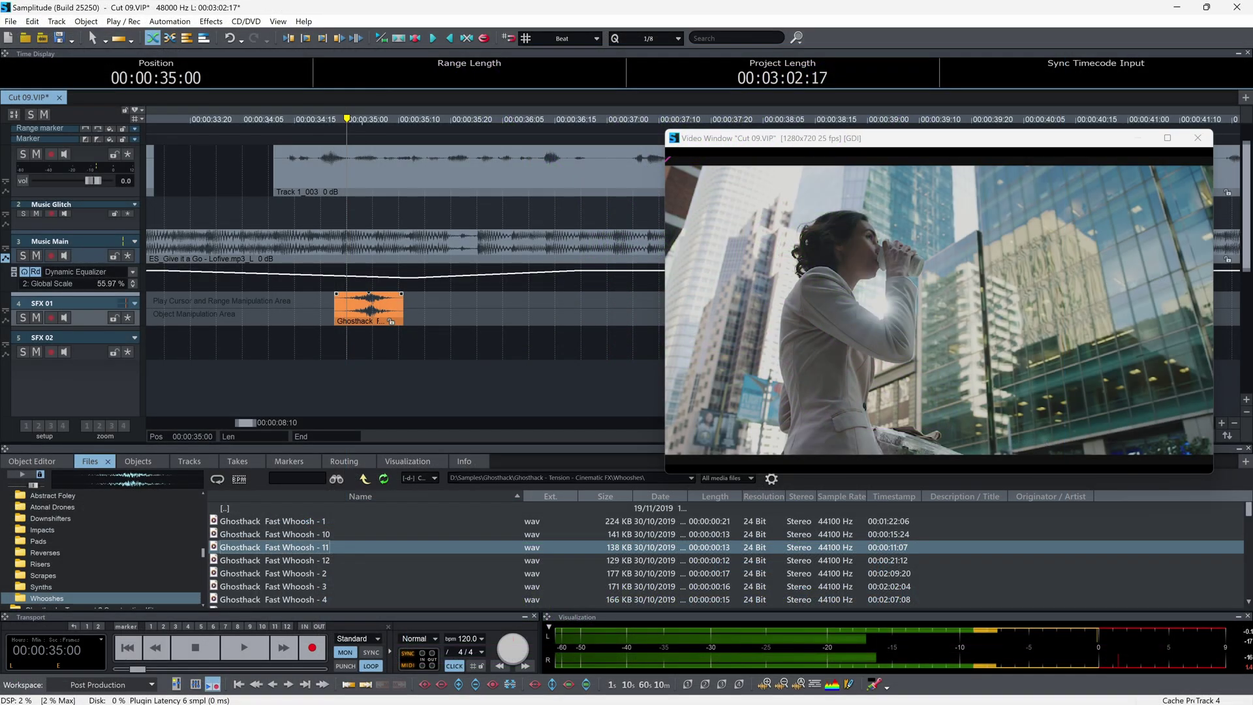
{"action": "left_click_drag", "start_coordinate": [358, 115], "coordinate": [388, 119]}
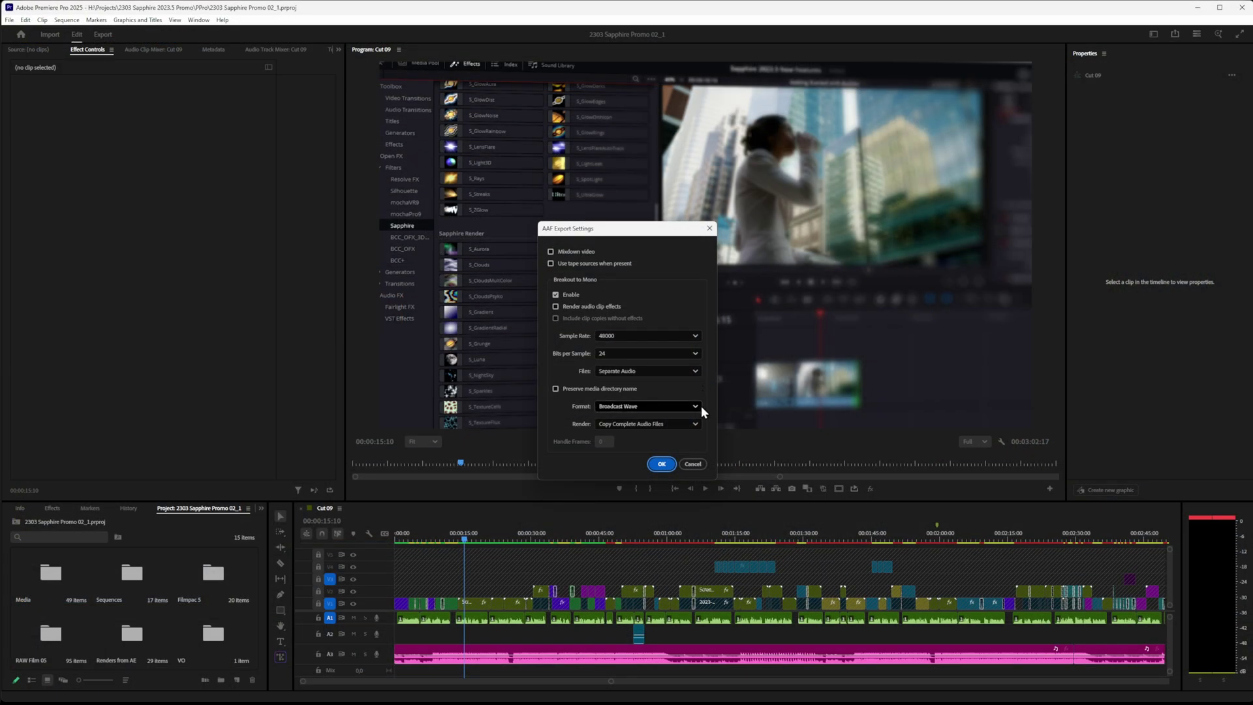
{"action": "left_click", "coordinate": [699, 408]}
{"action": "left_click", "coordinate": [698, 405]}
{"action": "left_click", "coordinate": [696, 424]}
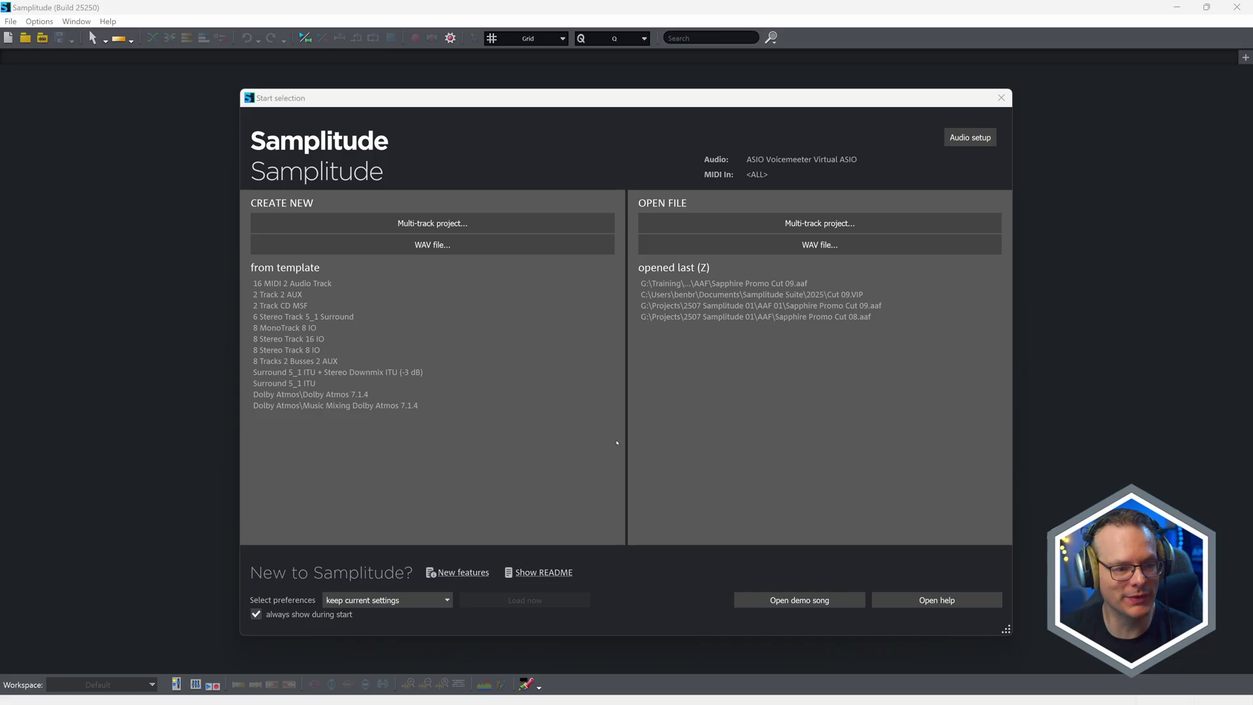
Dismiss the start screen and pick Sapphire Promo Cut 09.aaf from the AAF folder to import.
{"action": "left_click", "coordinate": [1000, 98]}
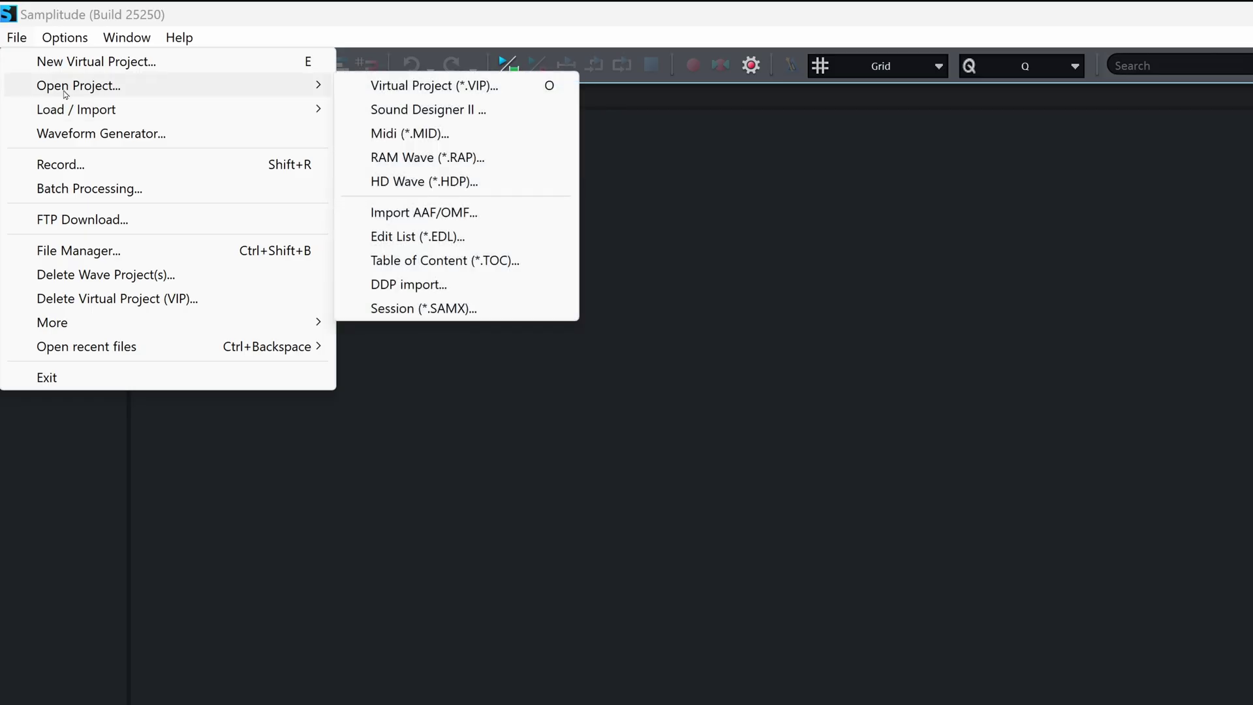
{"action": "mouse_move", "coordinate": [79, 86]}
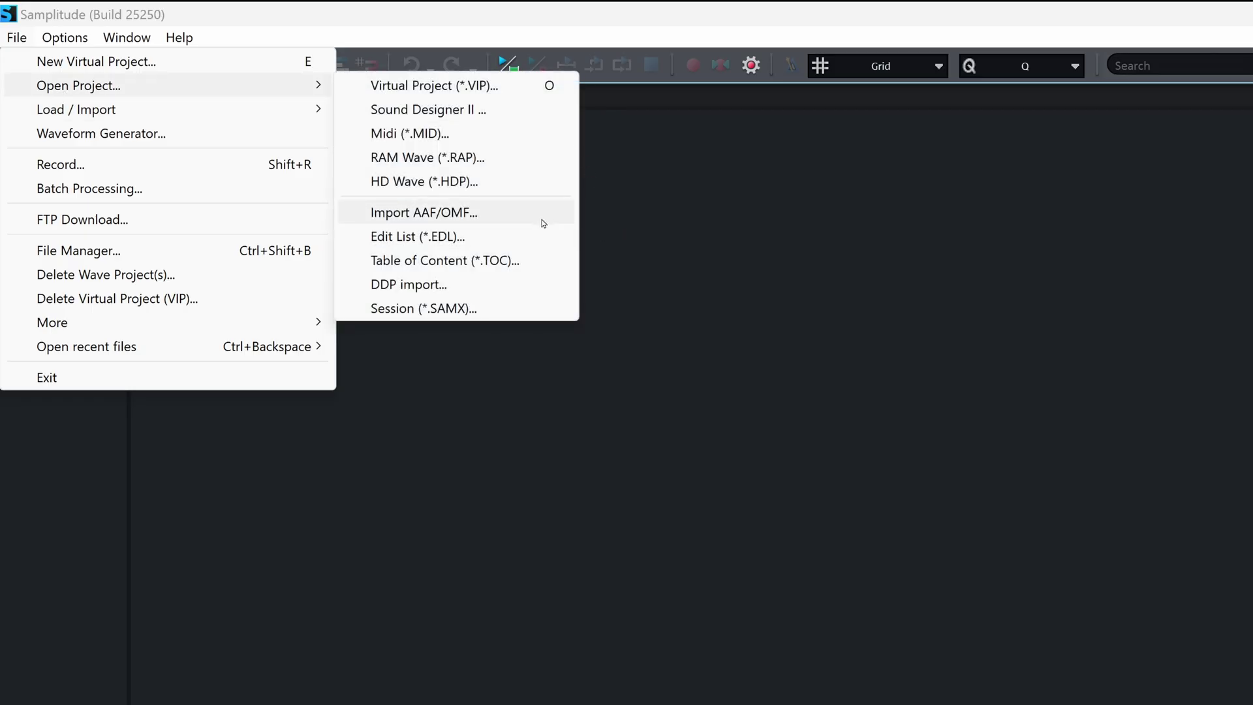
{"action": "left_click", "coordinate": [541, 224]}
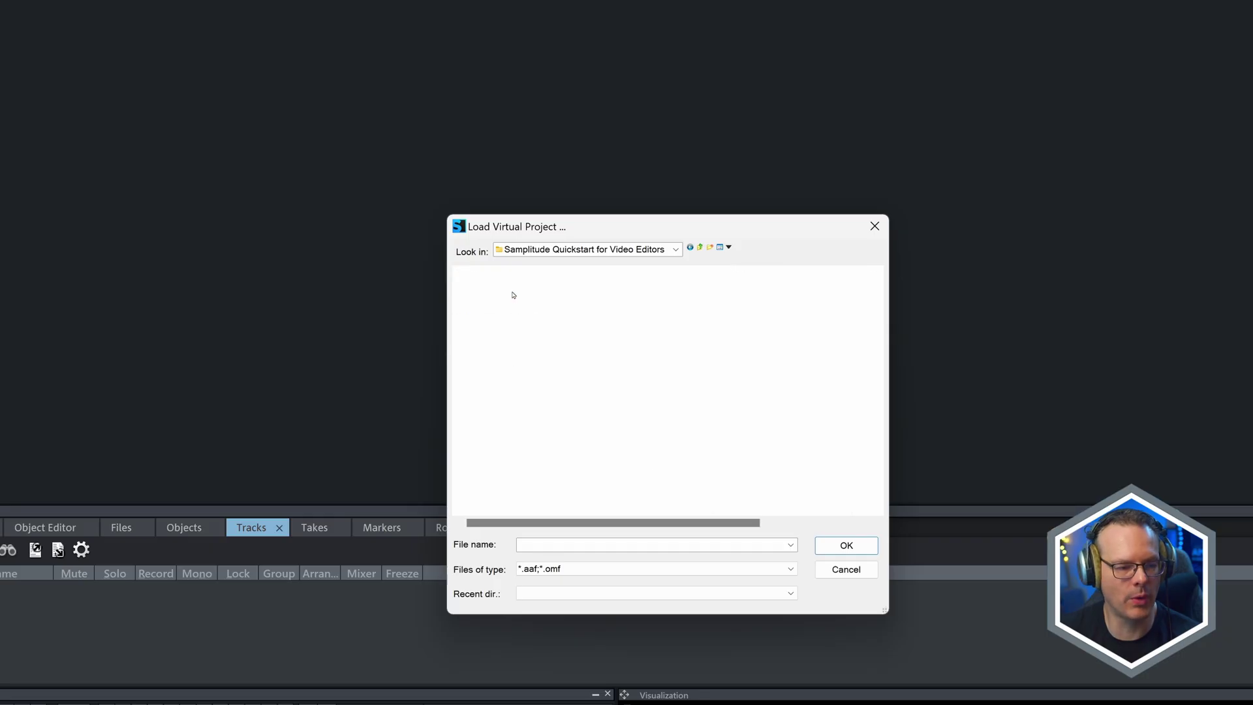
{"action": "double_click", "coordinate": [512, 293]}
{"action": "left_click", "coordinate": [521, 312]}
{"action": "left_click", "coordinate": [846, 545]}
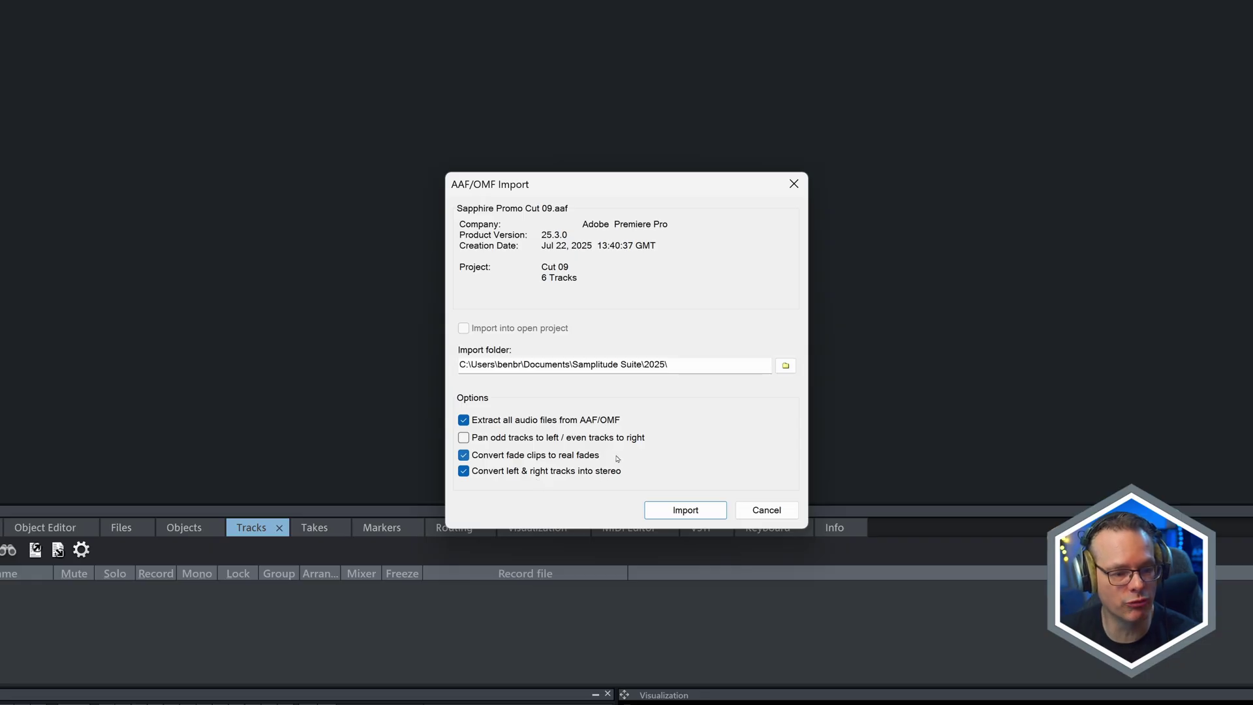
Run the AAF import, skip the missing Black Video file, and select track T: 1.
{"action": "left_click", "coordinate": [690, 504]}
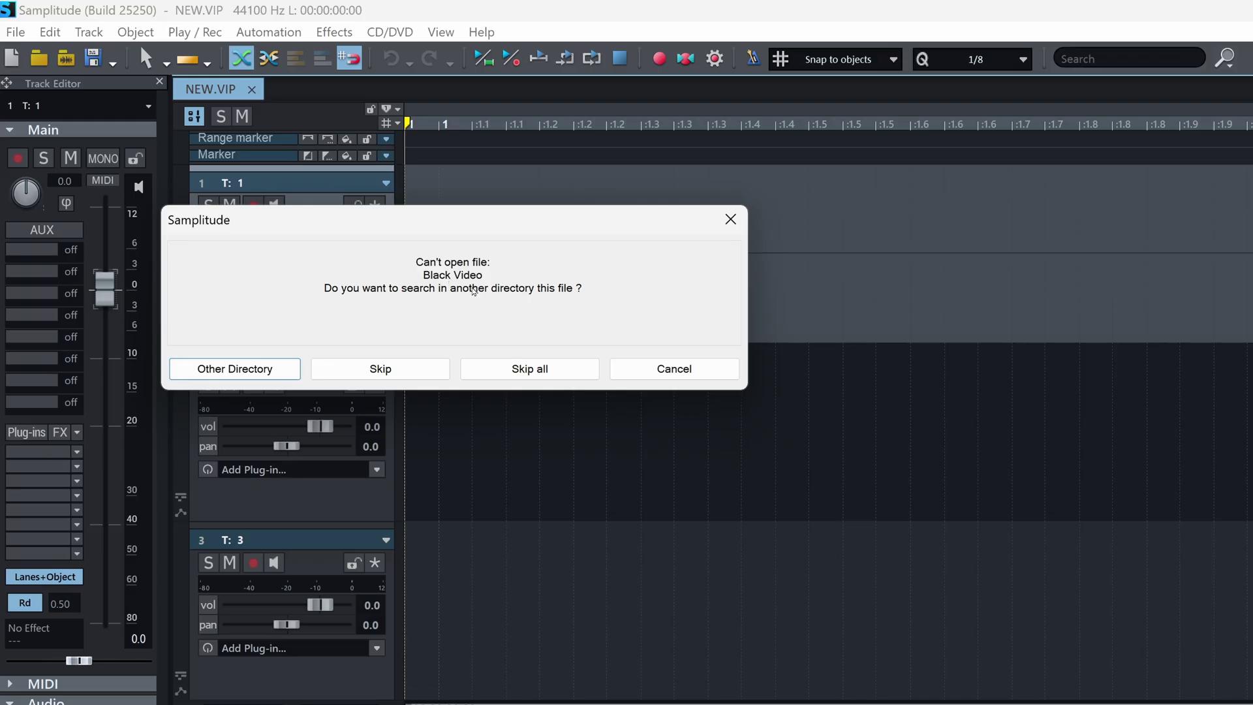
{"action": "left_click", "coordinate": [509, 368]}
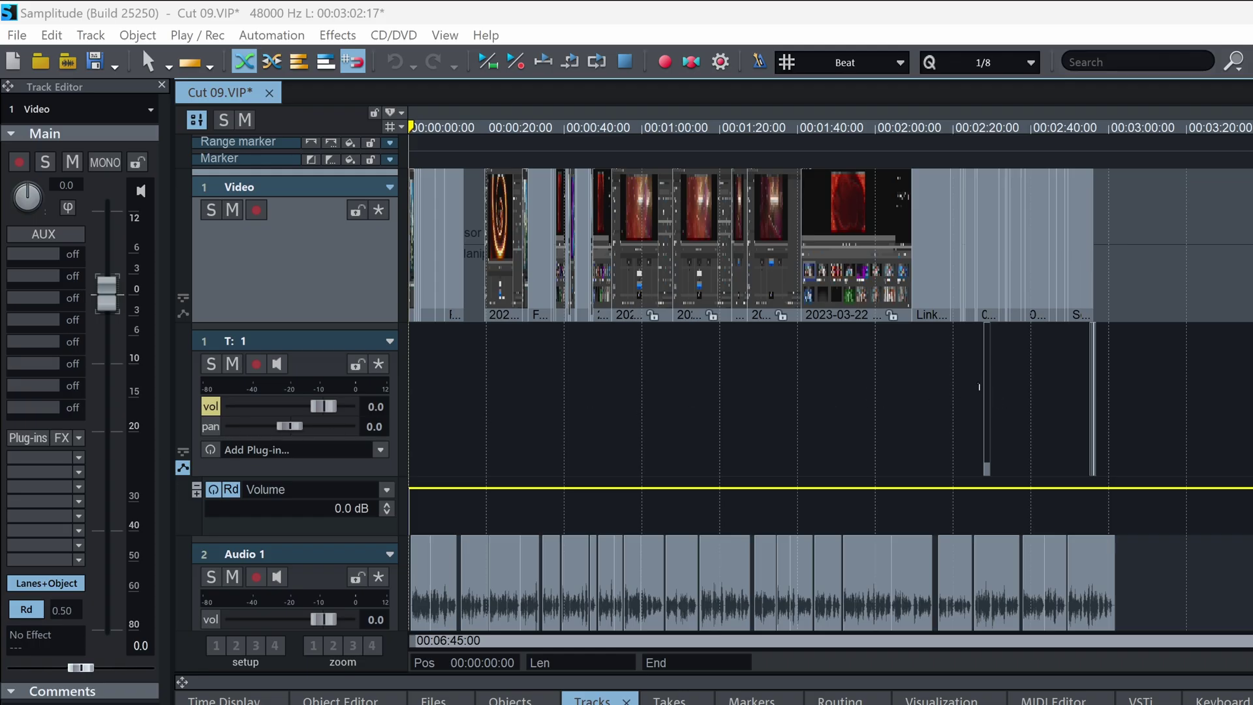
{"action": "left_click", "coordinate": [1106, 404]}
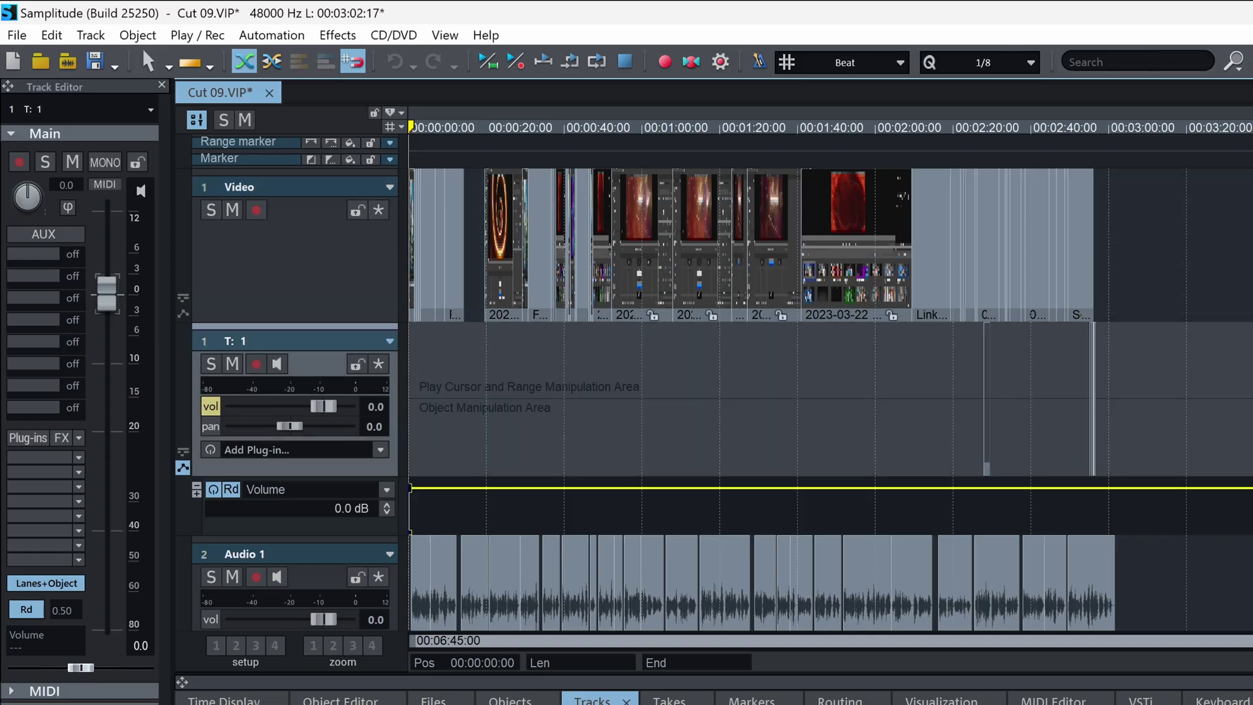
{"action": "scroll", "coordinate": [830, 399], "scroll_direction": "down", "scroll_amount": 5}
{"action": "scroll", "coordinate": [830, 398], "scroll_direction": "down", "scroll_amount": 2}
{"action": "scroll", "coordinate": [830, 398], "scroll_direction": "down", "scroll_amount": 3}
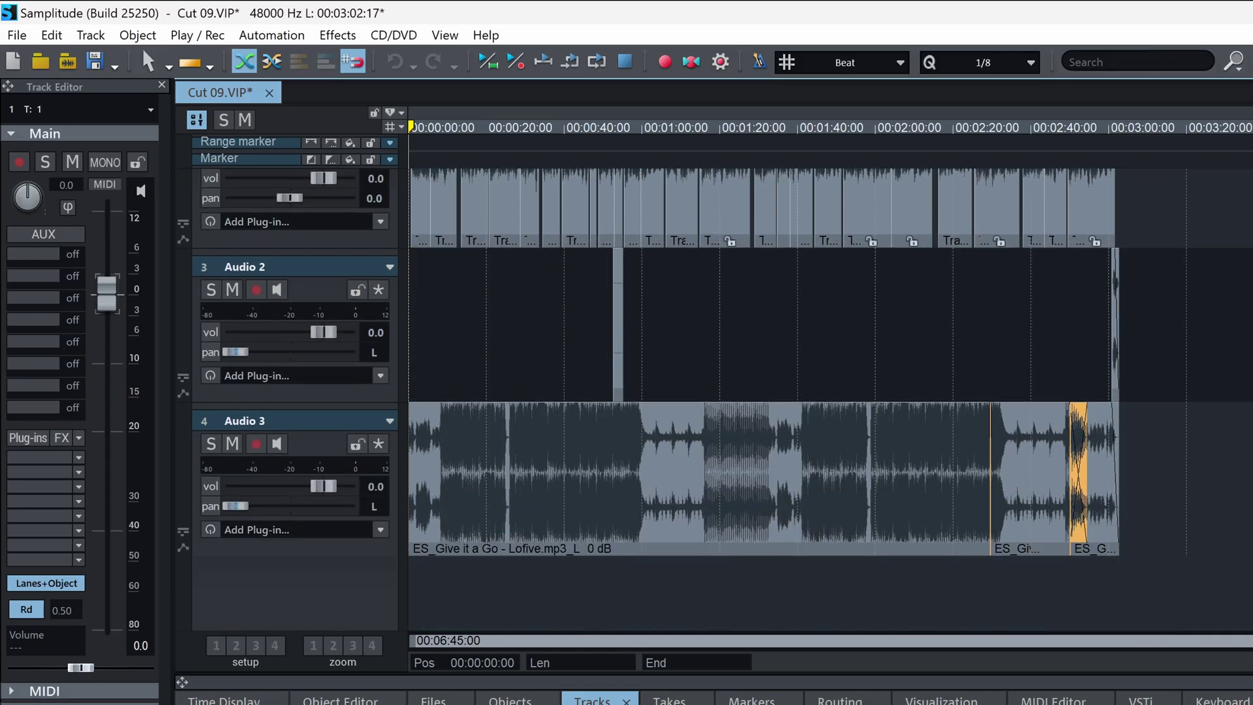
{"action": "scroll", "coordinate": [830, 399], "scroll_direction": "up", "scroll_amount": 2}
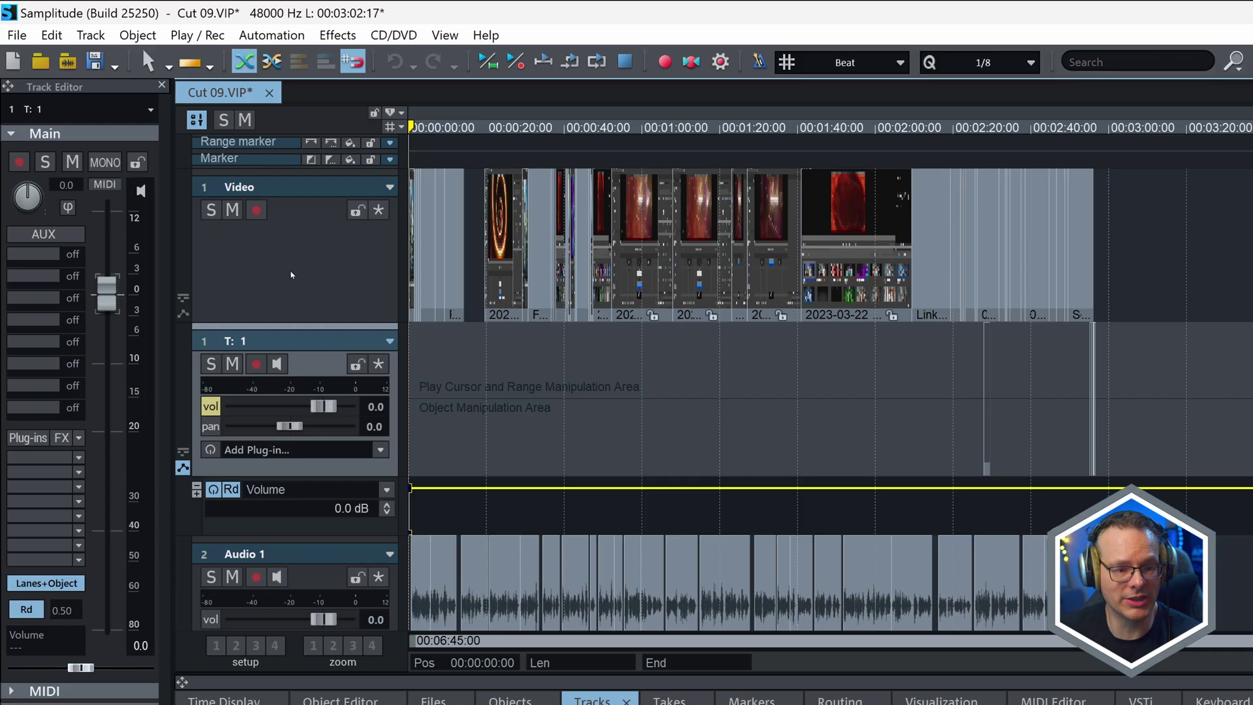
Delete the Video and T: 1 tracks with their clips, plus the short Audio 2 clip.
{"action": "right_click", "coordinate": [337, 252]}
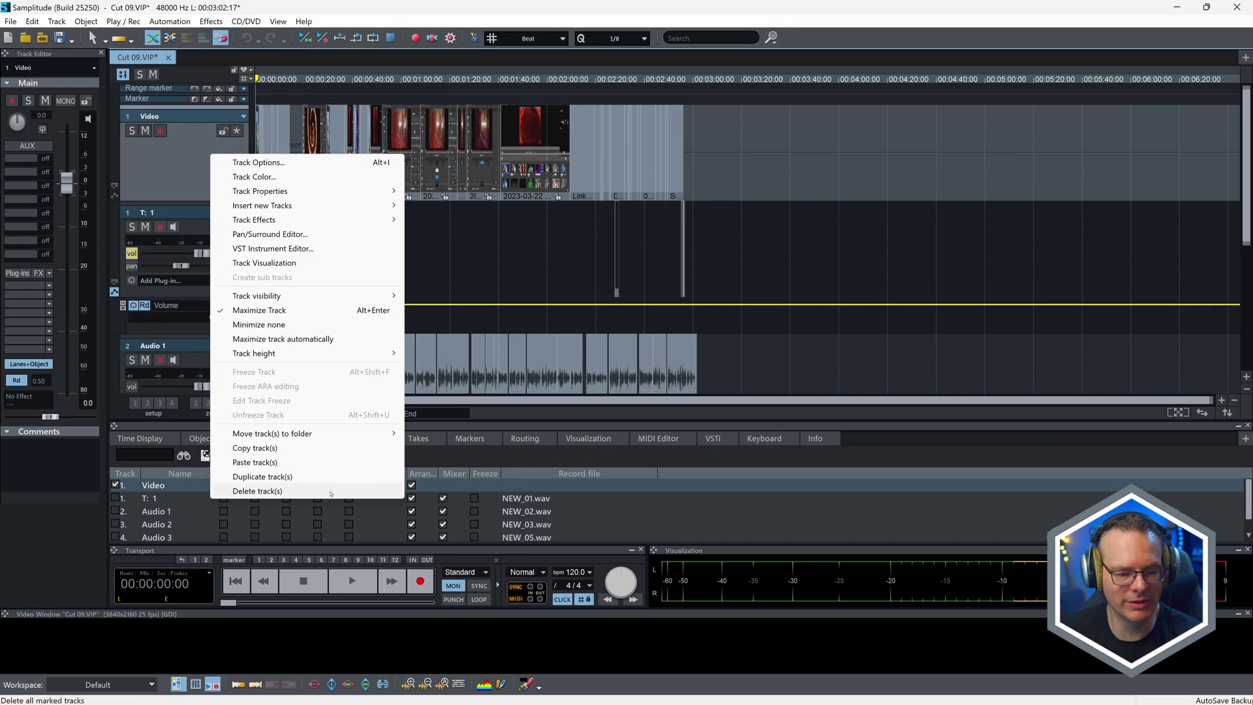
{"action": "left_click", "coordinate": [294, 491]}
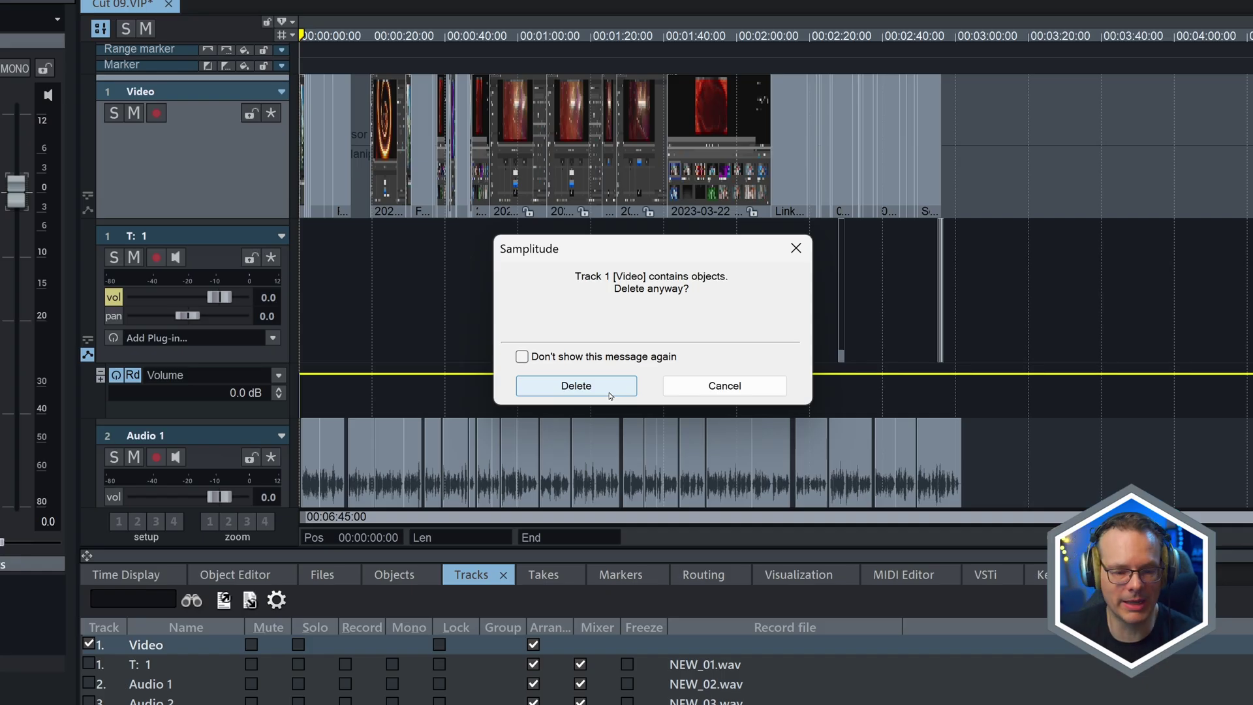
{"action": "left_click", "coordinate": [609, 394]}
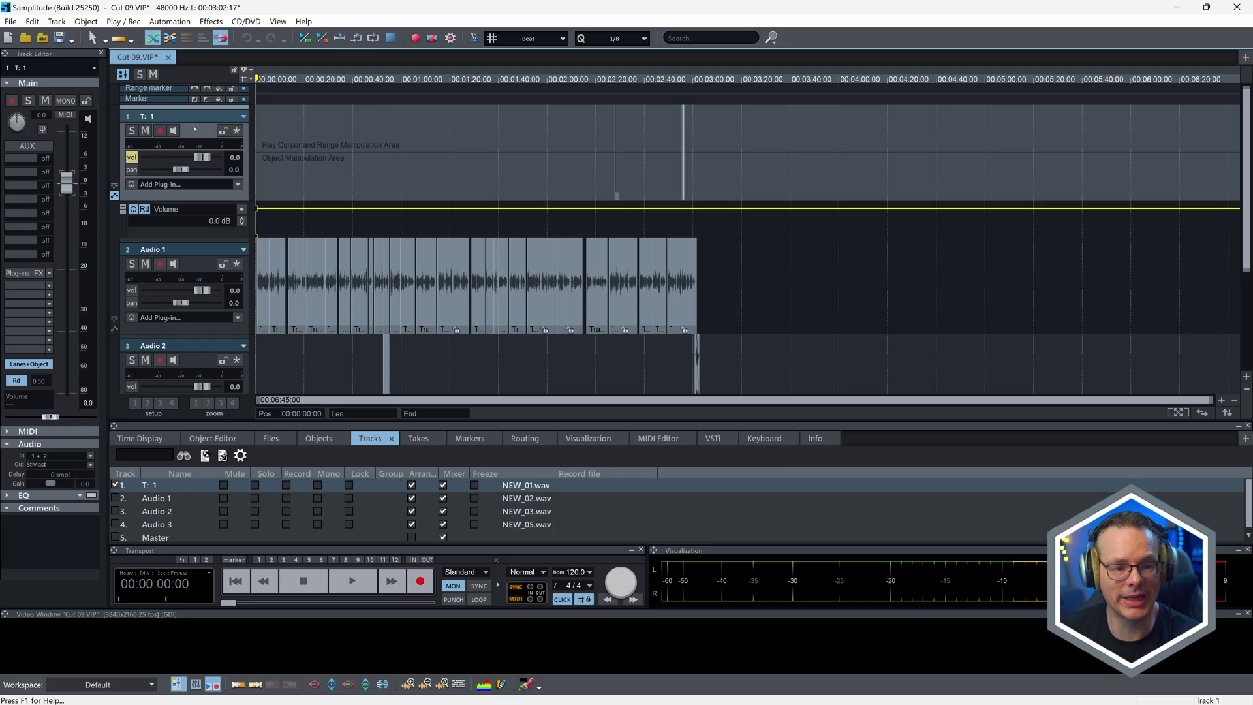
{"action": "right_click", "coordinate": [195, 132]}
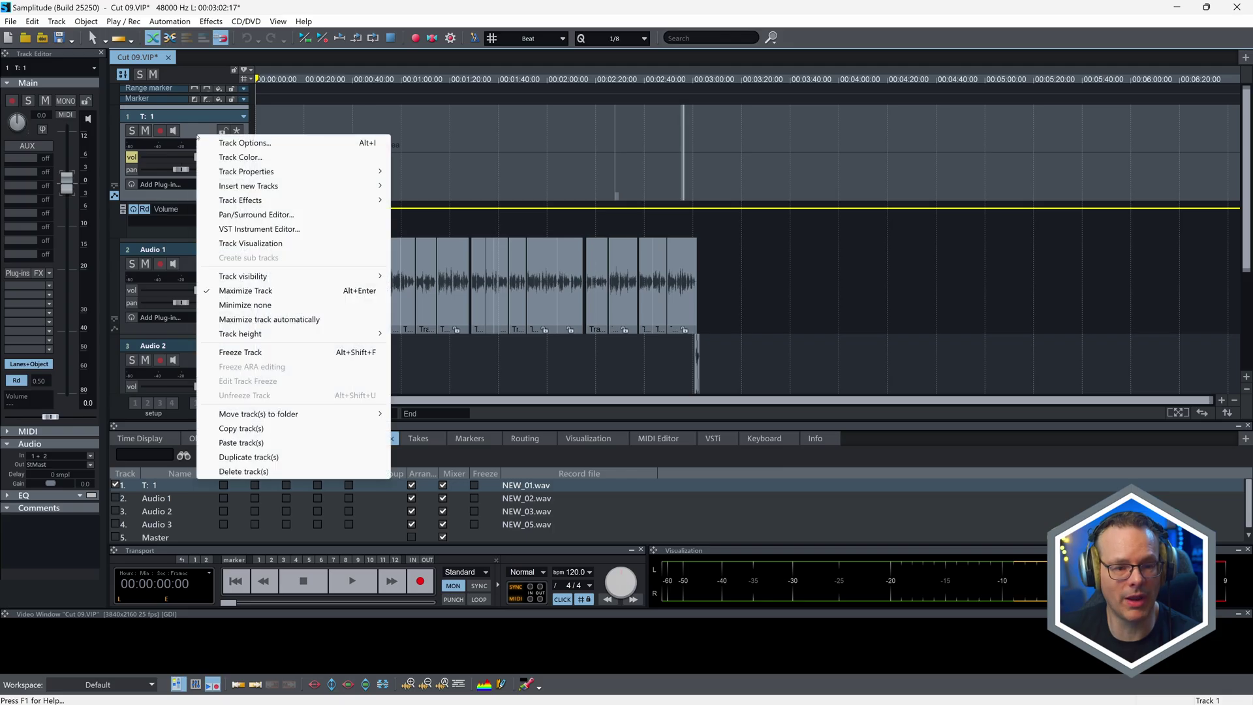
{"action": "left_click", "coordinate": [323, 470]}
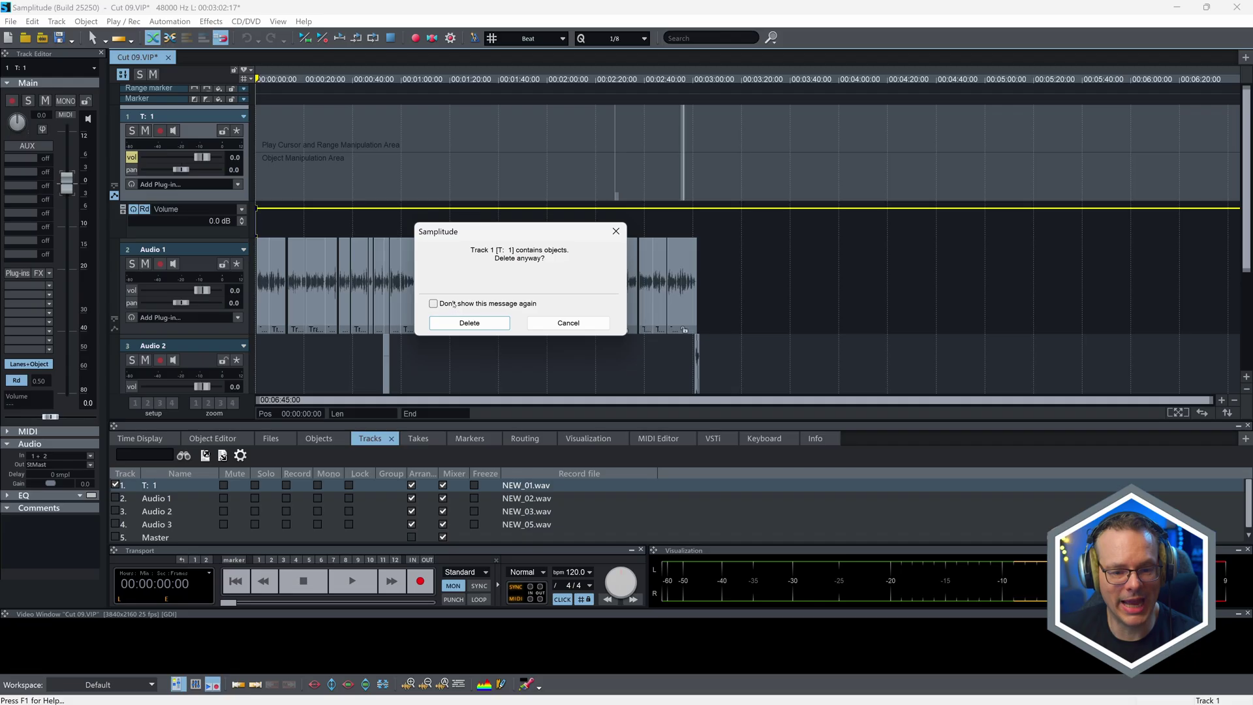
{"action": "left_click", "coordinate": [466, 324]}
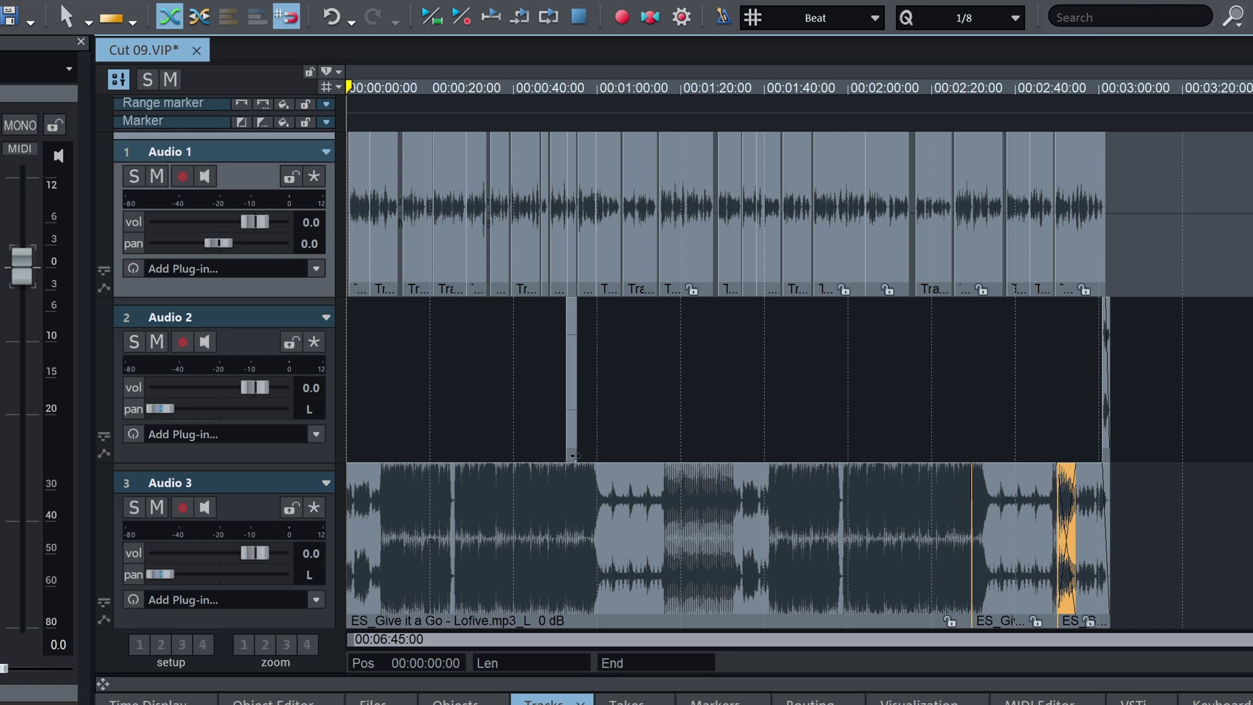
{"action": "left_click", "coordinate": [573, 454]}
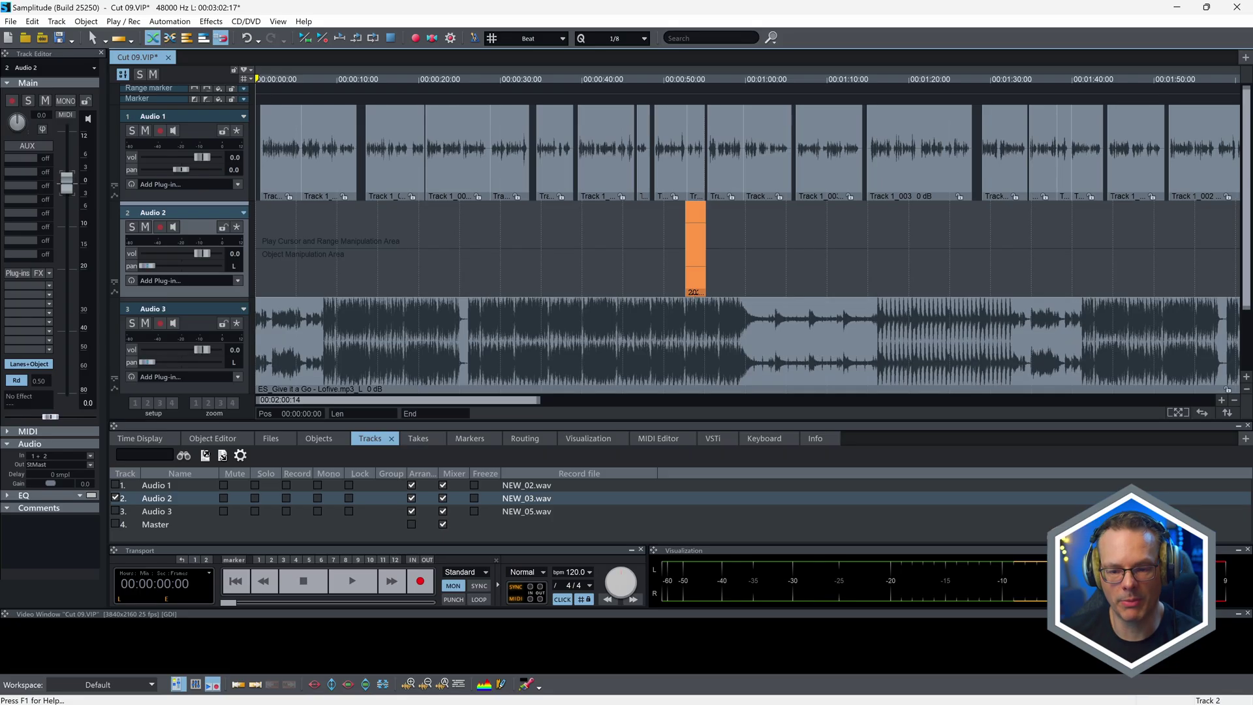
{"action": "key", "text": "Delete"}
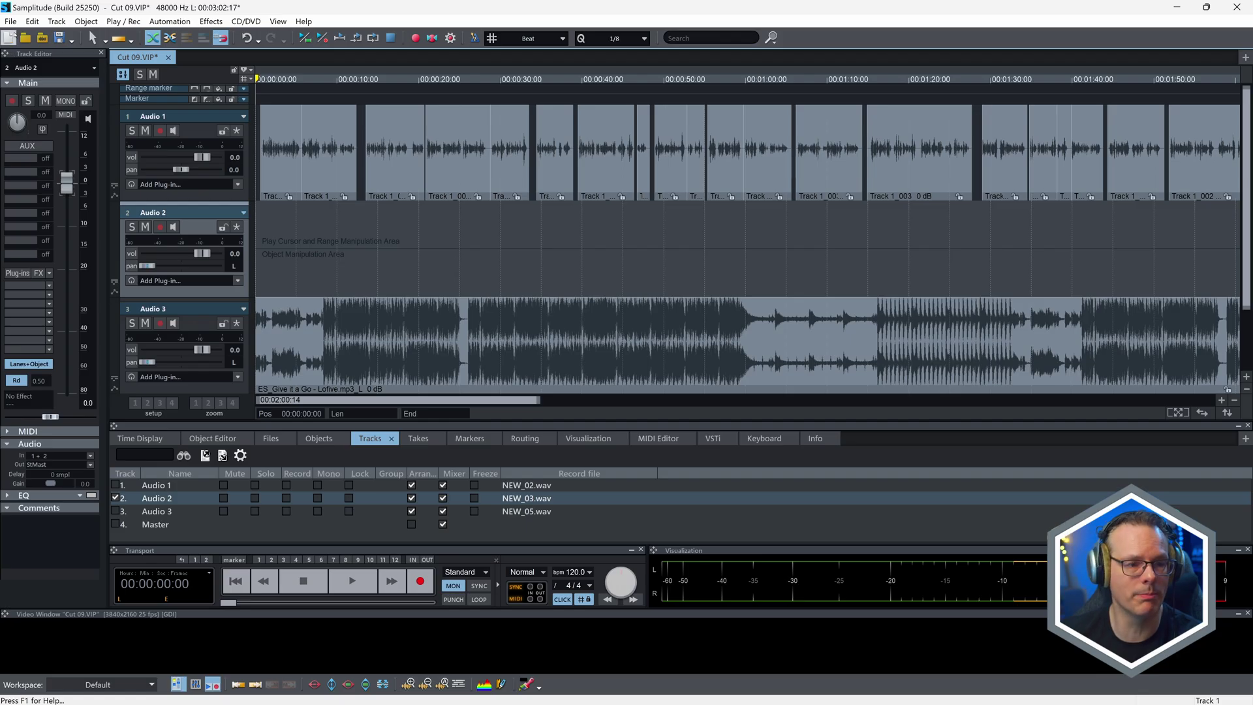
Load Sapphire promo 720P Cut 08.mp4 from Mixdown video into the project.
{"action": "left_click", "coordinate": [17, 21]}
{"action": "mouse_move", "coordinate": [34, 70]}
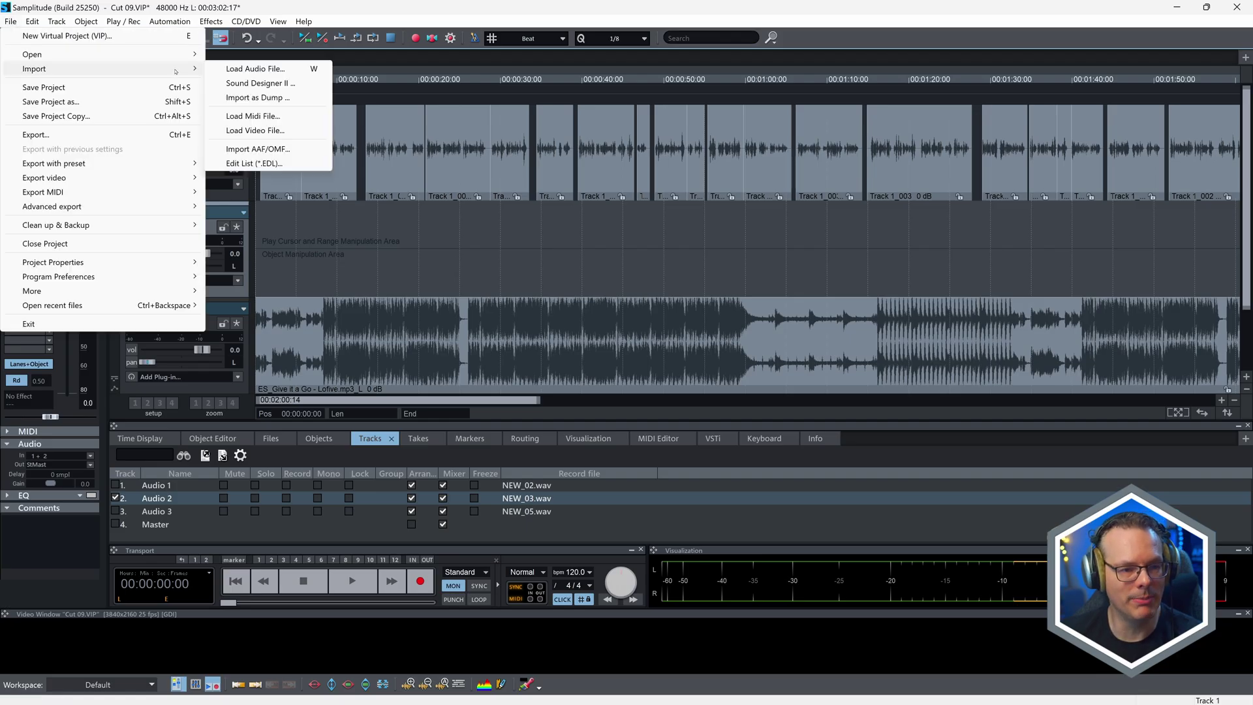
{"action": "left_click", "coordinate": [255, 131]}
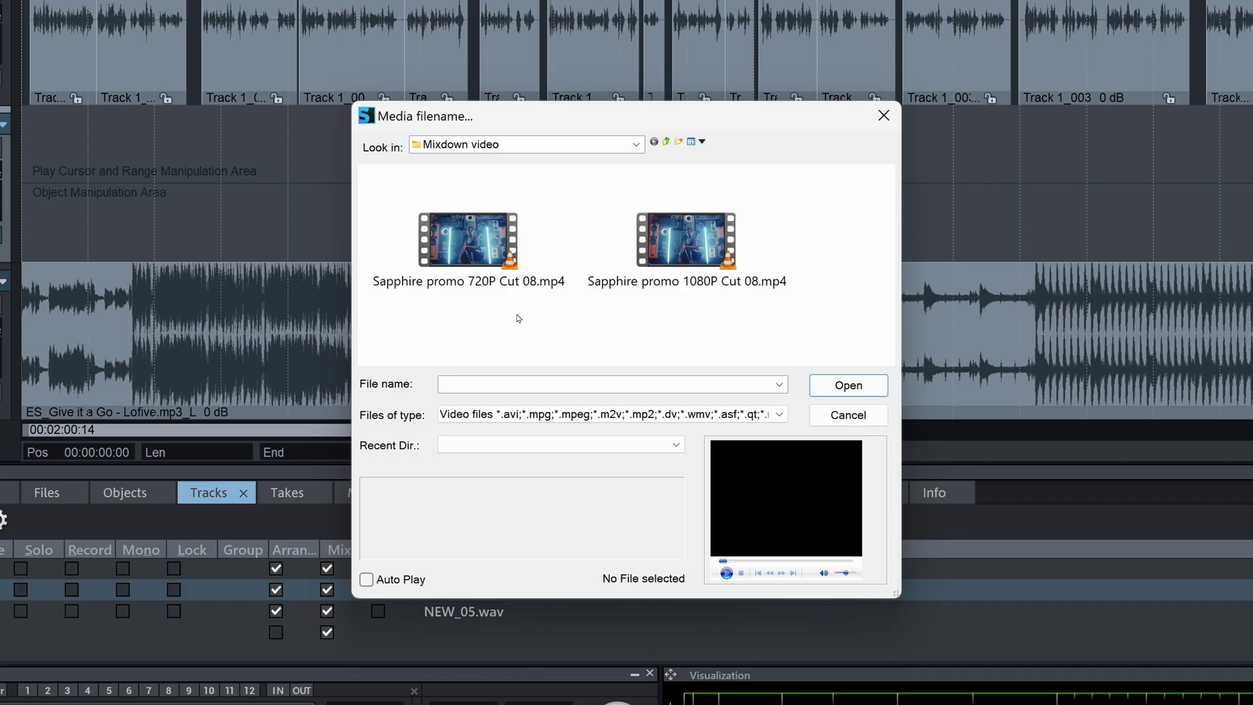
{"action": "left_click", "coordinate": [503, 240]}
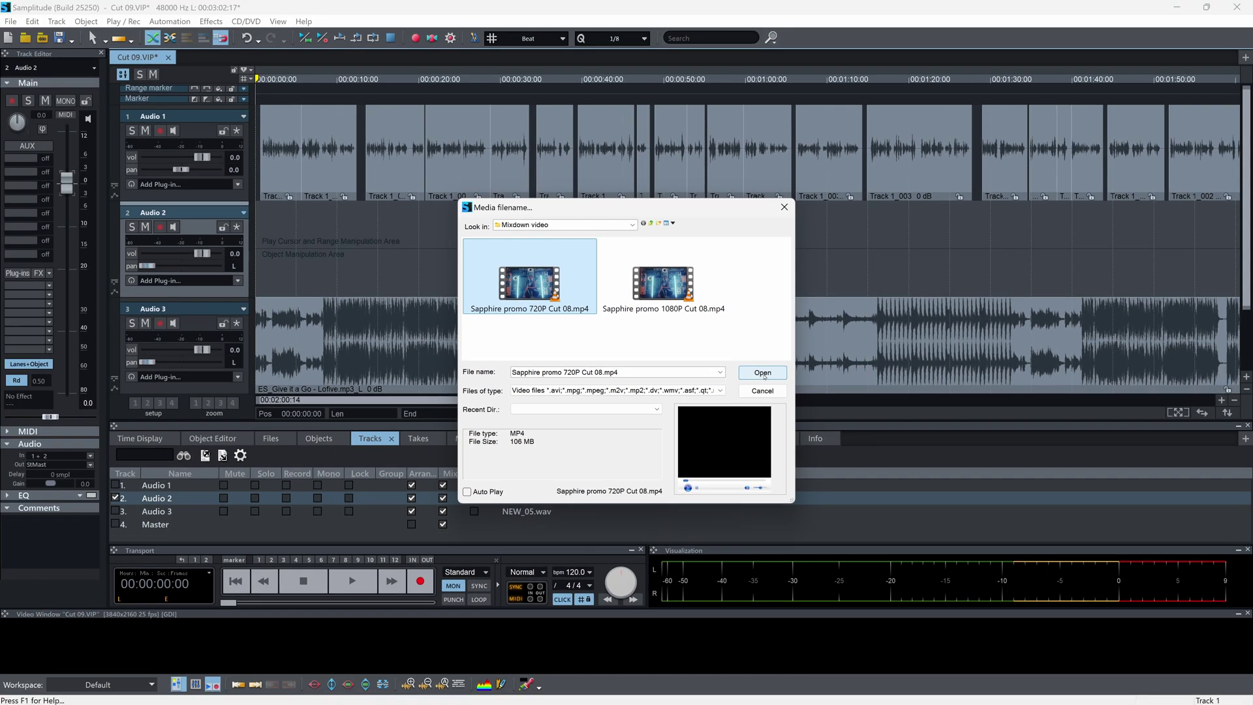
{"action": "left_click", "coordinate": [764, 376]}
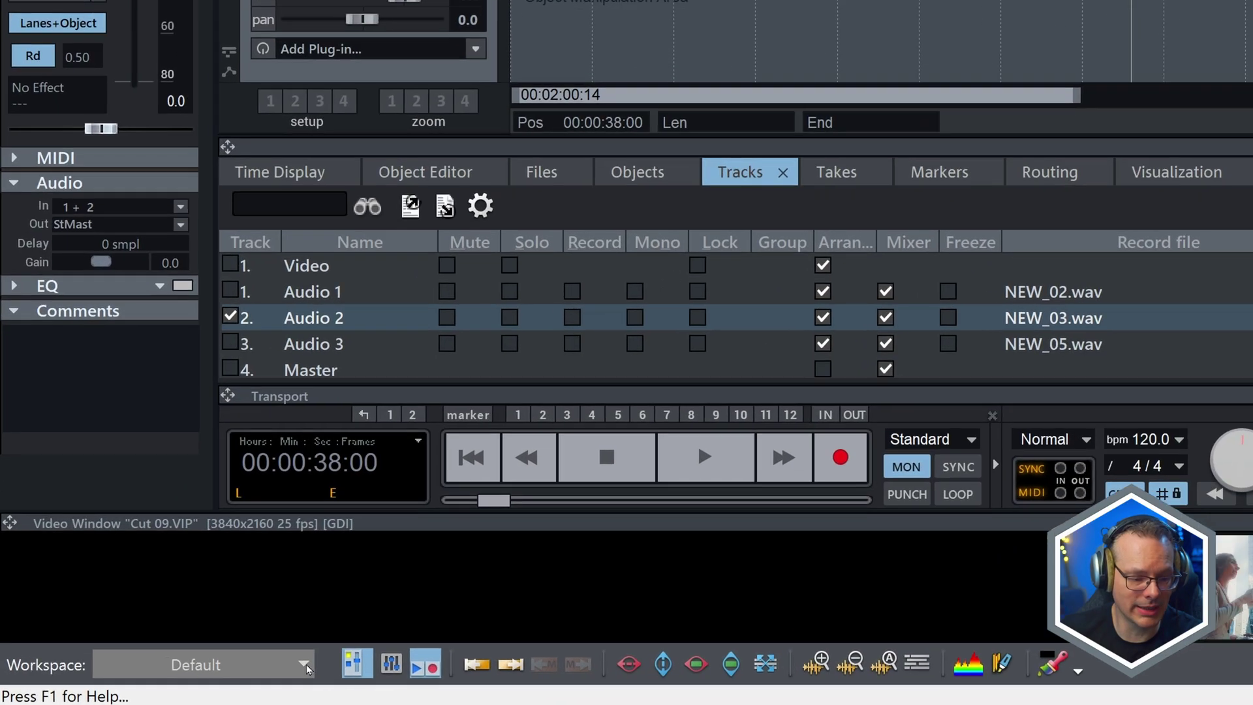
Switch to the Post Production workspace and discard the detached floating time display.
{"action": "left_click", "coordinate": [306, 668]}
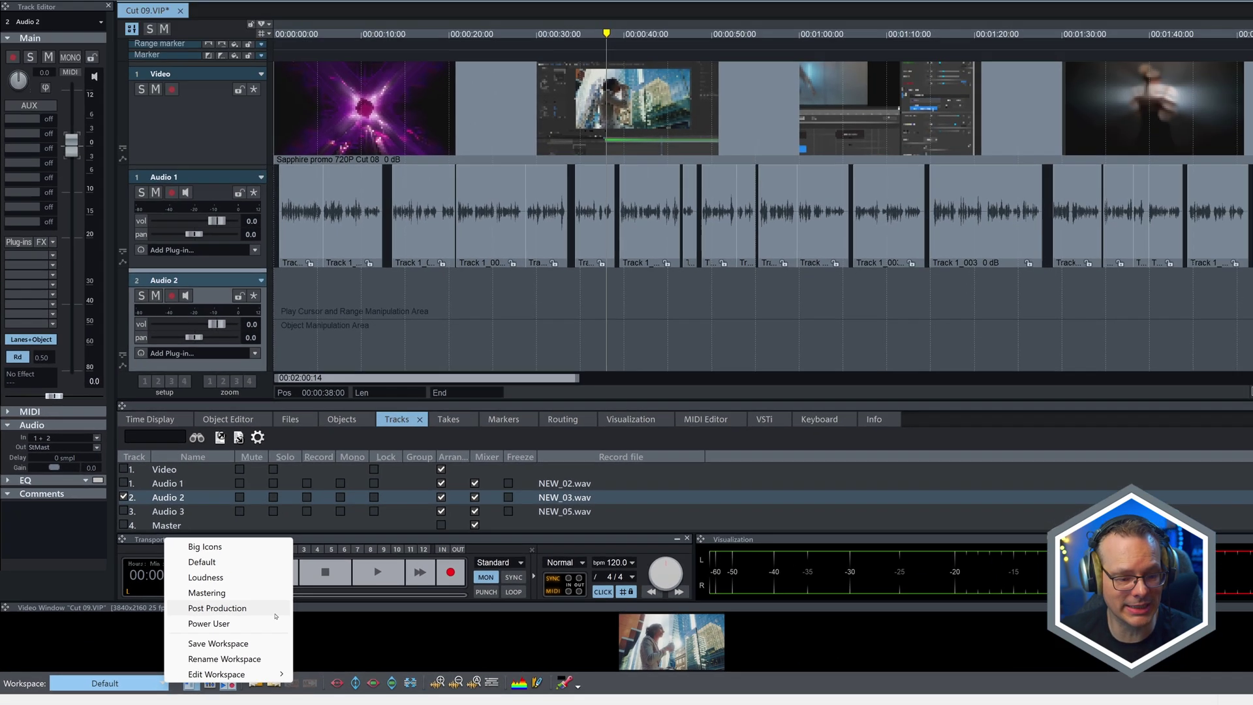
{"action": "left_click", "coordinate": [513, 540]}
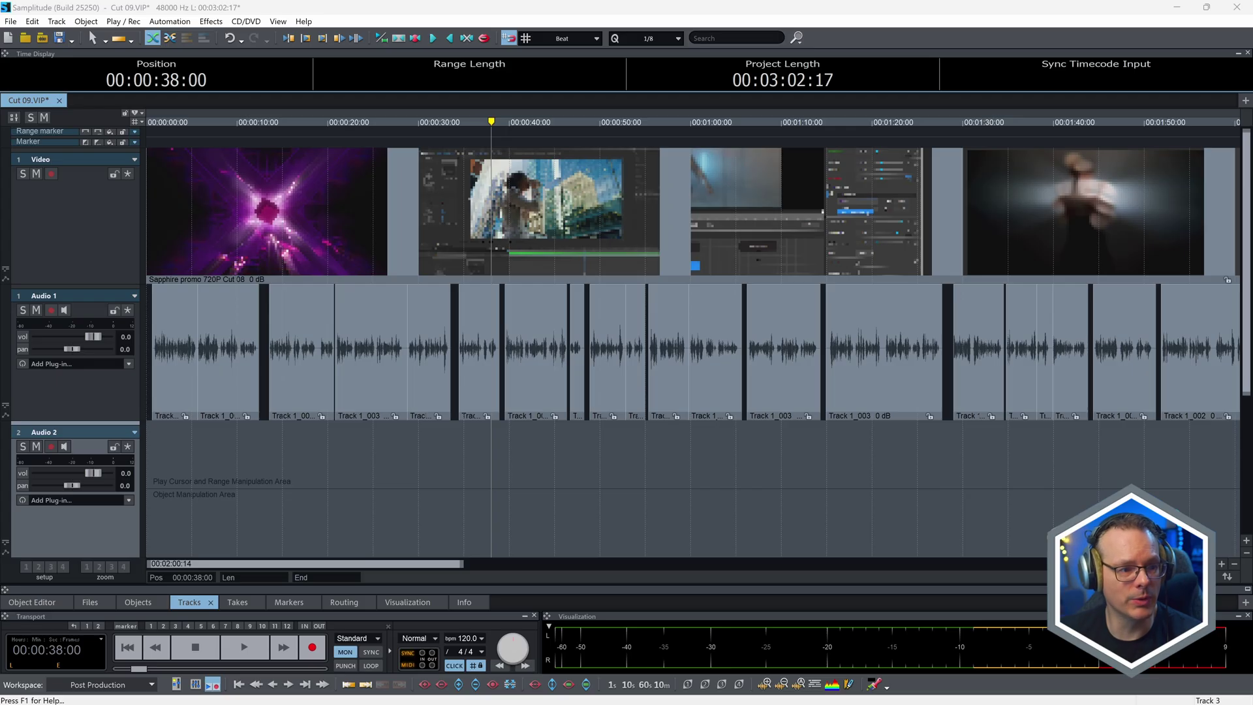
{"action": "mouse_move", "coordinate": [33, 52]}
{"action": "left_mouse_down"}
{"action": "mouse_move", "coordinate": [460, 157]}
{"action": "mouse_move", "coordinate": [391, 154]}
{"action": "left_mouse_up"}
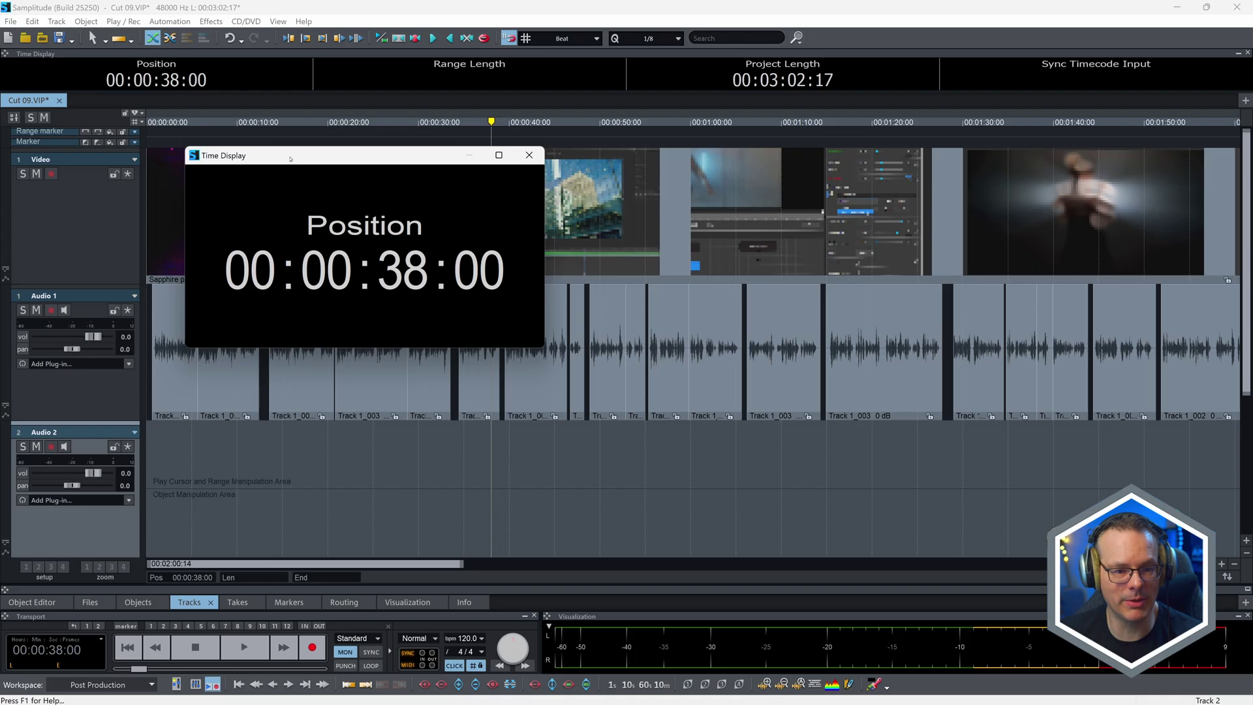
{"action": "double_click", "coordinate": [290, 158]}
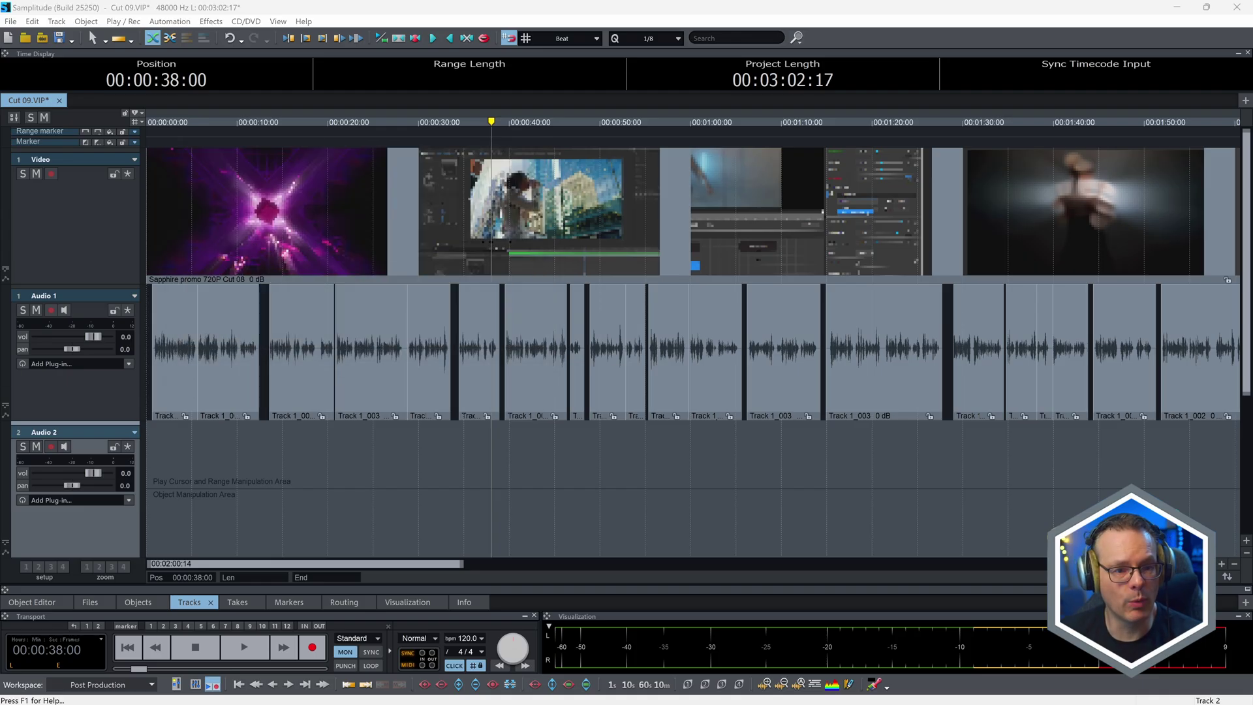
Float the video preview at Half Video Size in the lower right, playhead at start.
{"action": "left_click", "coordinate": [278, 22]}
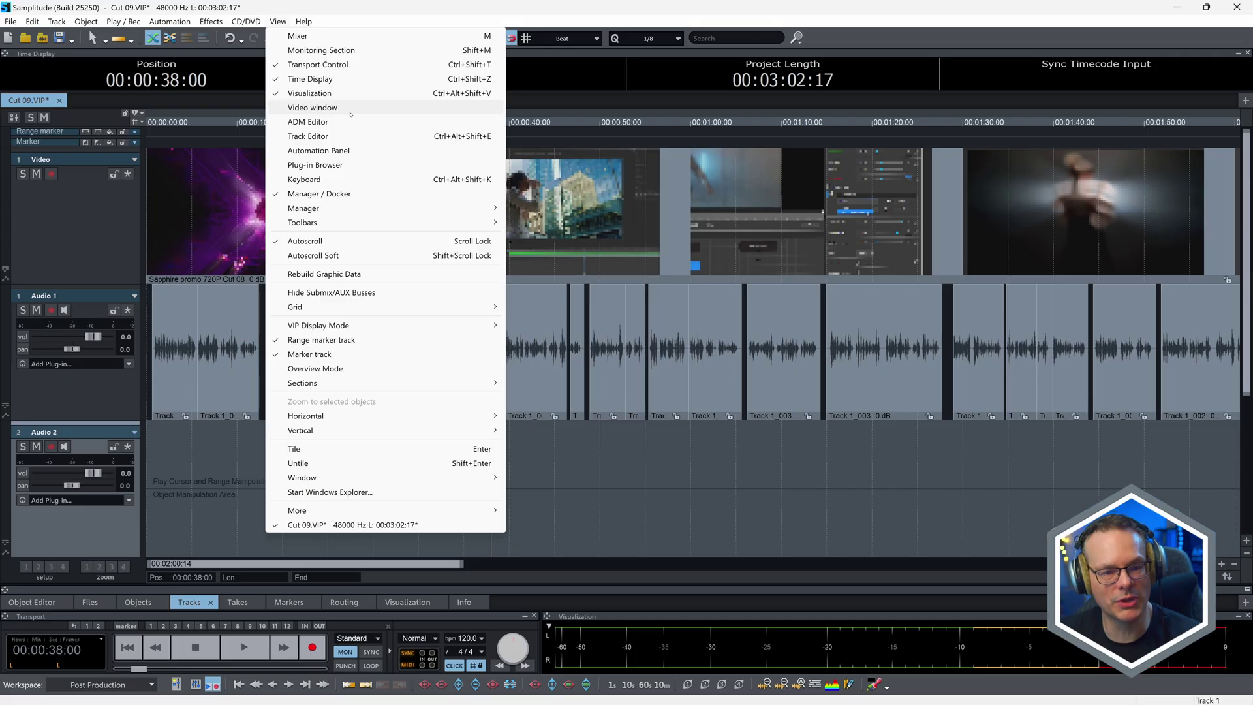
{"action": "left_click", "coordinate": [312, 107]}
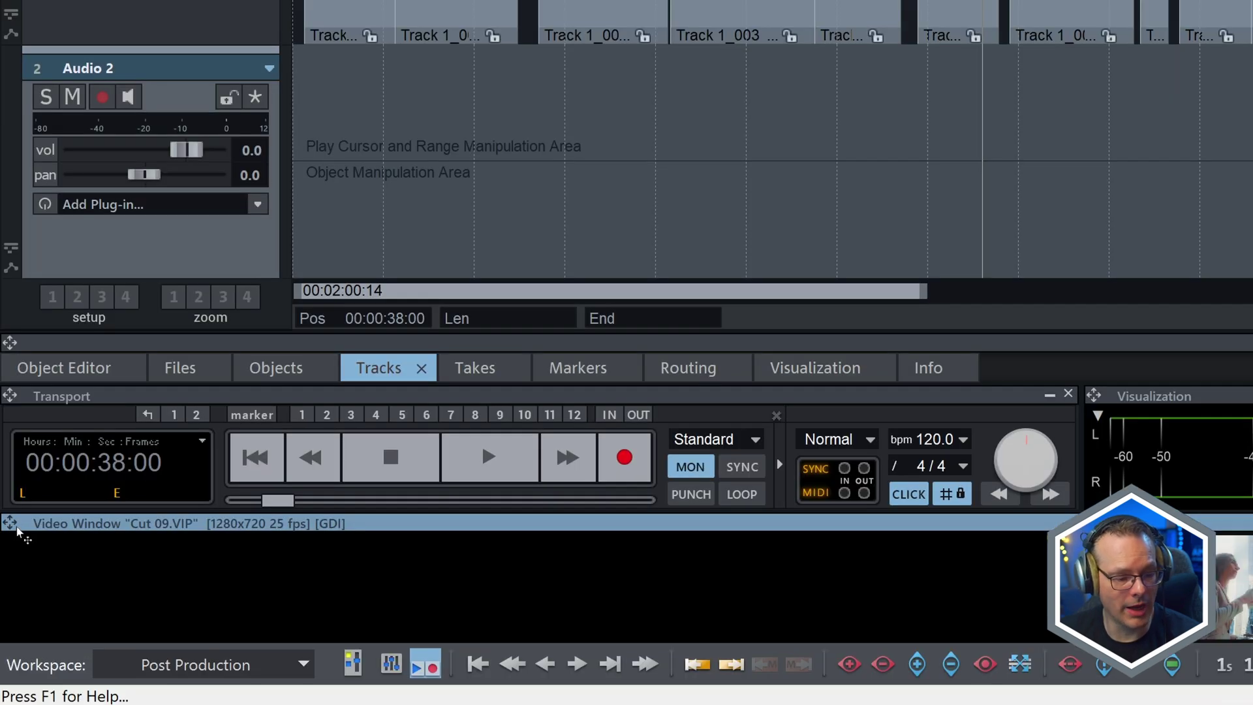
{"action": "left_click_drag", "start_coordinate": [20, 534], "coordinate": [417, 366]}
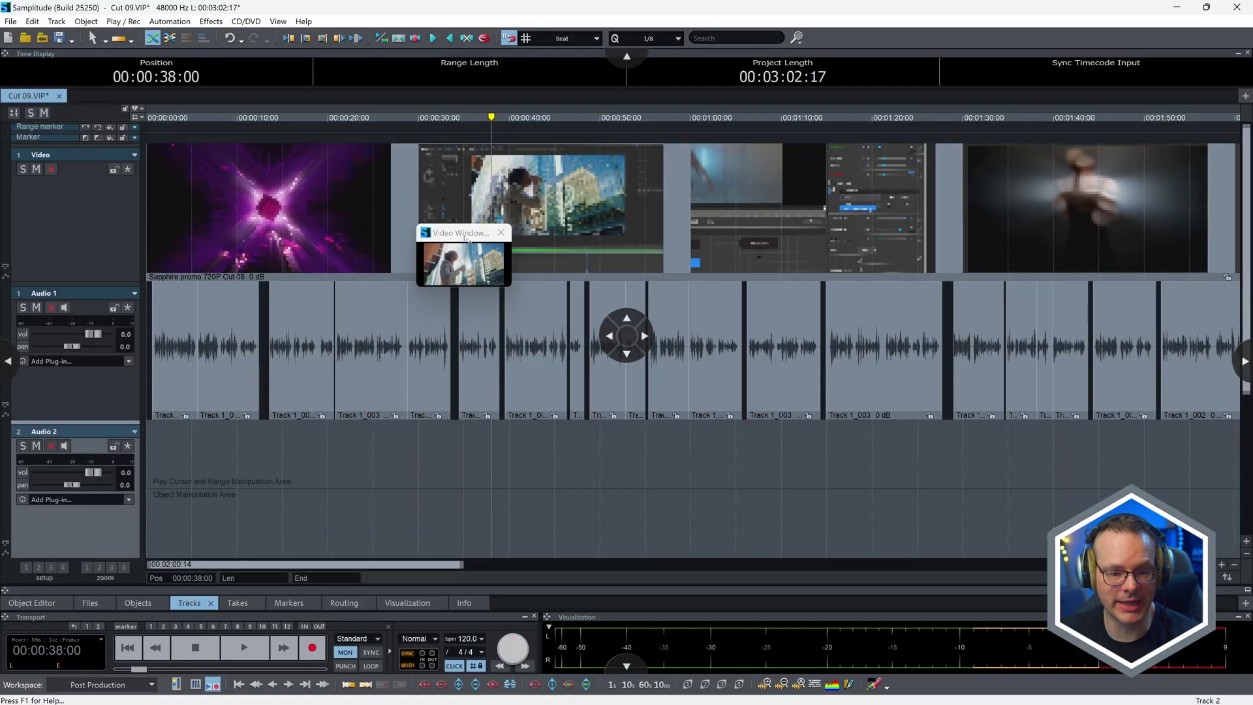
{"action": "left_click_drag", "start_coordinate": [418, 366], "coordinate": [797, 241]}
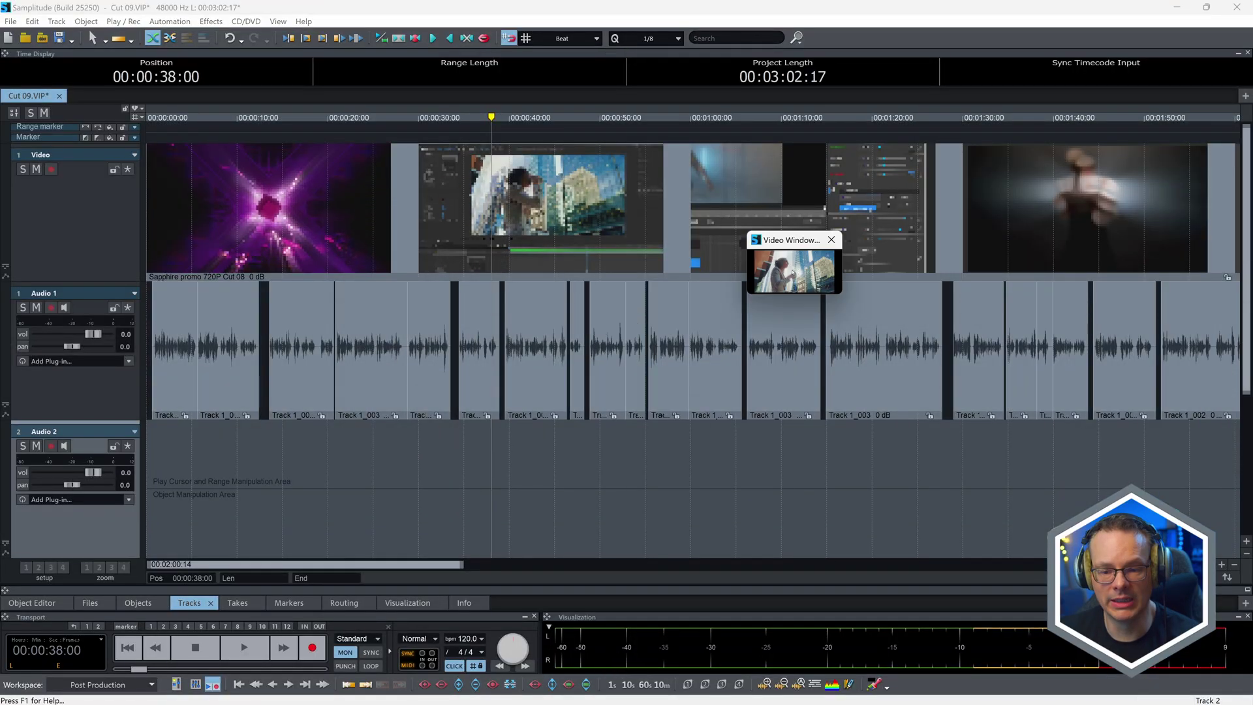
{"action": "right_click", "coordinate": [800, 270]}
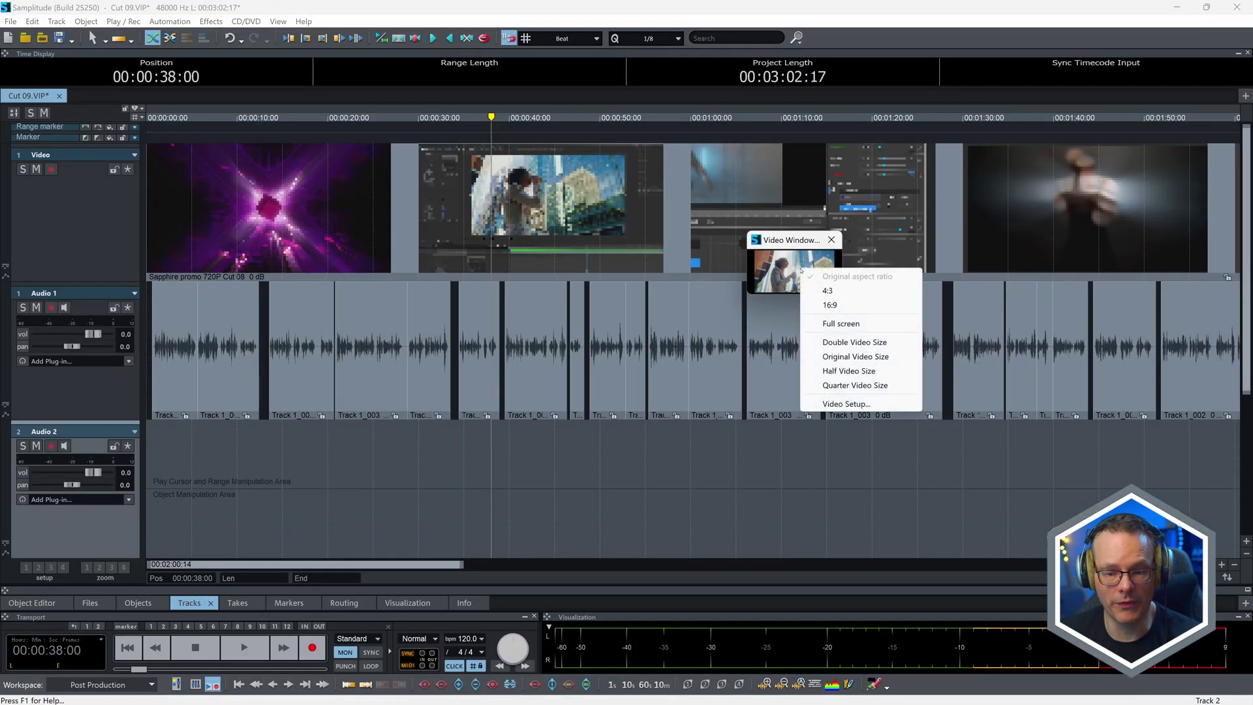
{"action": "left_click", "coordinate": [852, 373]}
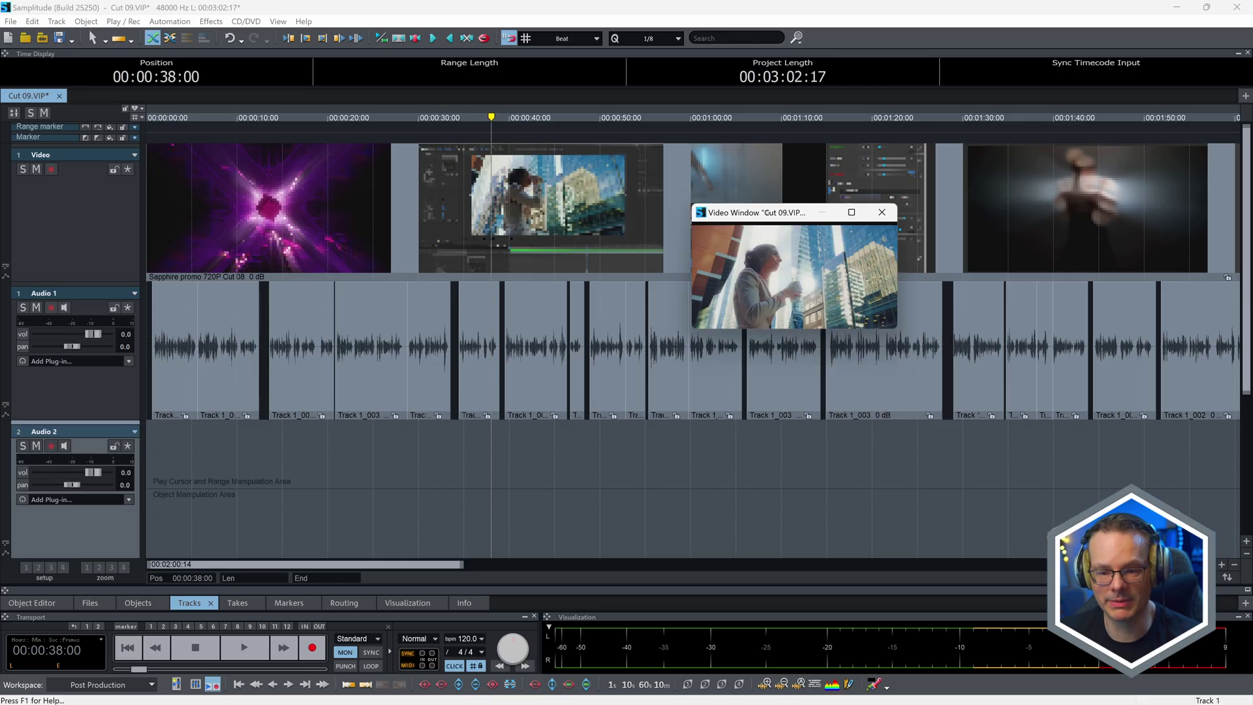
{"action": "left_click_drag", "start_coordinate": [766, 212], "coordinate": [1088, 448]}
{"action": "key", "text": "Home"}
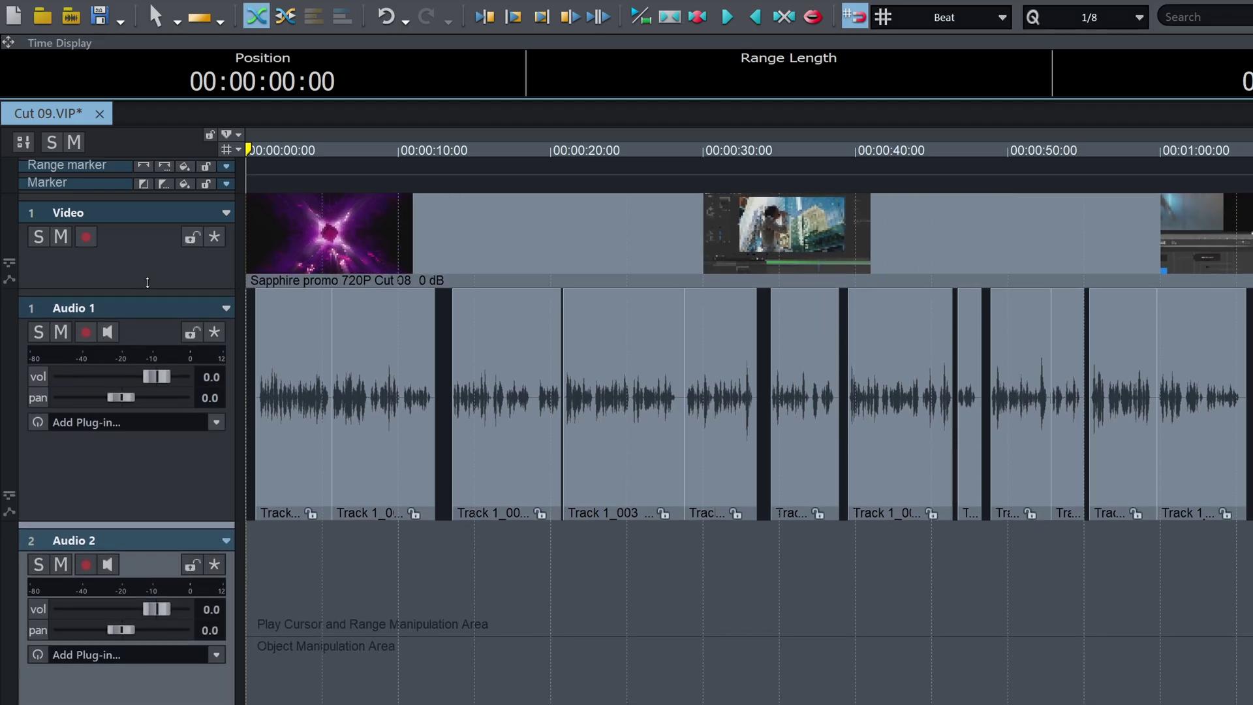
Shorten the video track, play the project, then solo and audition the VO track.
{"action": "left_click_drag", "start_coordinate": [149, 279], "coordinate": [148, 259]}
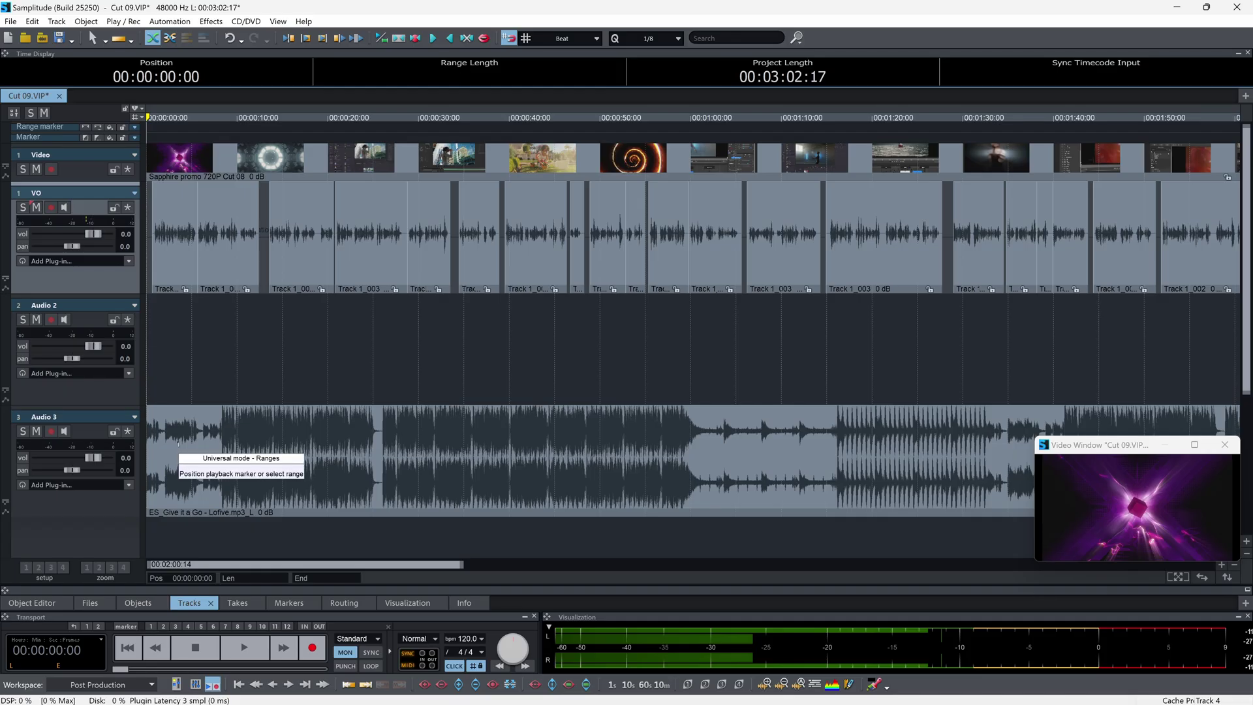
{"action": "left_click", "coordinate": [251, 646]}
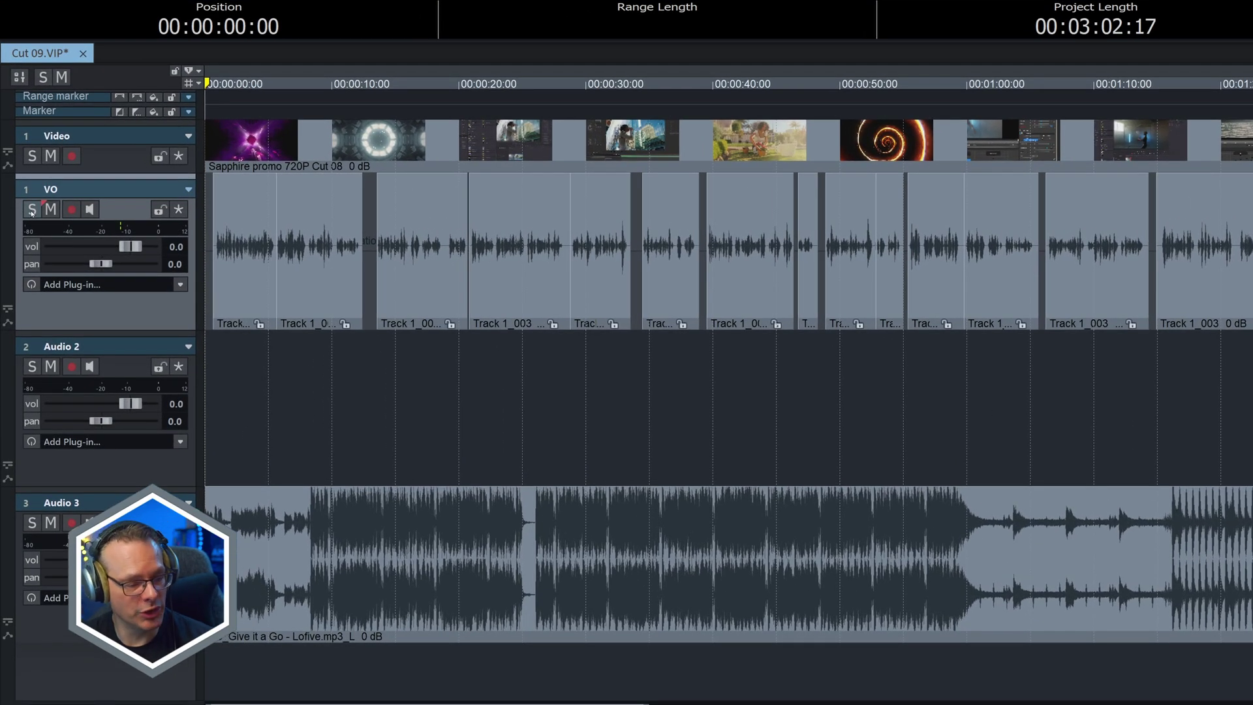
{"action": "left_click", "coordinate": [32, 209]}
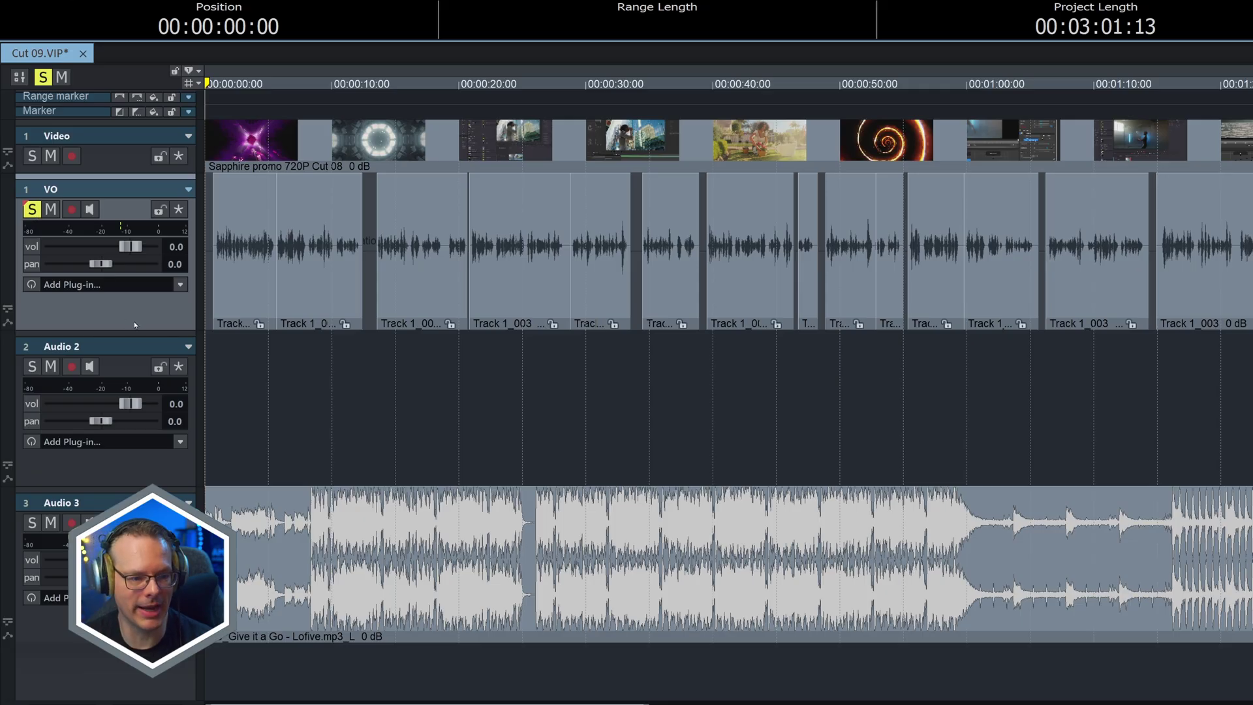
{"action": "key", "text": "space"}
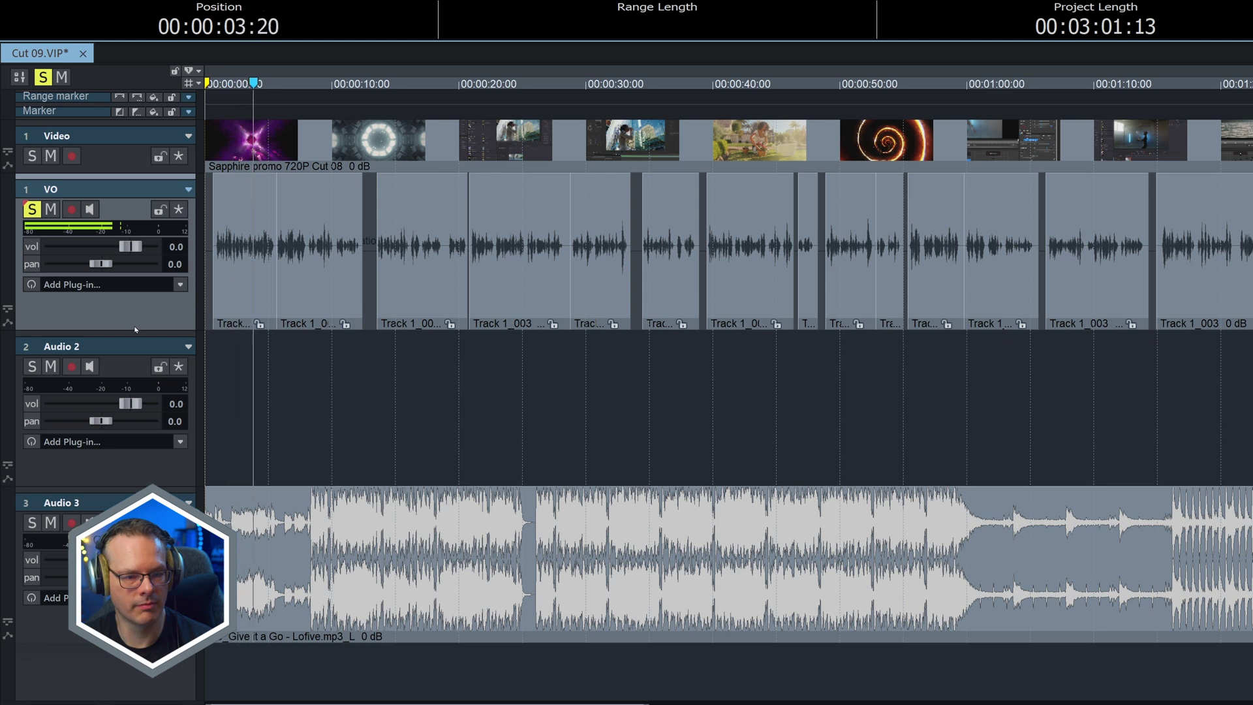
{"action": "key", "text": "space"}
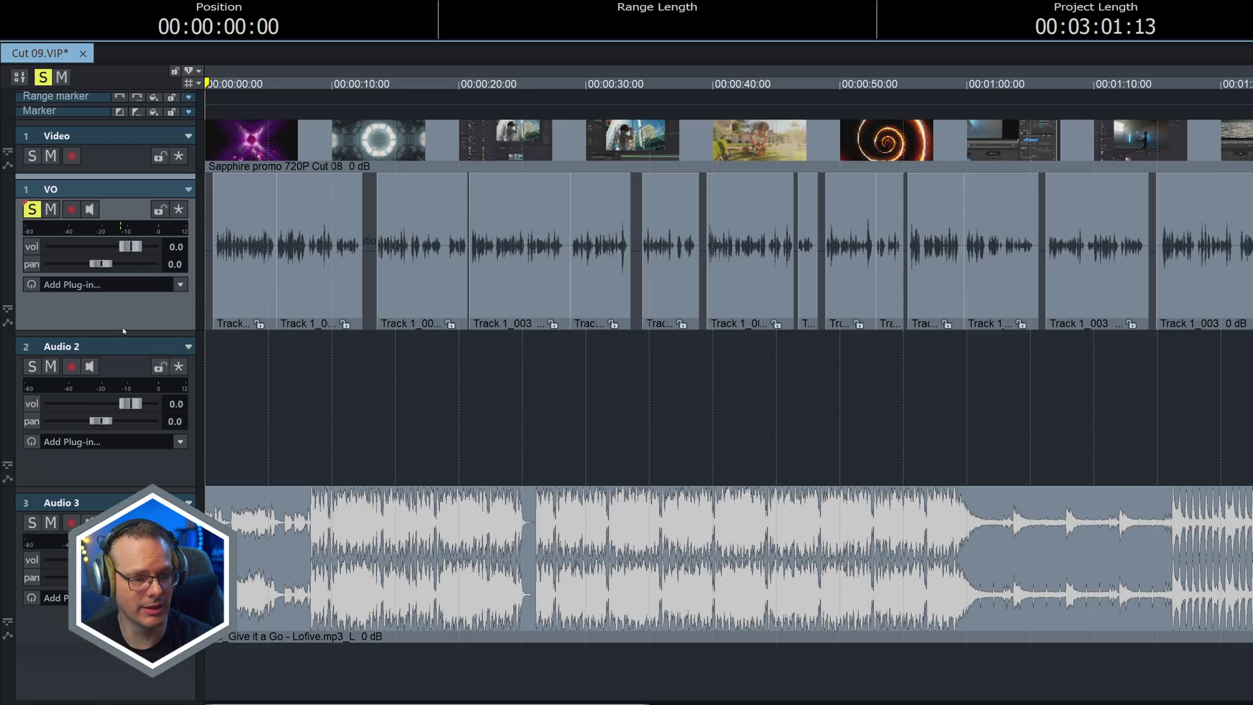
Shrink the VO track and filter its Add Plug-in browser to Effects matching 'eq'.
{"action": "mouse_move", "coordinate": [123, 328]}
{"action": "left_mouse_down"}
{"action": "mouse_move", "coordinate": [121, 246]}
{"action": "mouse_move", "coordinate": [108, 309]}
{"action": "left_mouse_up"}
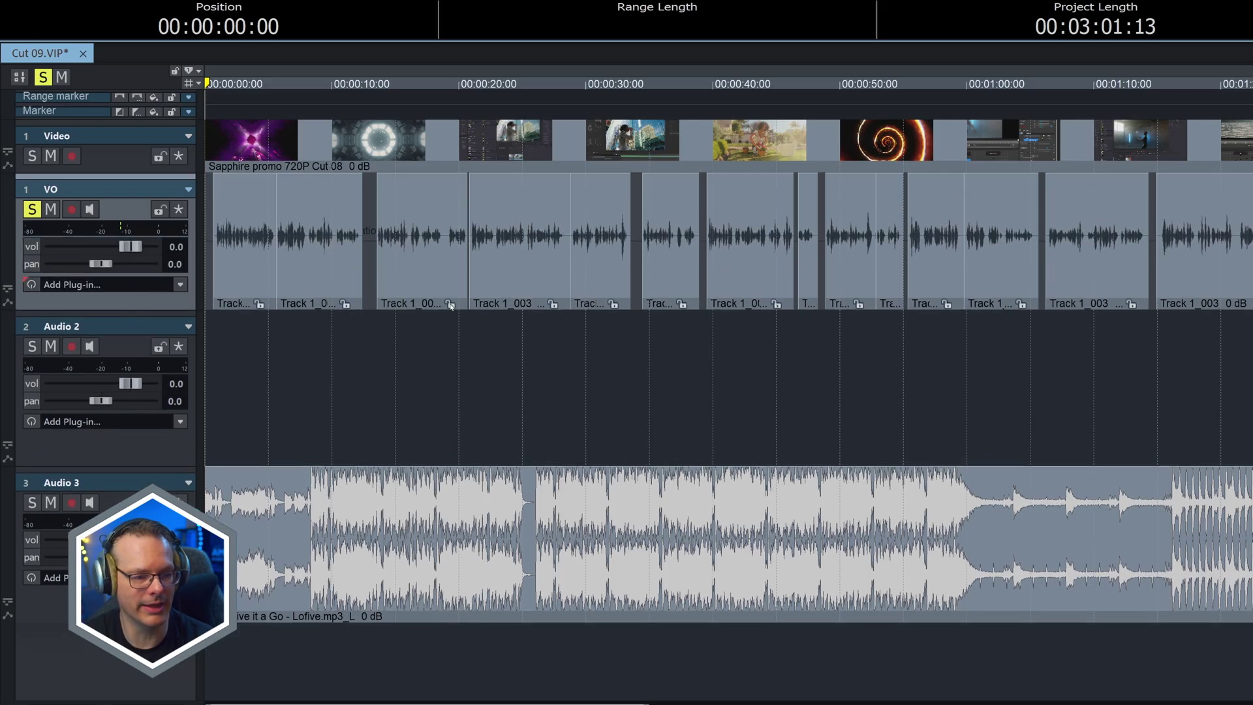
{"action": "left_click", "coordinate": [59, 284]}
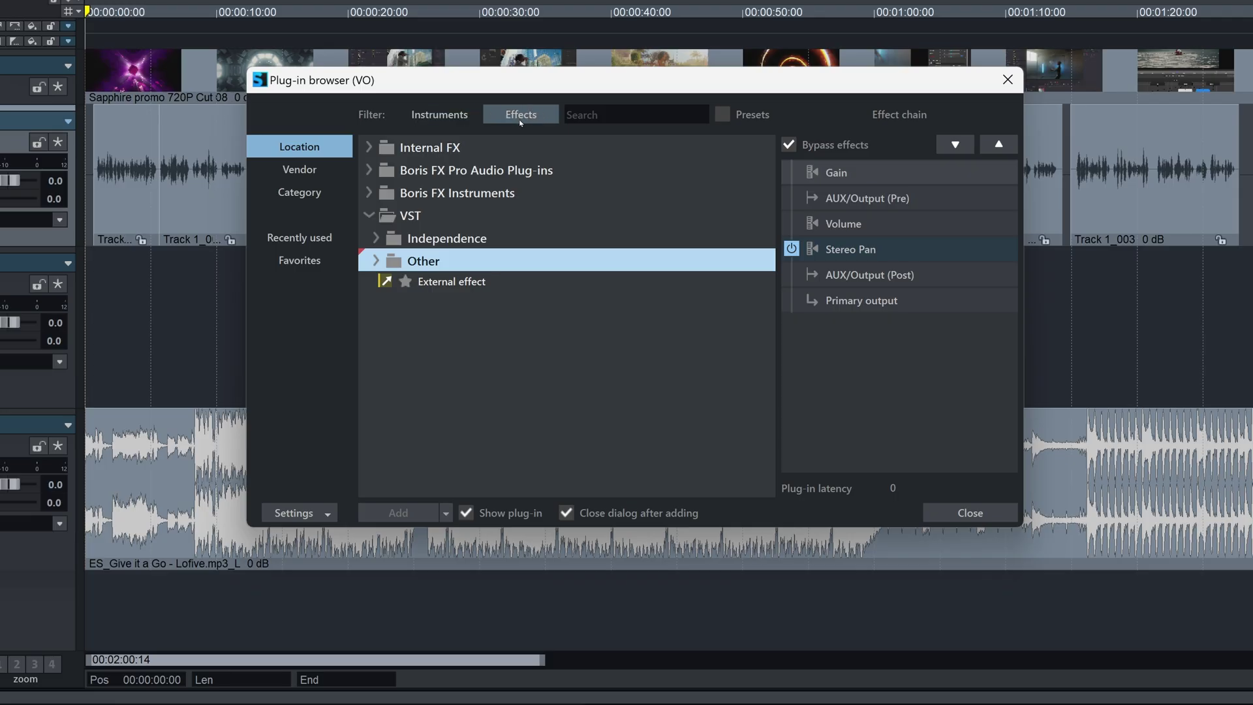
{"action": "left_click", "coordinate": [510, 115]}
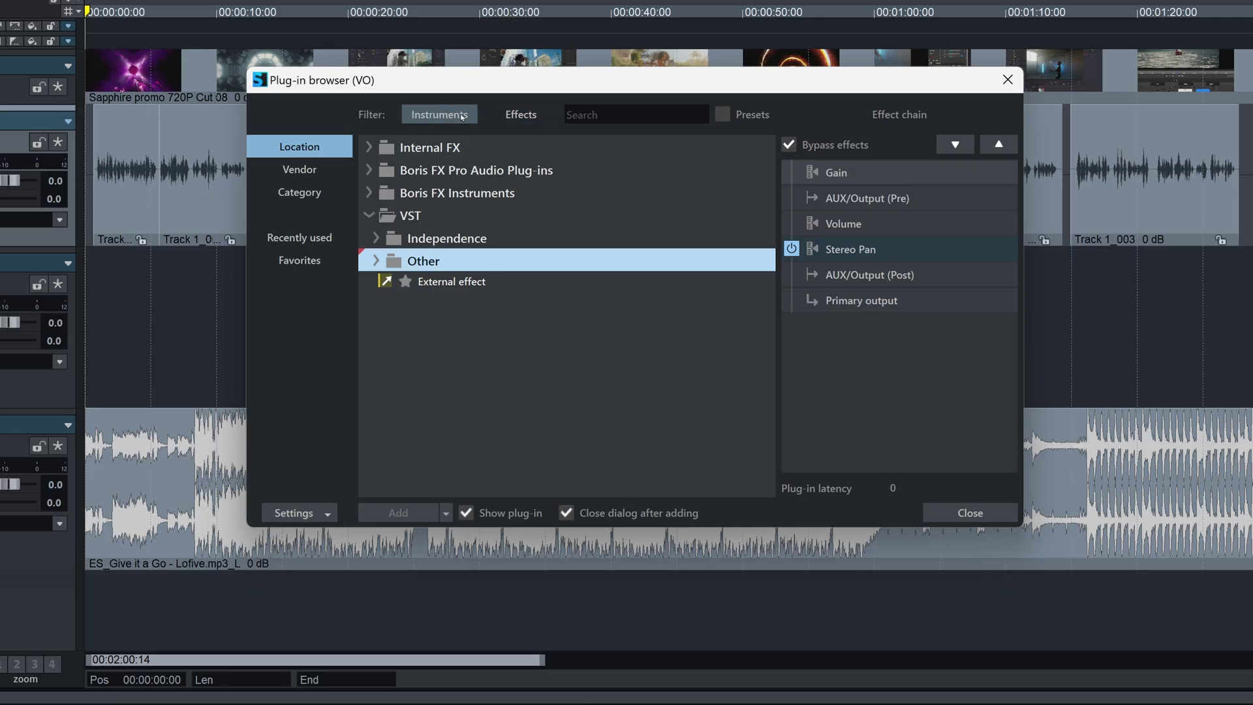
{"action": "left_click", "coordinate": [510, 116]}
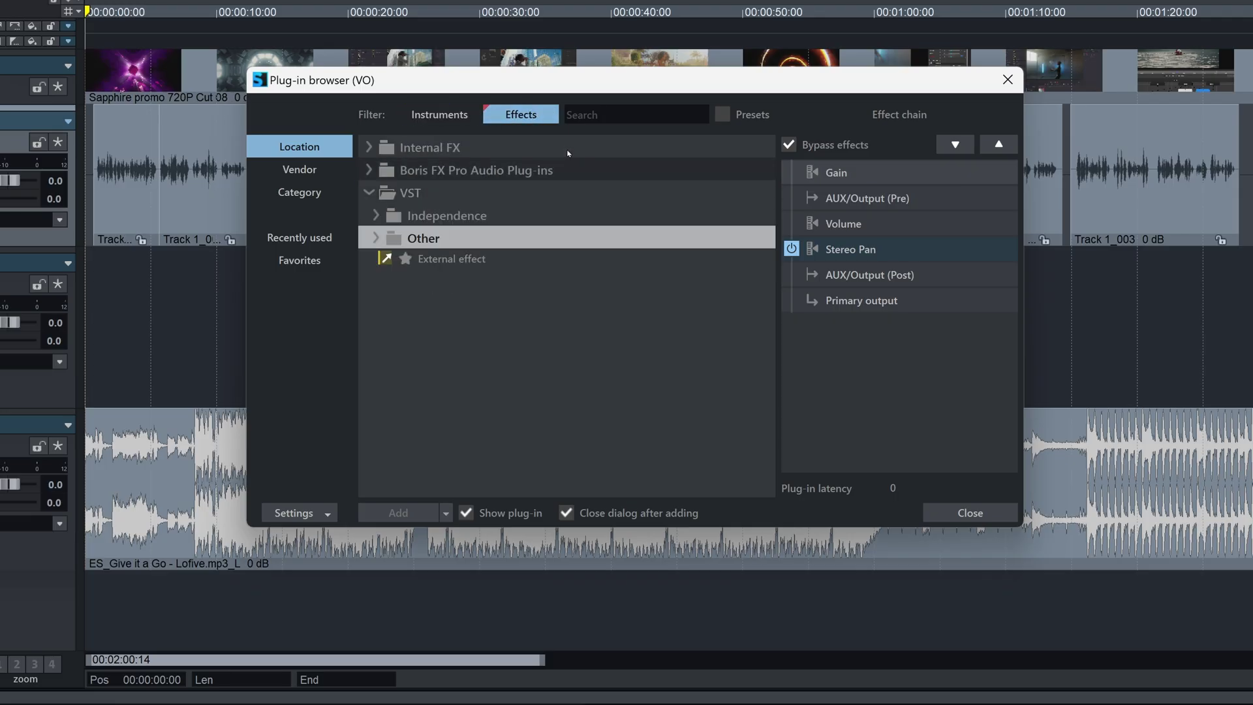
{"action": "left_click", "coordinate": [590, 119]}
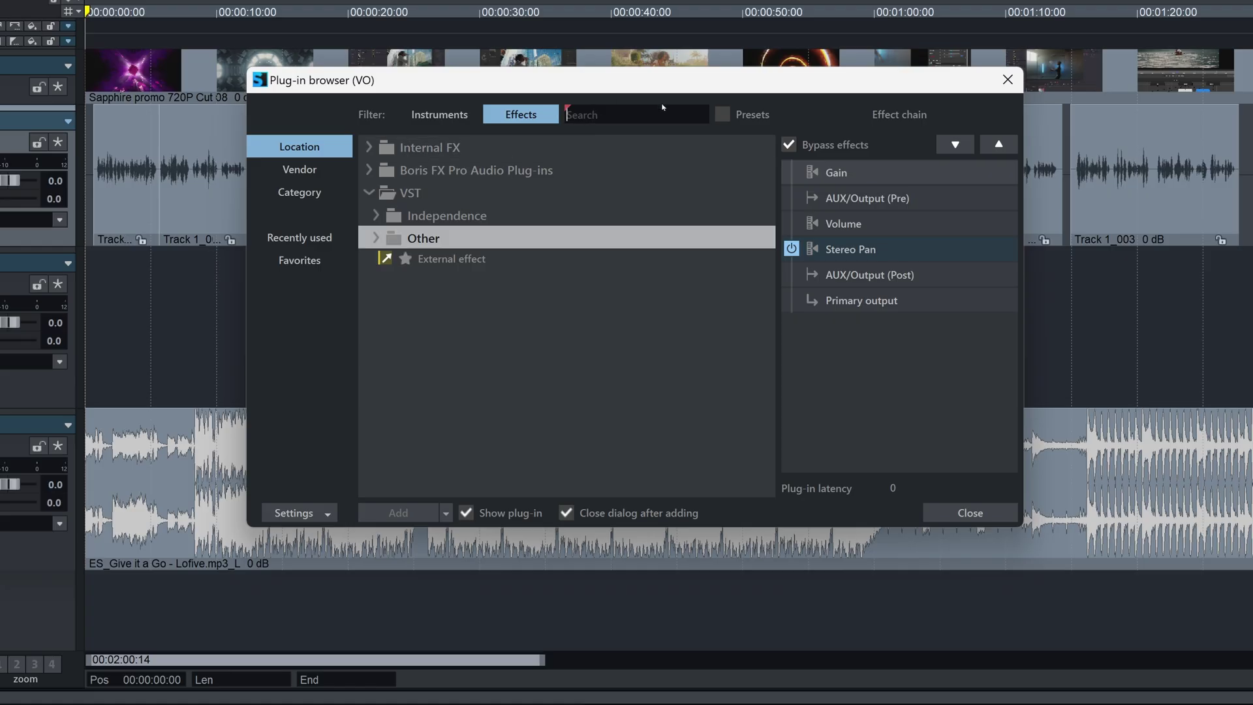
{"action": "type", "text": "eq"}
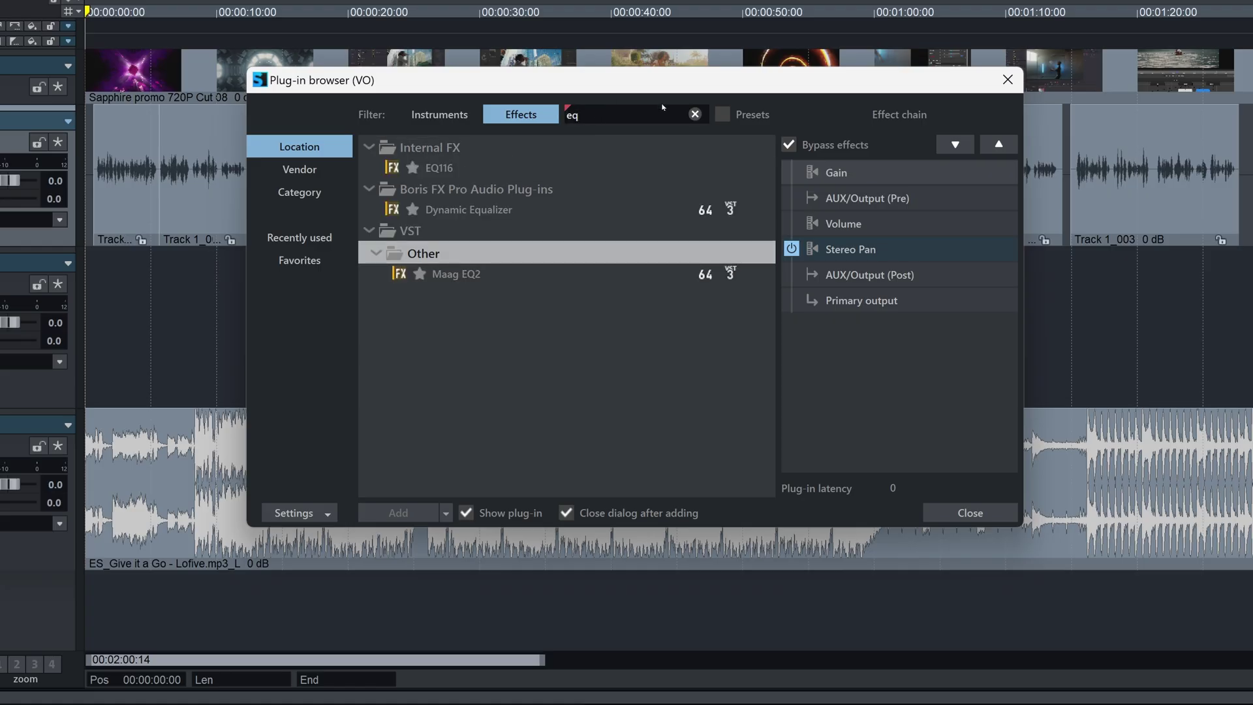
{"action": "mouse_move", "coordinate": [469, 209]}
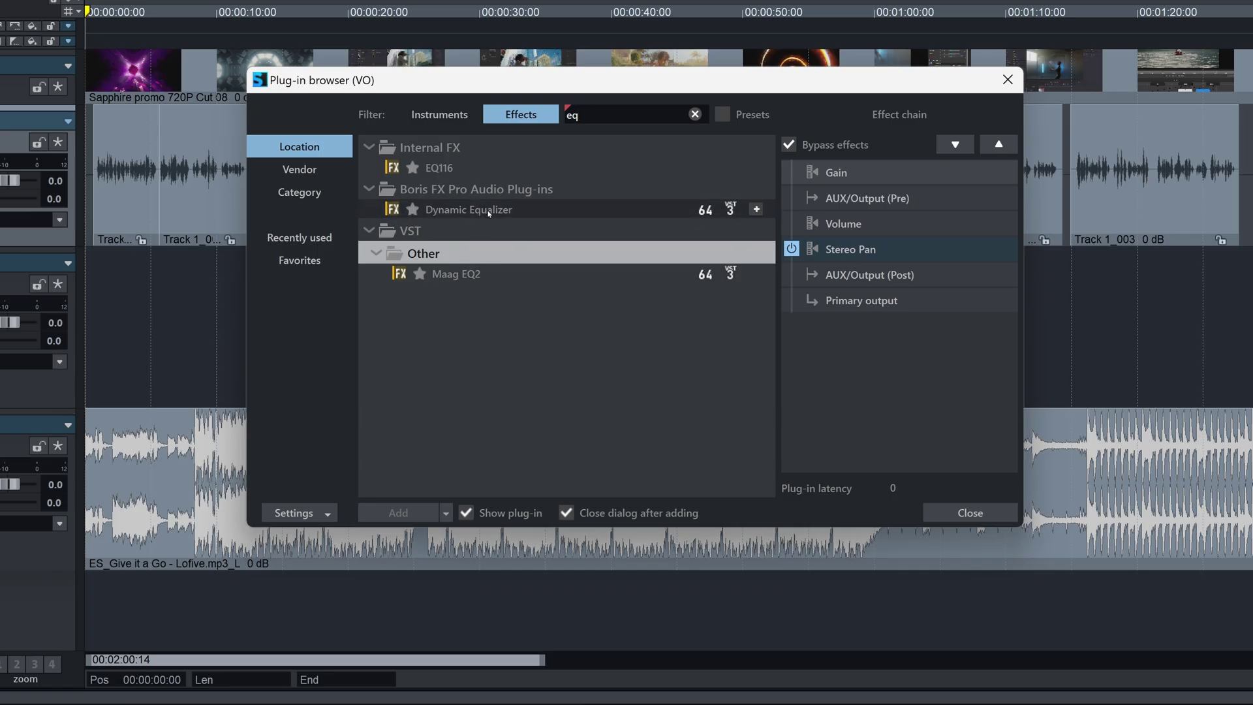
Insert the Dynamic Equalizer on the VO track and briefly audition it.
{"action": "double_click", "coordinate": [488, 211]}
{"action": "key", "text": "space"}
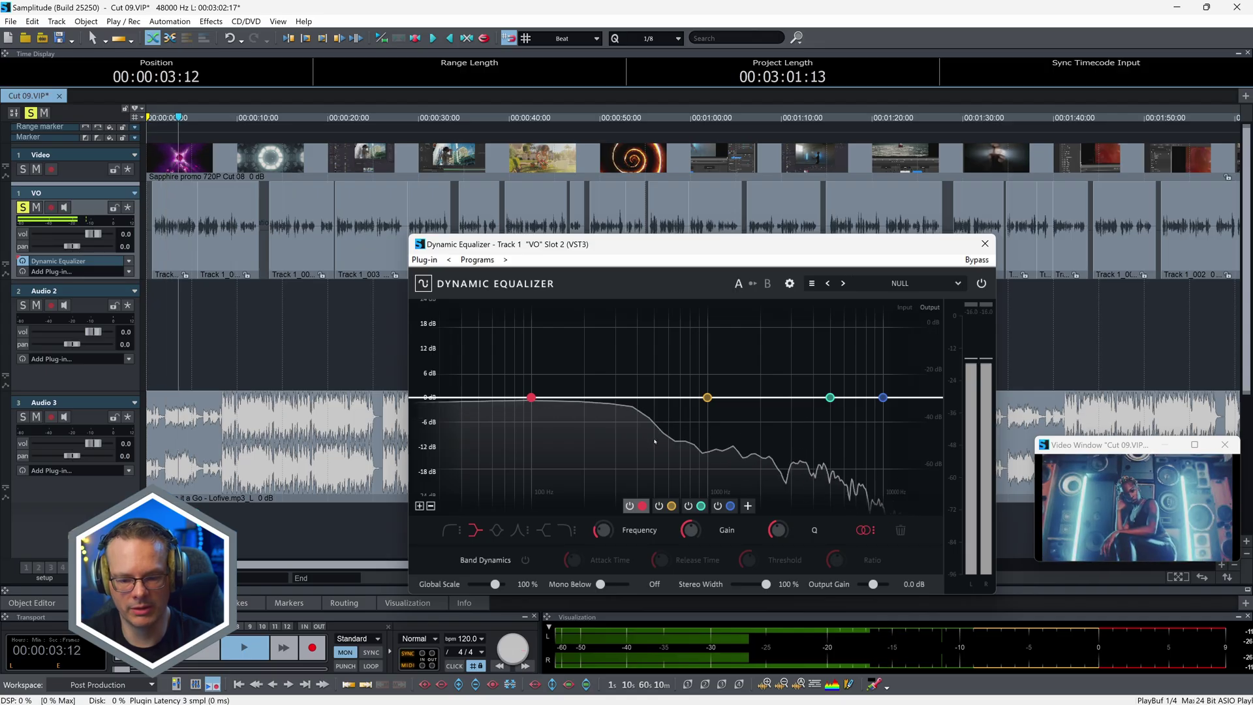
{"action": "key", "text": "space"}
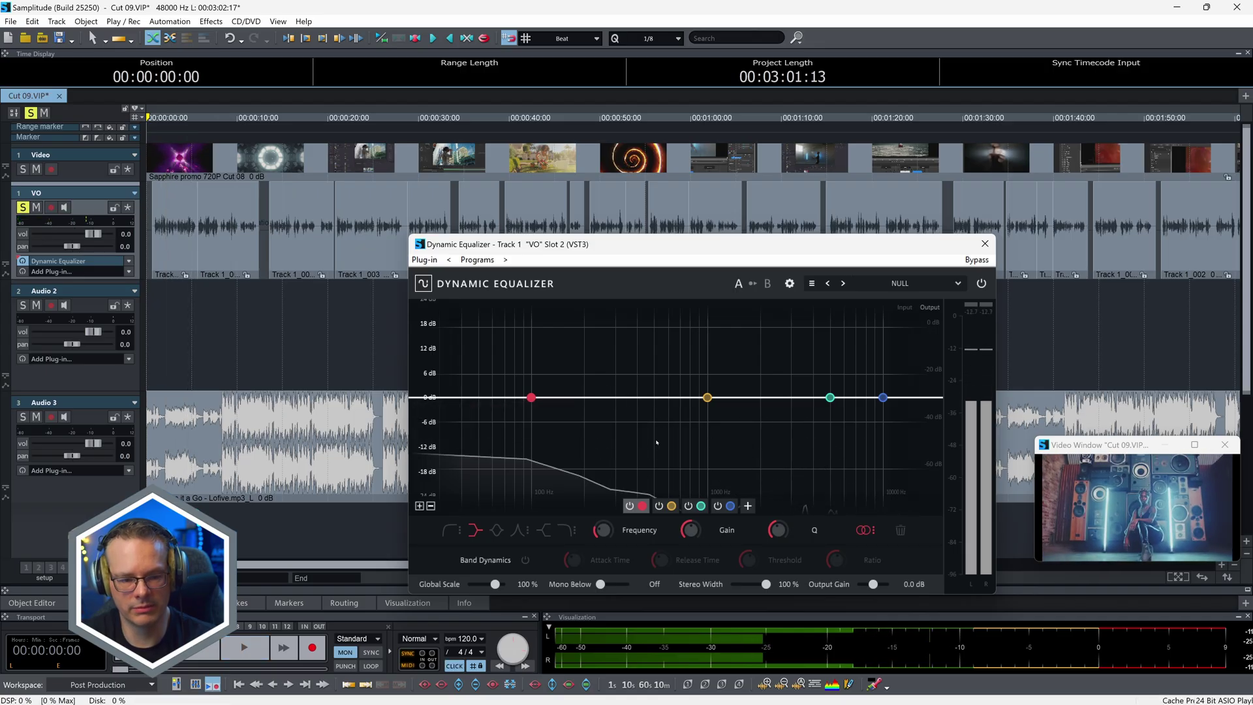
Load the VOCALS > DYN_Vocal preset, bypass-compare it, and play the voice-over.
{"action": "left_click_drag", "start_coordinate": [899, 284], "coordinate": [835, 153]}
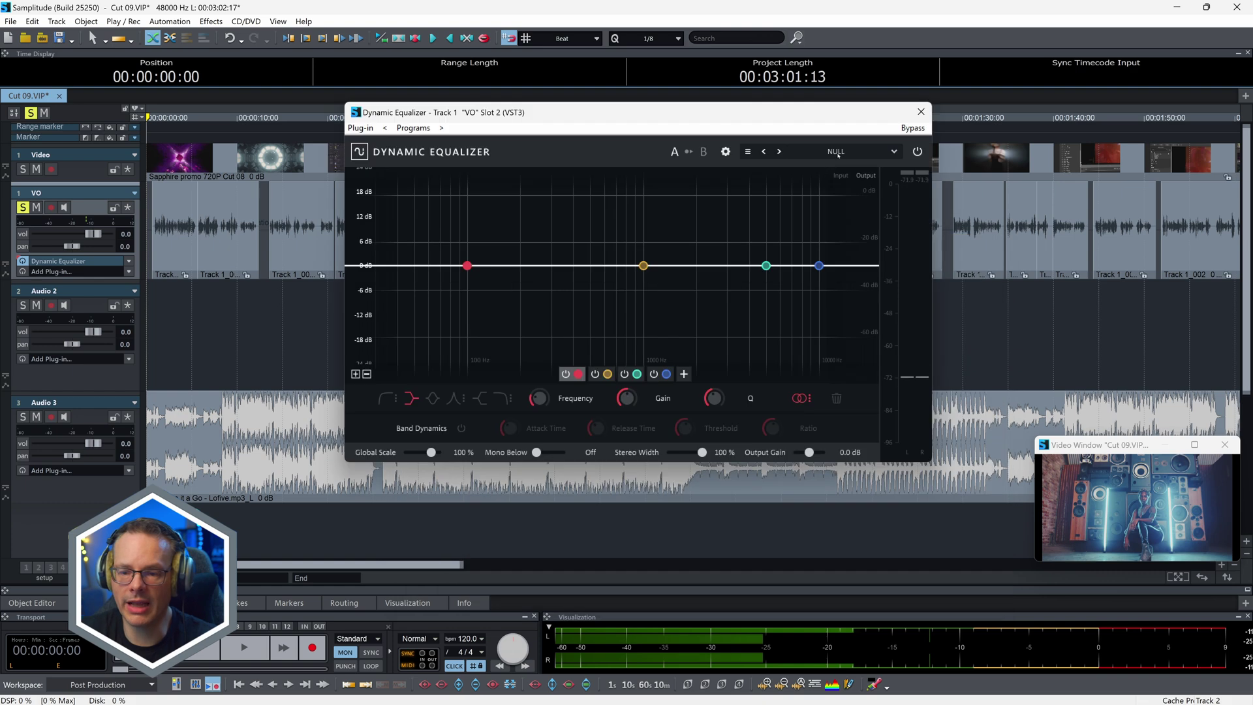
{"action": "left_click", "coordinate": [892, 152]}
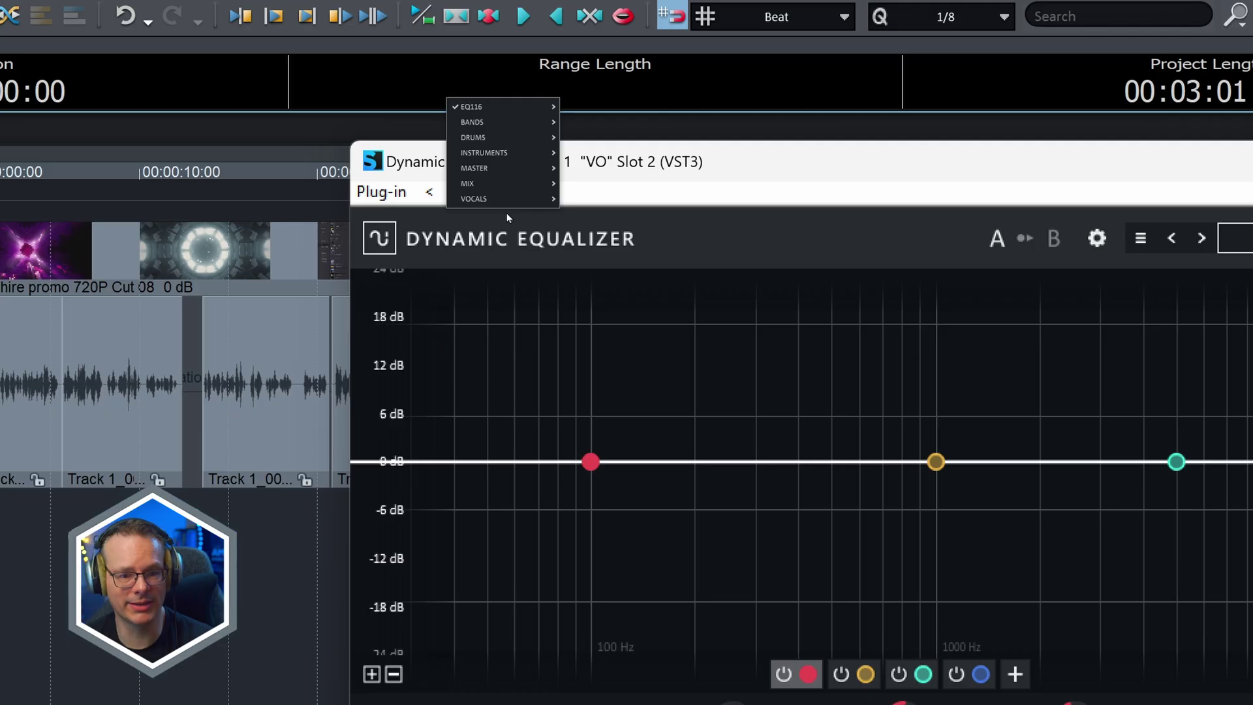
{"action": "mouse_move", "coordinate": [500, 199]}
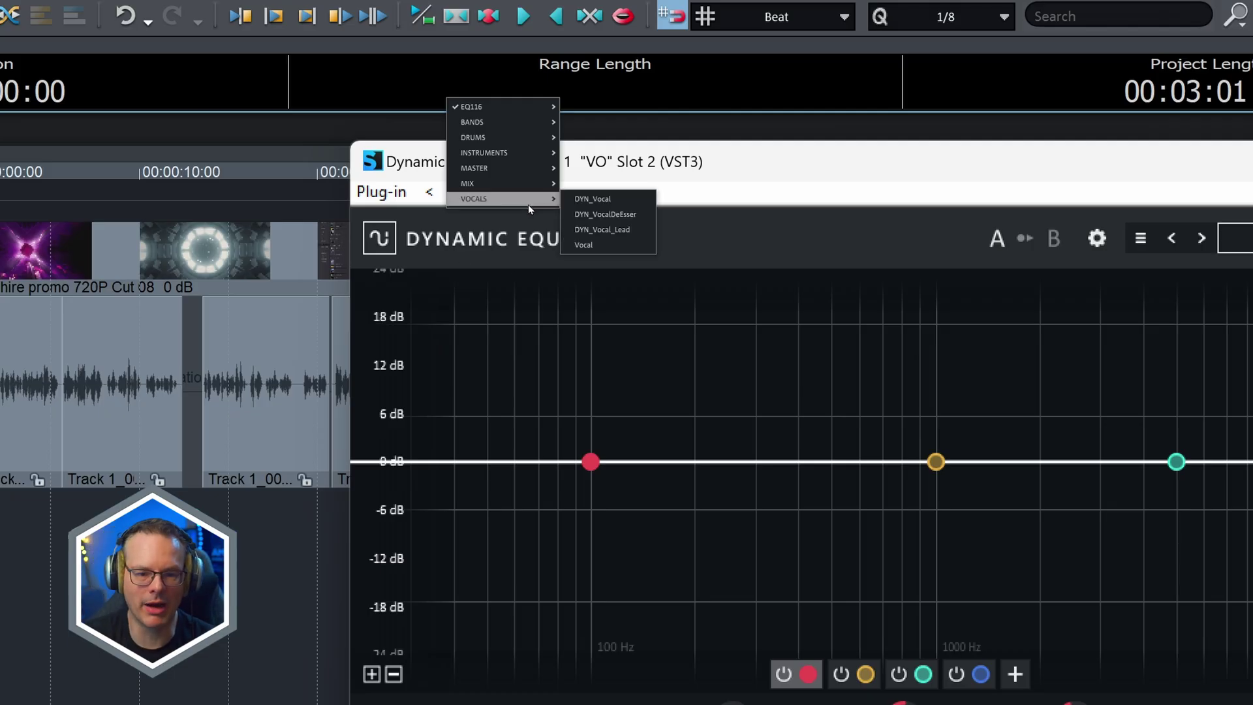
{"action": "left_click", "coordinate": [644, 200]}
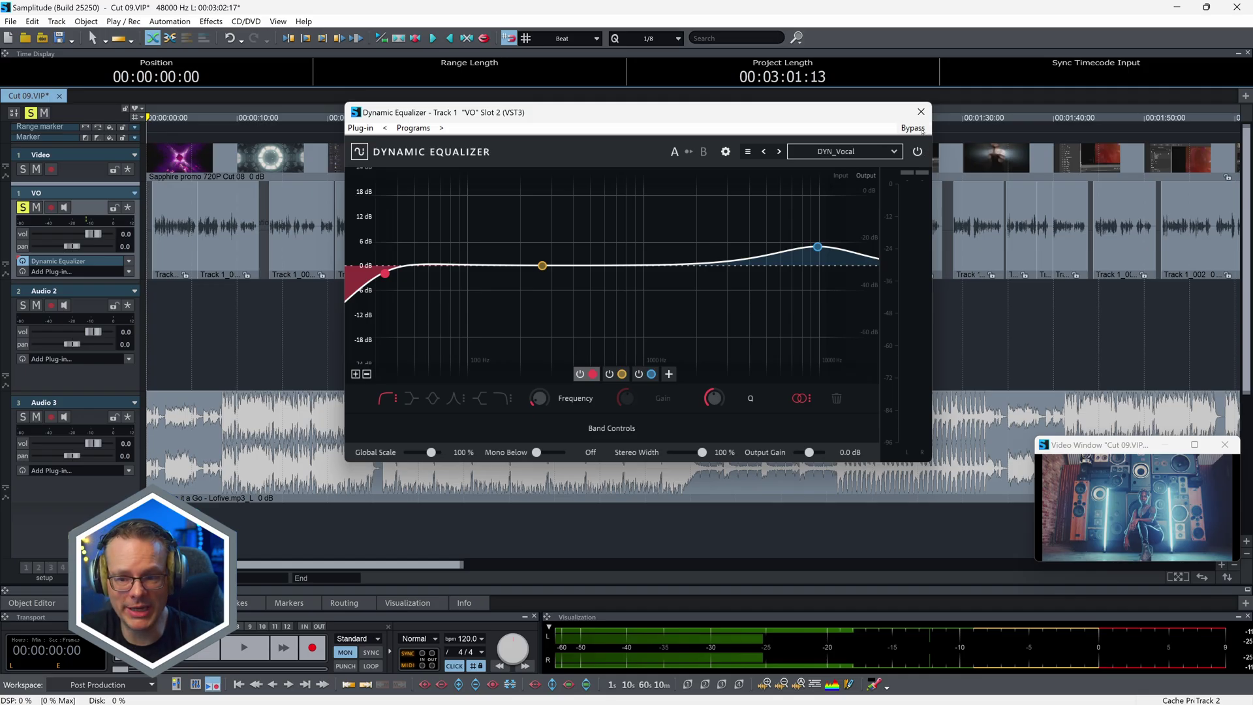
{"action": "left_click", "coordinate": [916, 151]}
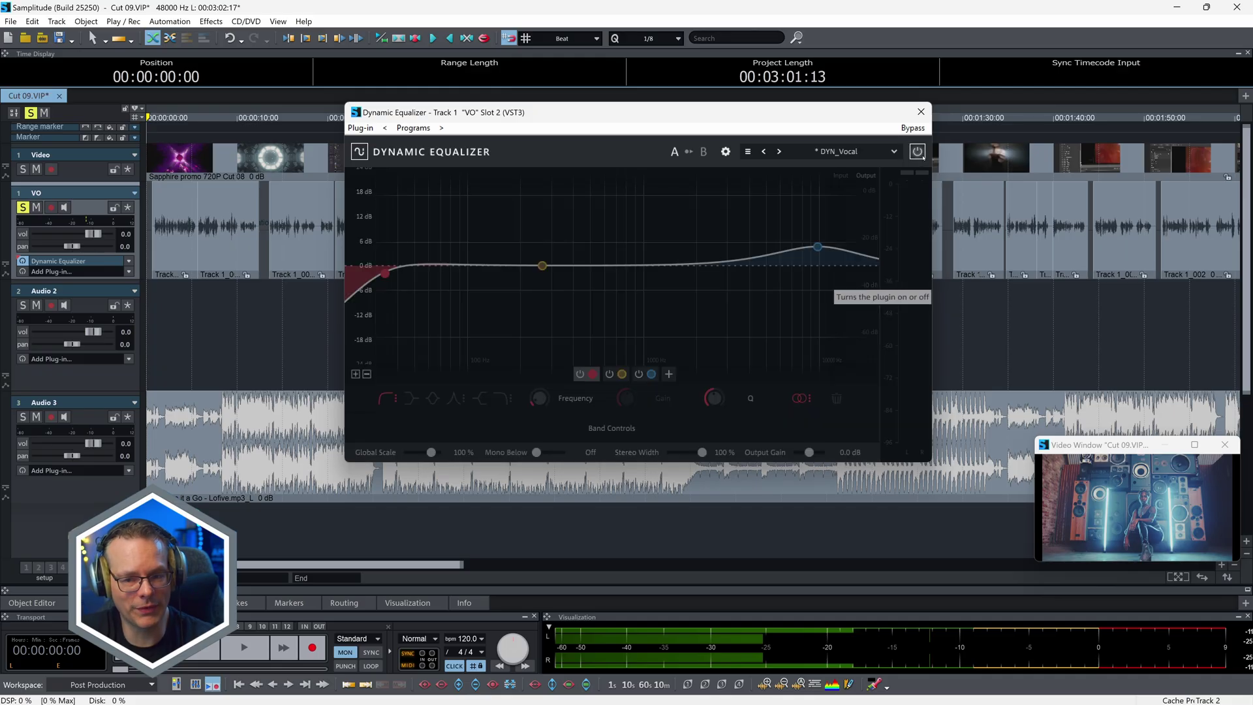
{"action": "left_click", "coordinate": [918, 151]}
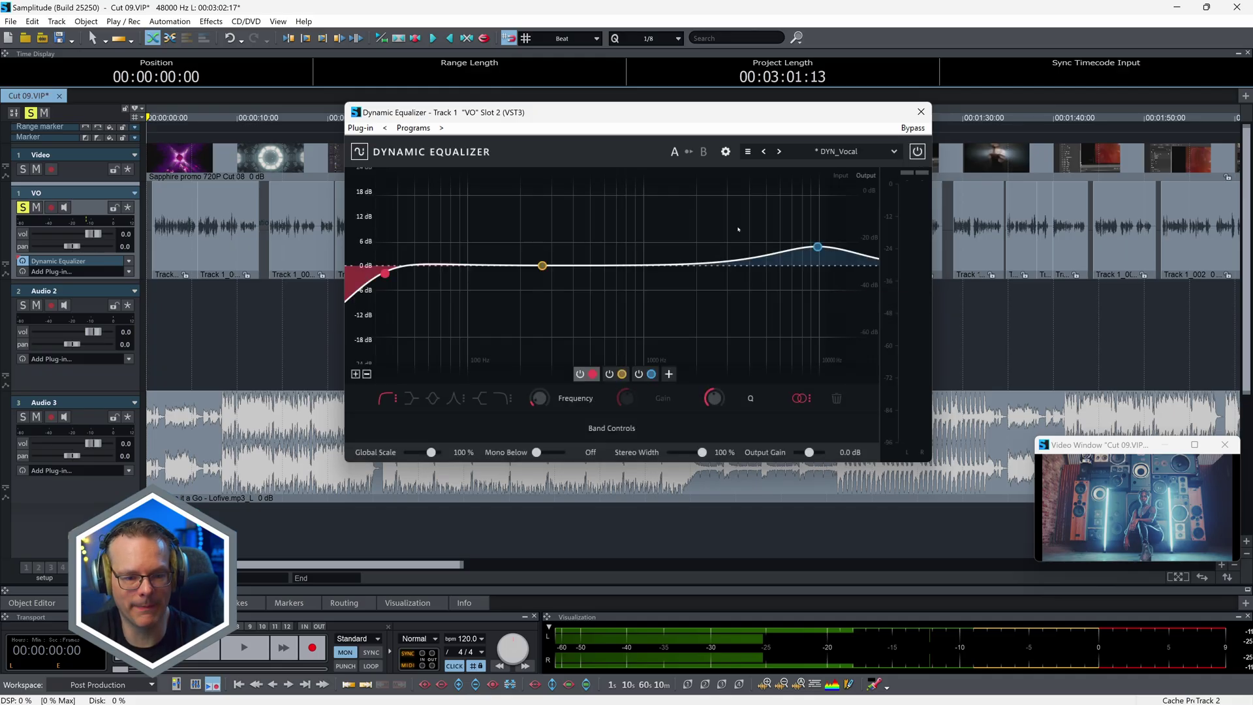
{"action": "key", "text": "space"}
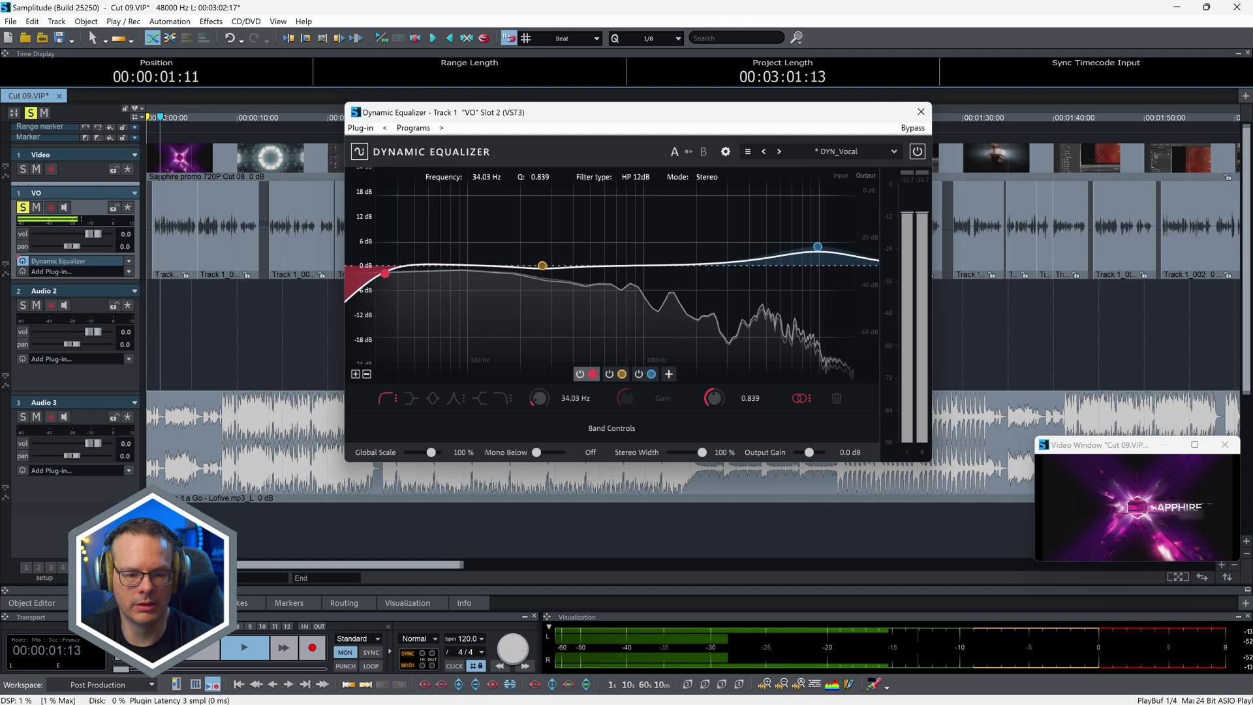
Bump the high-pass corner, move band two to about 540 Hz, and compare bypassed.
{"action": "left_click_drag", "start_coordinate": [384, 272], "coordinate": [389, 263]}
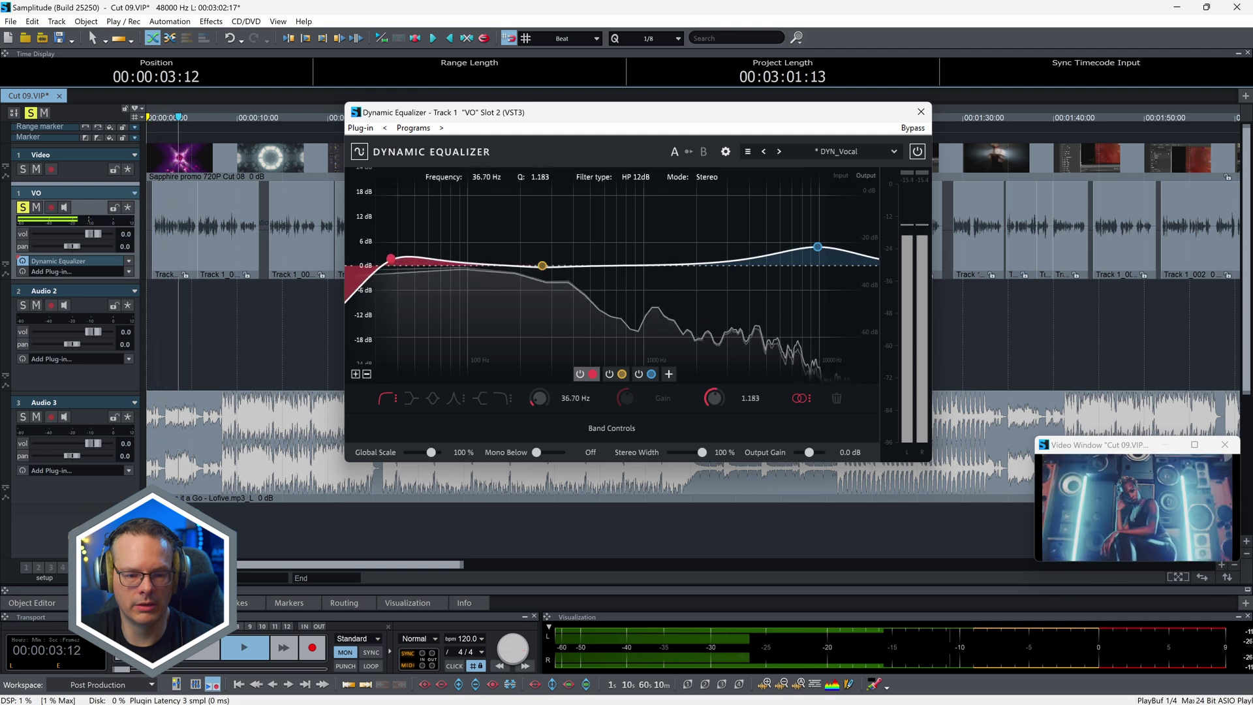
{"action": "key", "text": "space"}
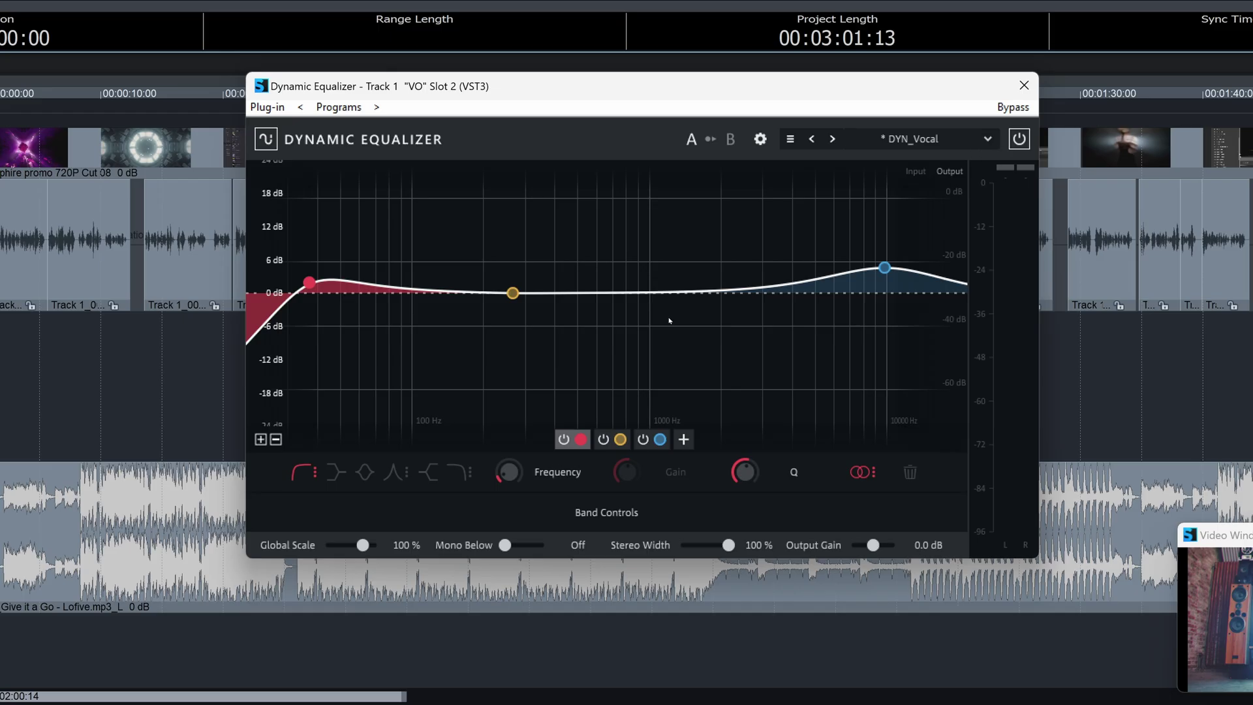
{"action": "key", "text": "space"}
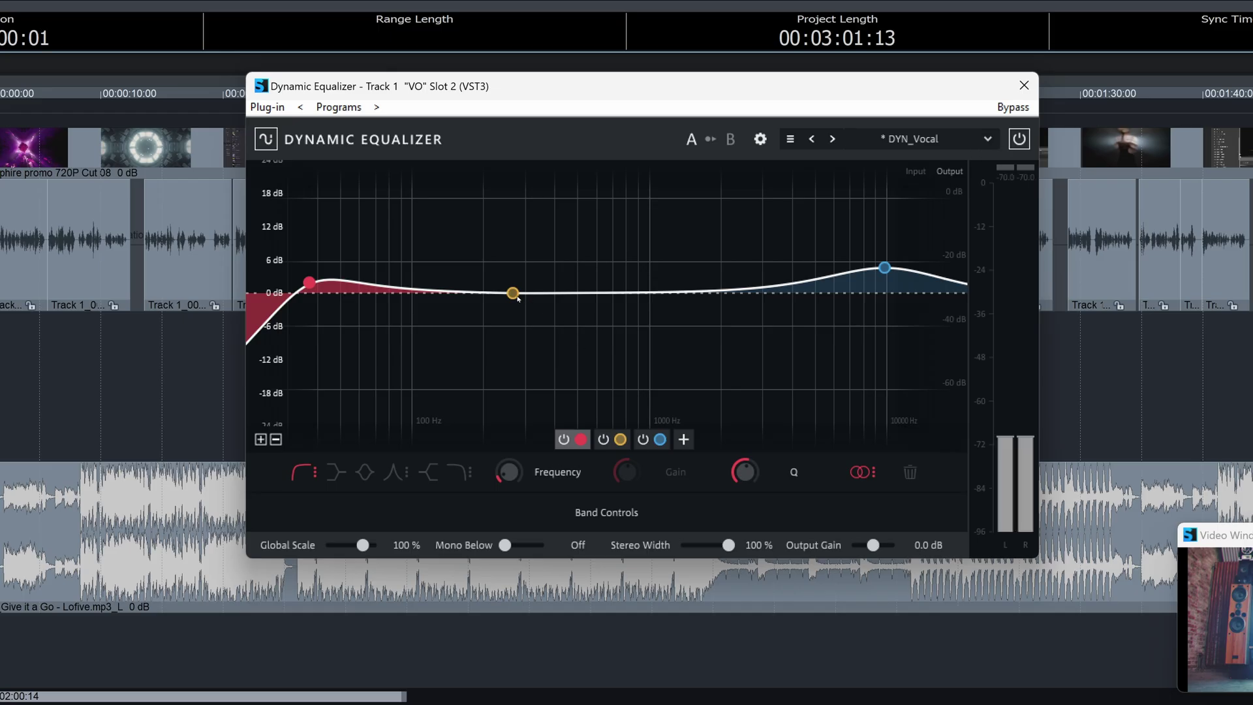
{"action": "mouse_move", "coordinate": [514, 293]}
{"action": "left_mouse_down"}
{"action": "mouse_move", "coordinate": [585, 288]}
{"action": "mouse_move", "coordinate": [597, 307]}
{"action": "mouse_move", "coordinate": [599, 424]}
{"action": "mouse_move", "coordinate": [601, 312]}
{"action": "left_mouse_up"}
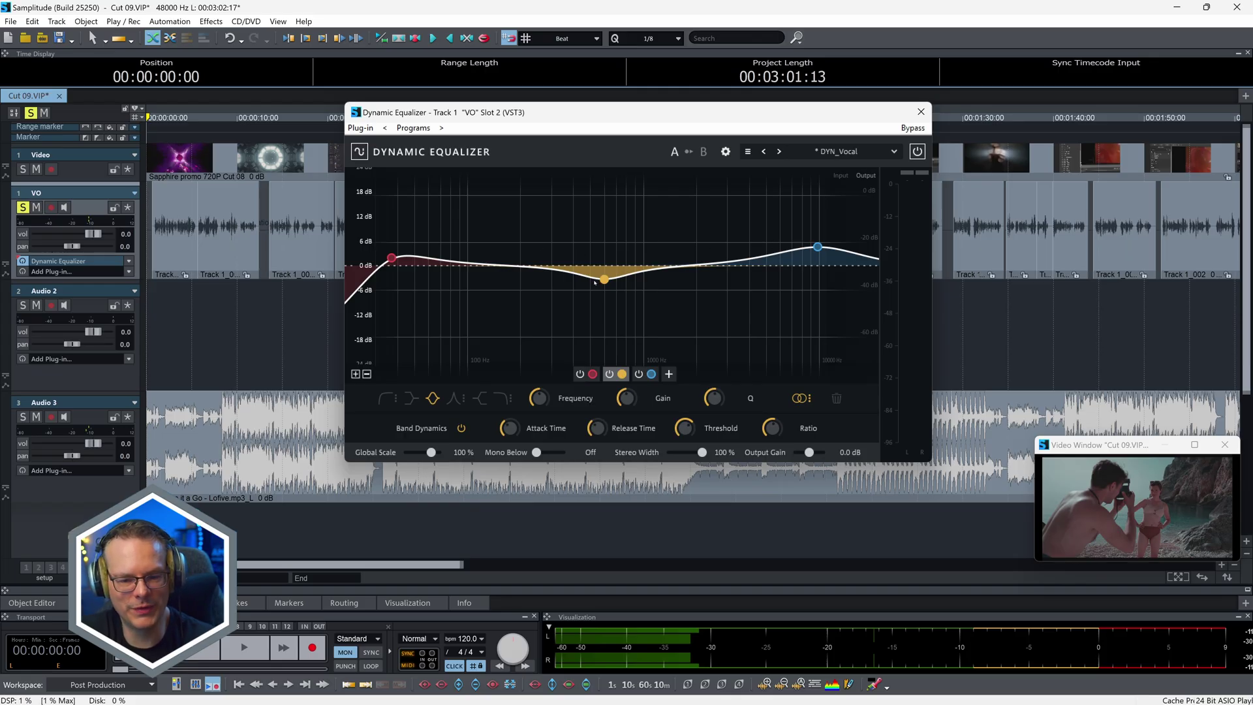
{"action": "key", "text": "space"}
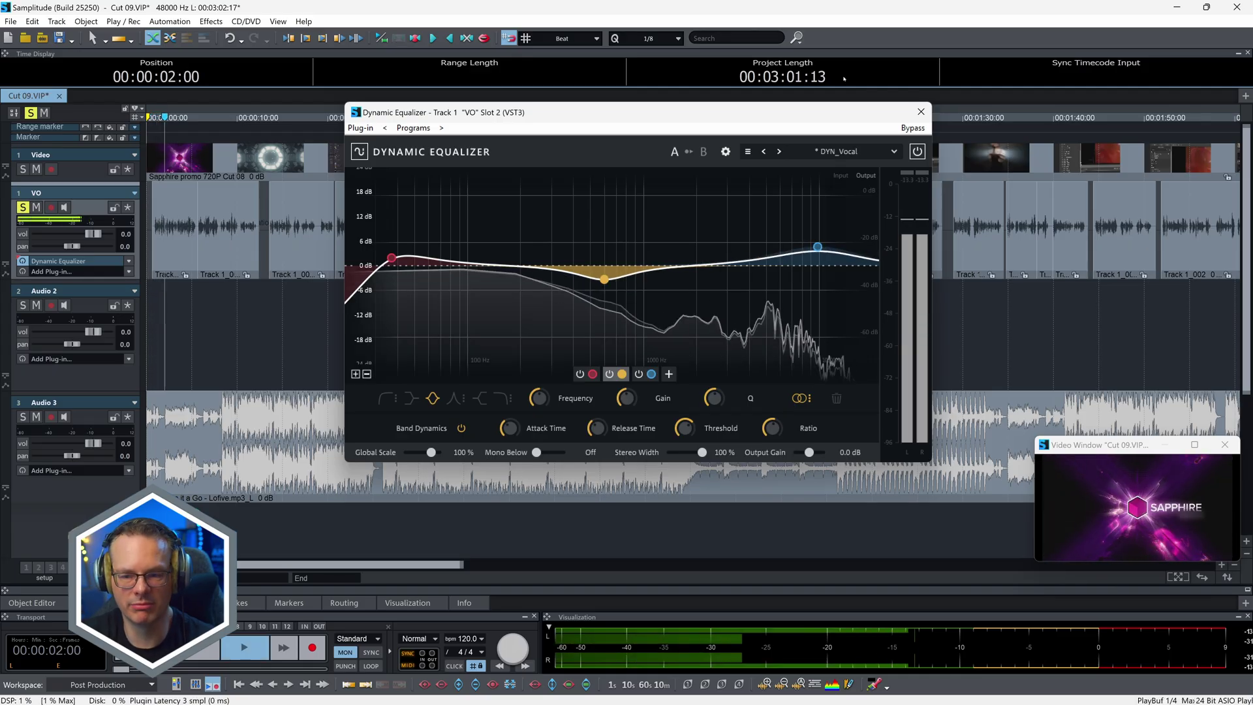
{"action": "left_click", "coordinate": [916, 152]}
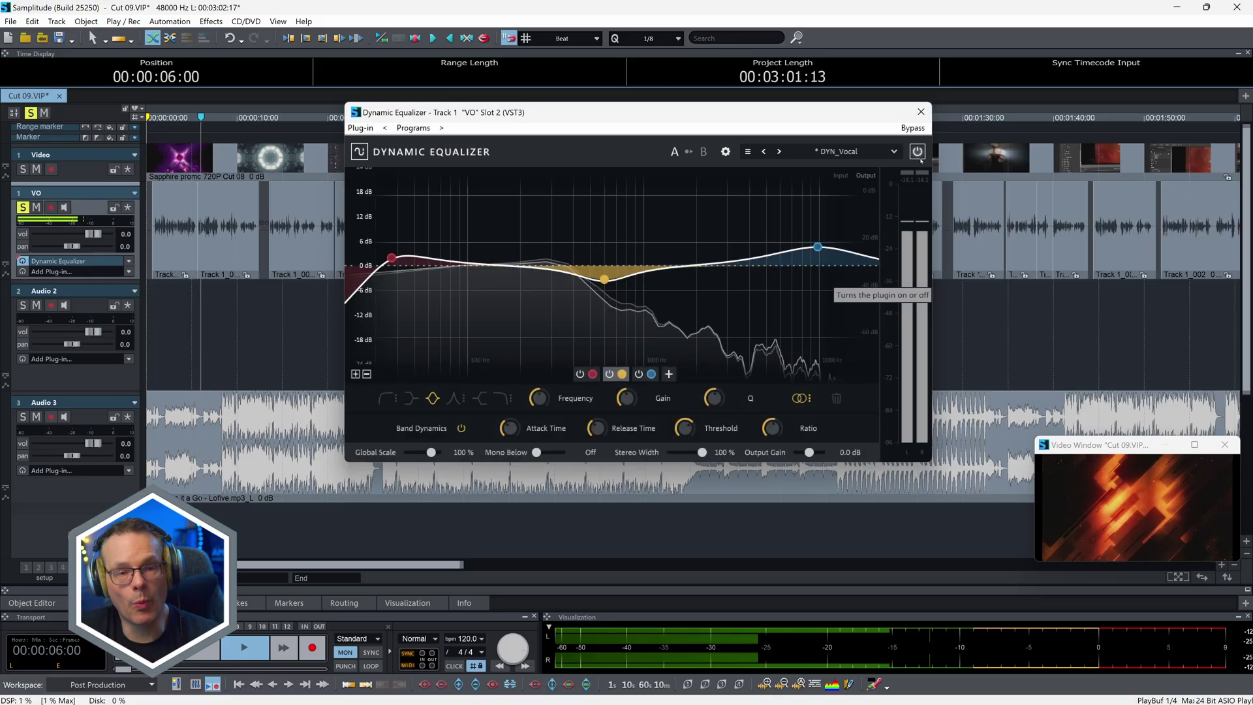
{"action": "key", "text": "space"}
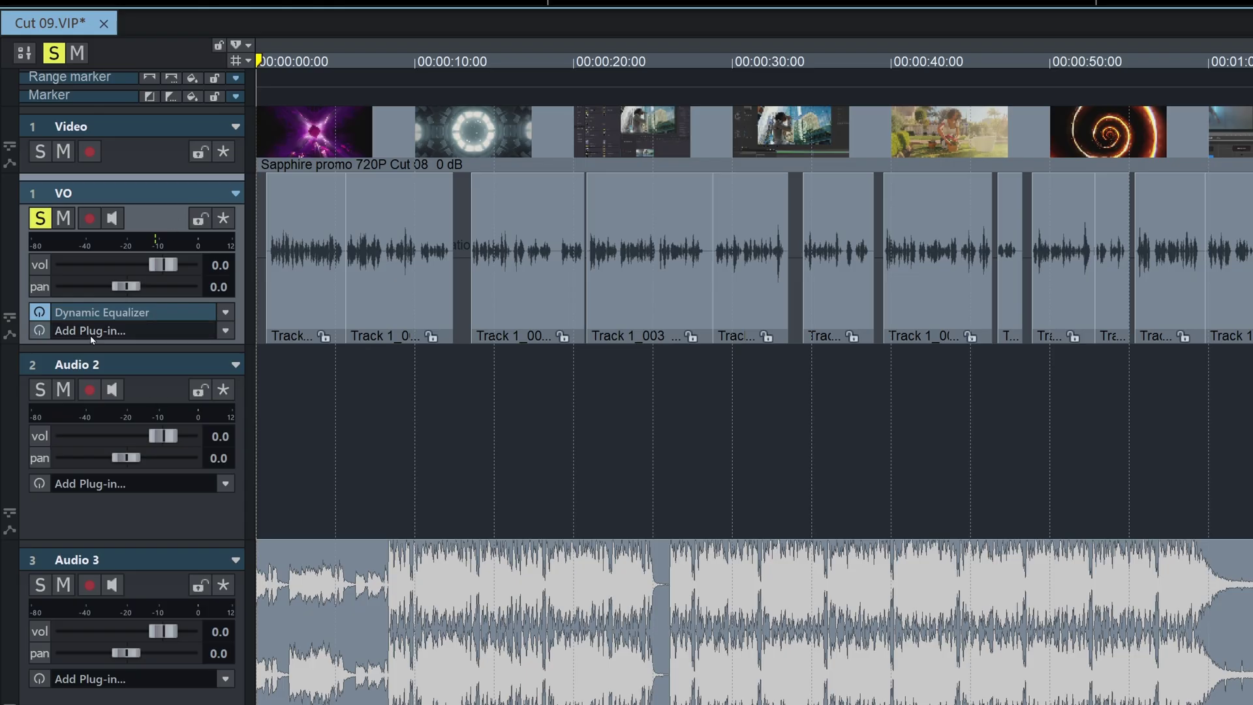
Insert eFX_Compressor on the VO track after the Dynamic Equalizer, found by searching 'compre'.
{"action": "left_click", "coordinate": [135, 331]}
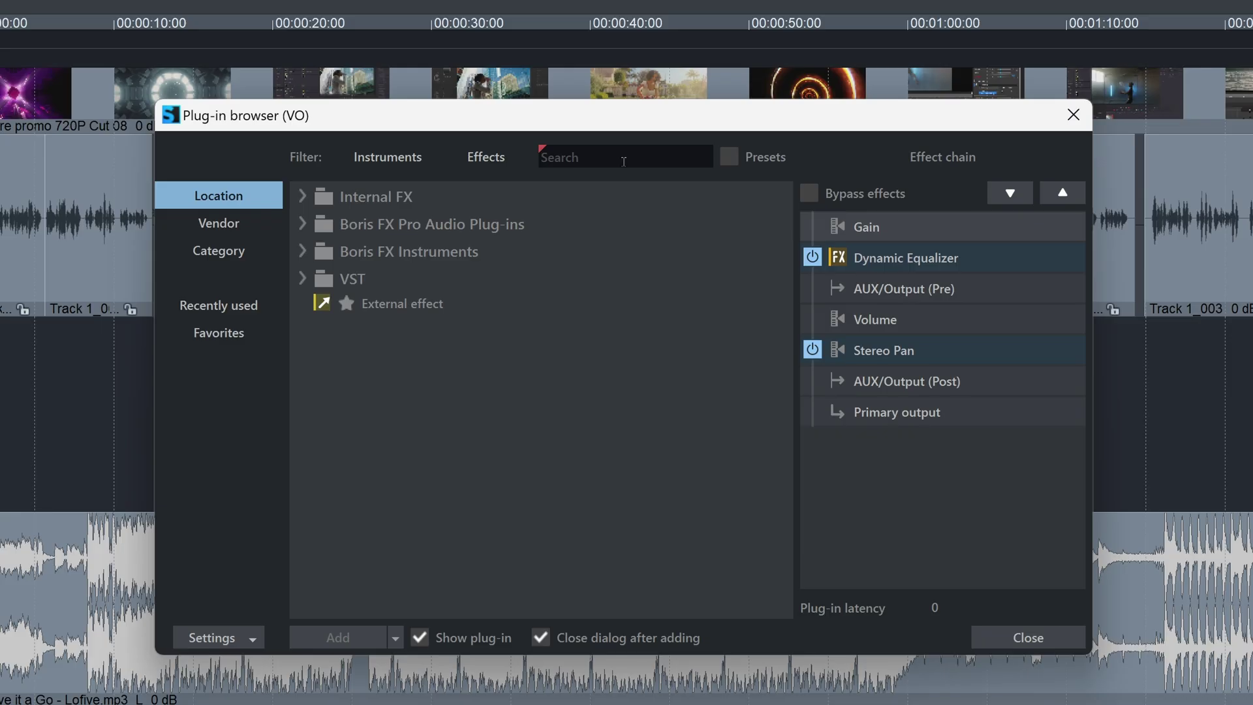
{"action": "type", "text": "comp"}
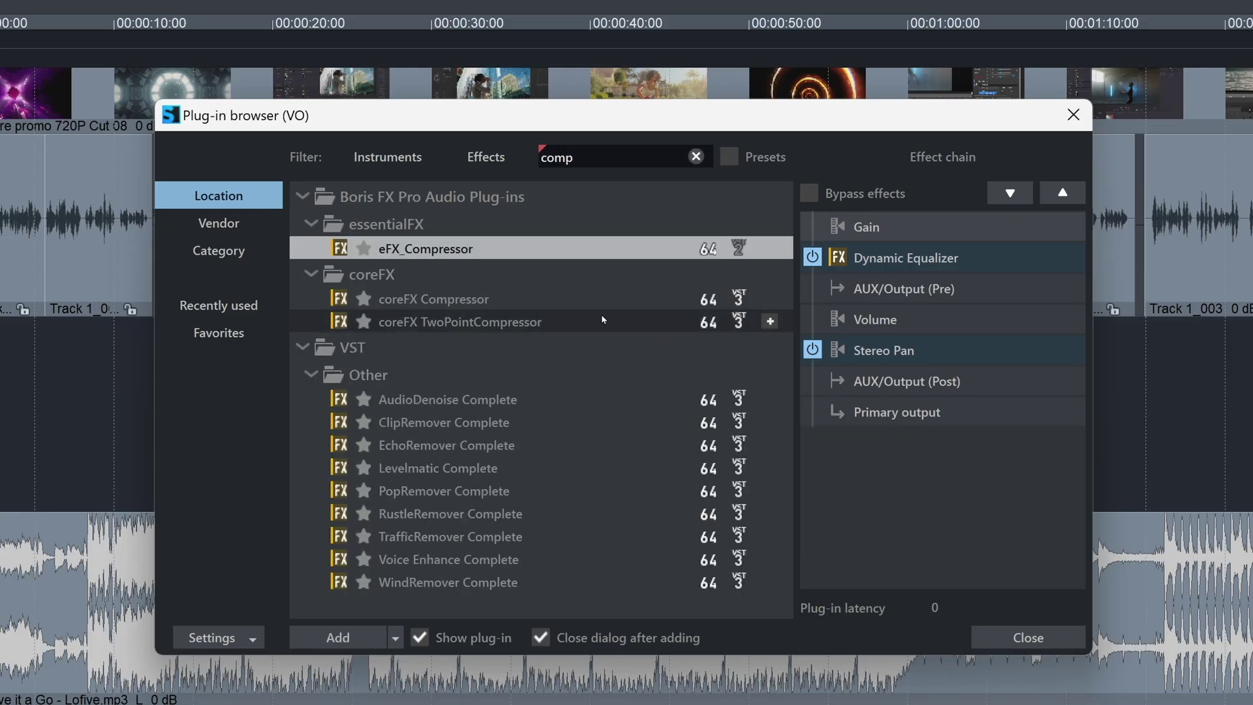
{"action": "type", "text": "re"}
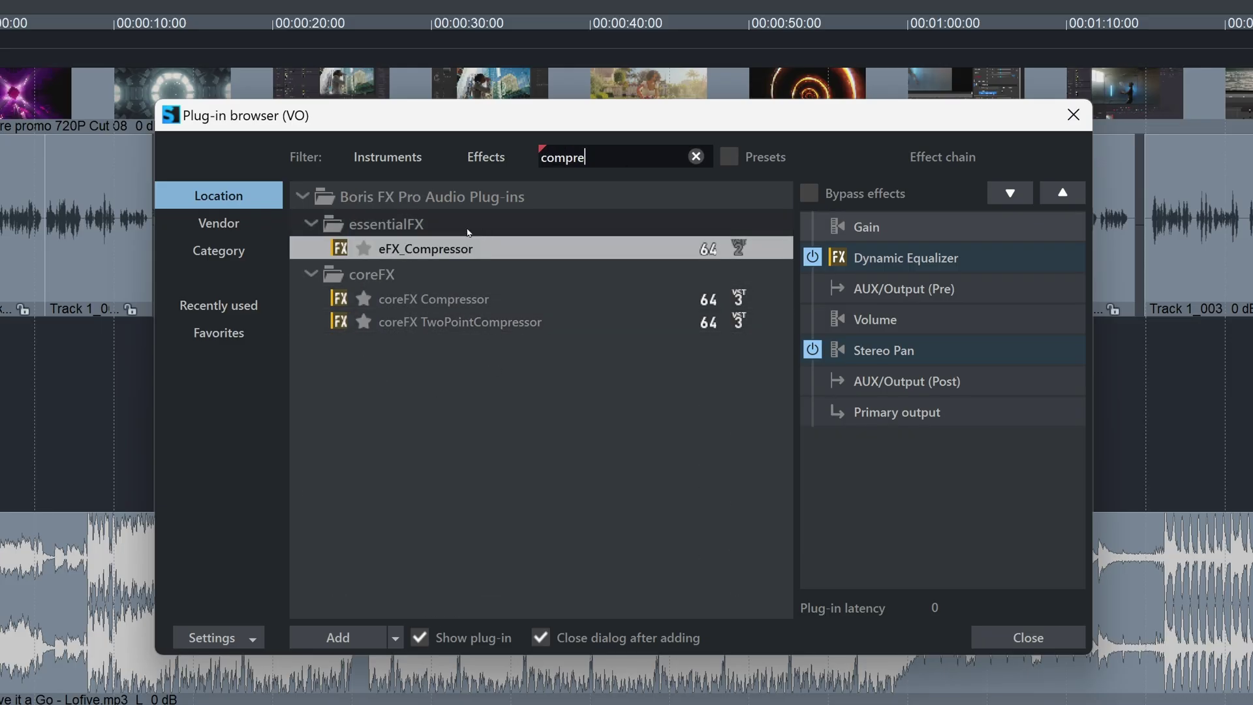
{"action": "mouse_move", "coordinate": [470, 251]}
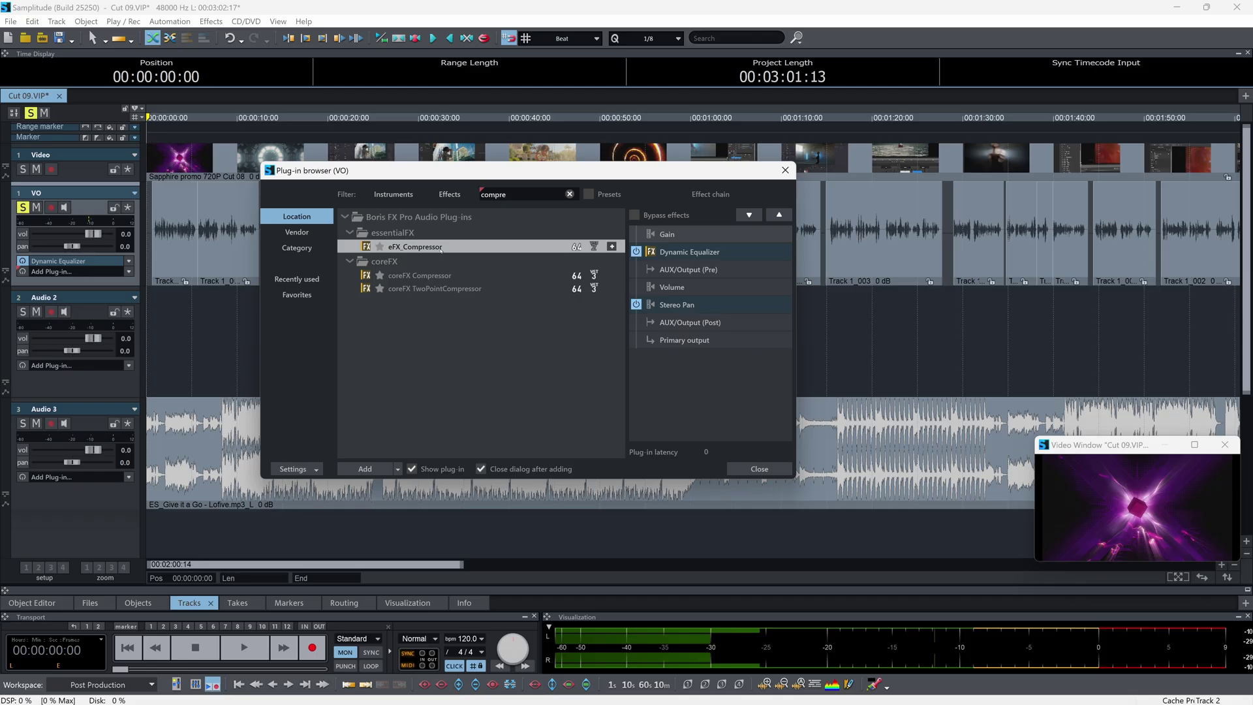
{"action": "double_click", "coordinate": [441, 249]}
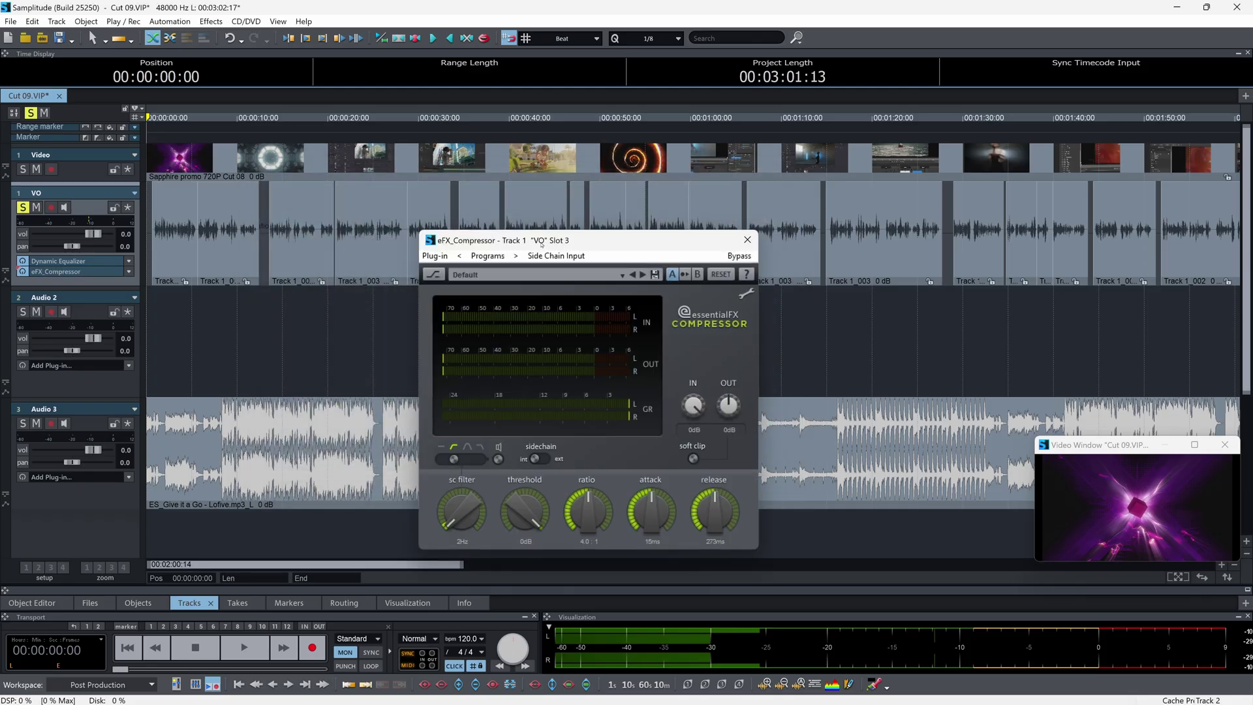
Move the compressor window aside, set the playhead near 48 s, and load Compressor_Vocals.
{"action": "left_click_drag", "start_coordinate": [540, 245], "coordinate": [381, 287]}
{"action": "mouse_move", "coordinate": [508, 292]}
{"action": "left_mouse_down"}
{"action": "mouse_move", "coordinate": [478, 253]}
{"action": "mouse_move", "coordinate": [424, 235]}
{"action": "left_mouse_up"}
{"action": "left_click", "coordinate": [587, 117]}
{"action": "left_click_drag", "start_coordinate": [430, 232], "coordinate": [443, 166]}
{"action": "left_click", "coordinate": [418, 198]}
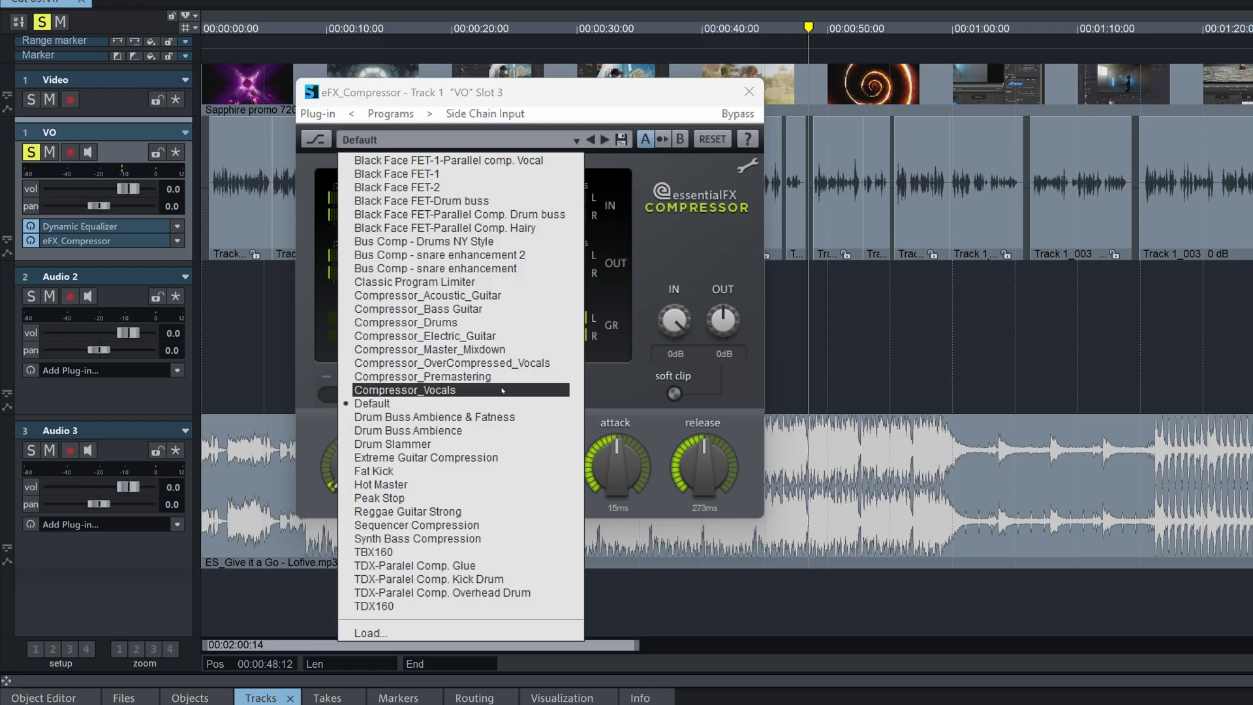
{"action": "left_click", "coordinate": [503, 390]}
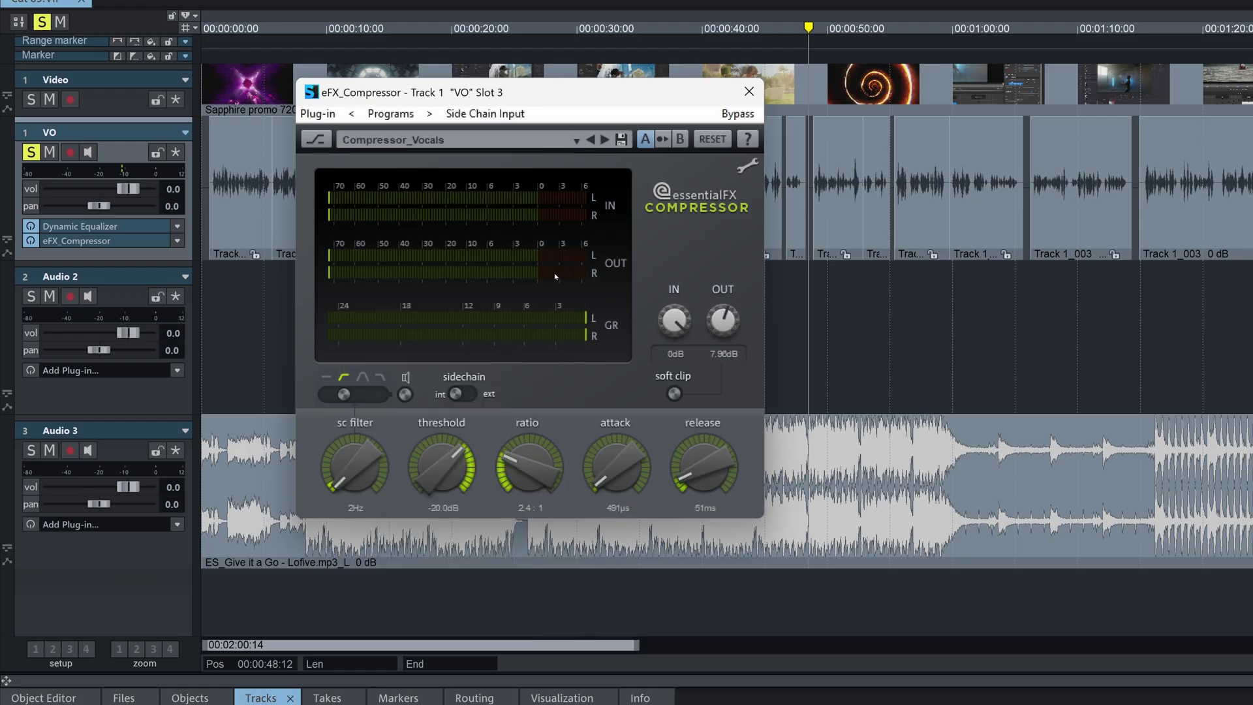
Audition the voice-over while setting compressor ratio to 2.0:1 and threshold to -28.4 dB.
{"action": "key", "text": "space"}
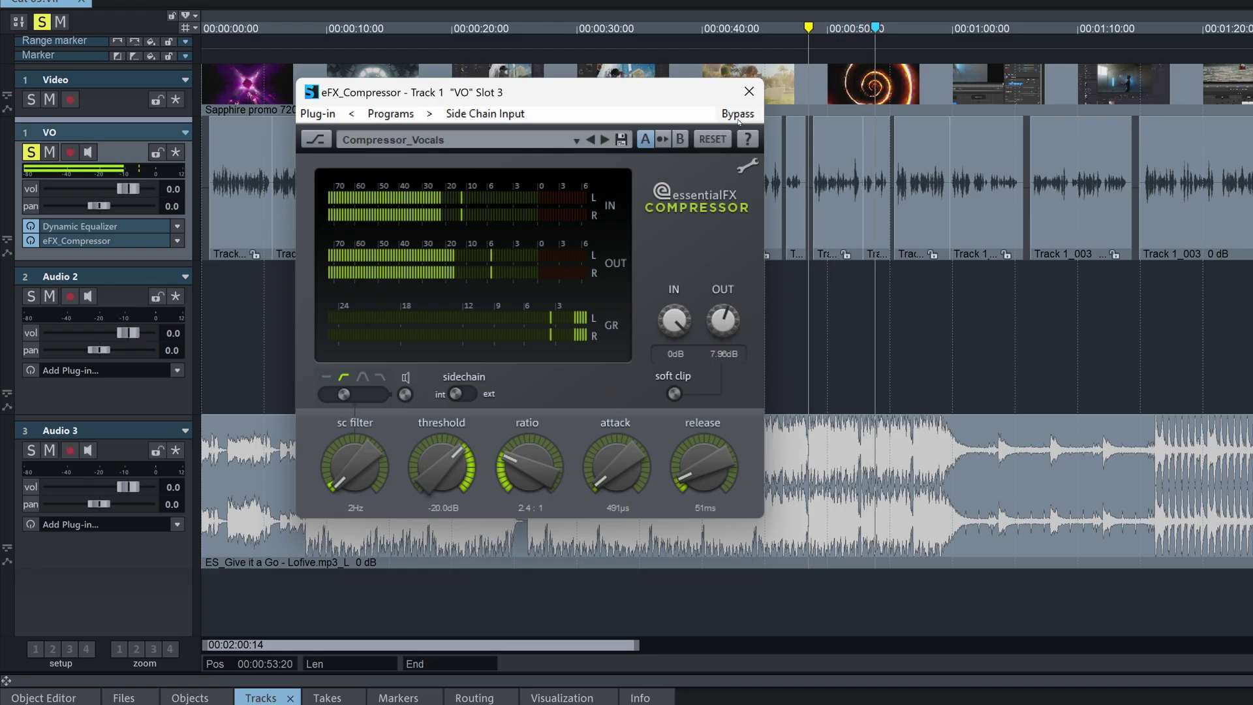
{"action": "key", "text": "space"}
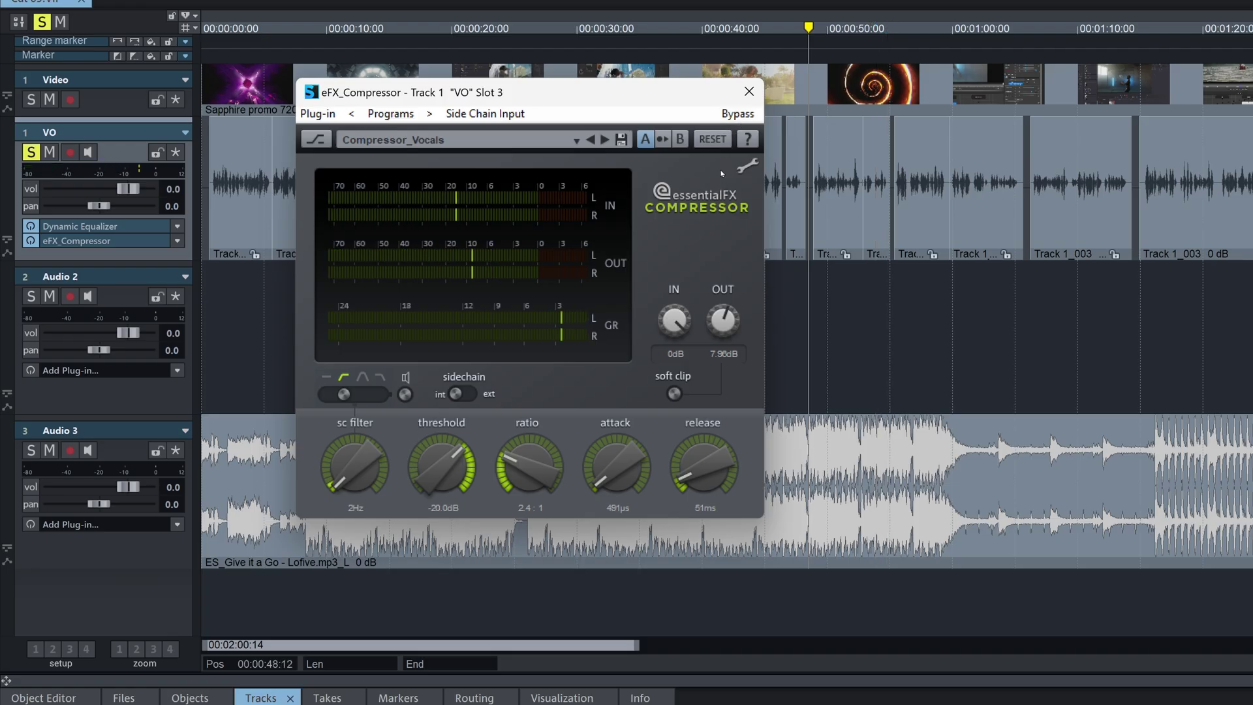
{"action": "scroll", "coordinate": [514, 462], "scroll_direction": "down", "scroll_amount": 1}
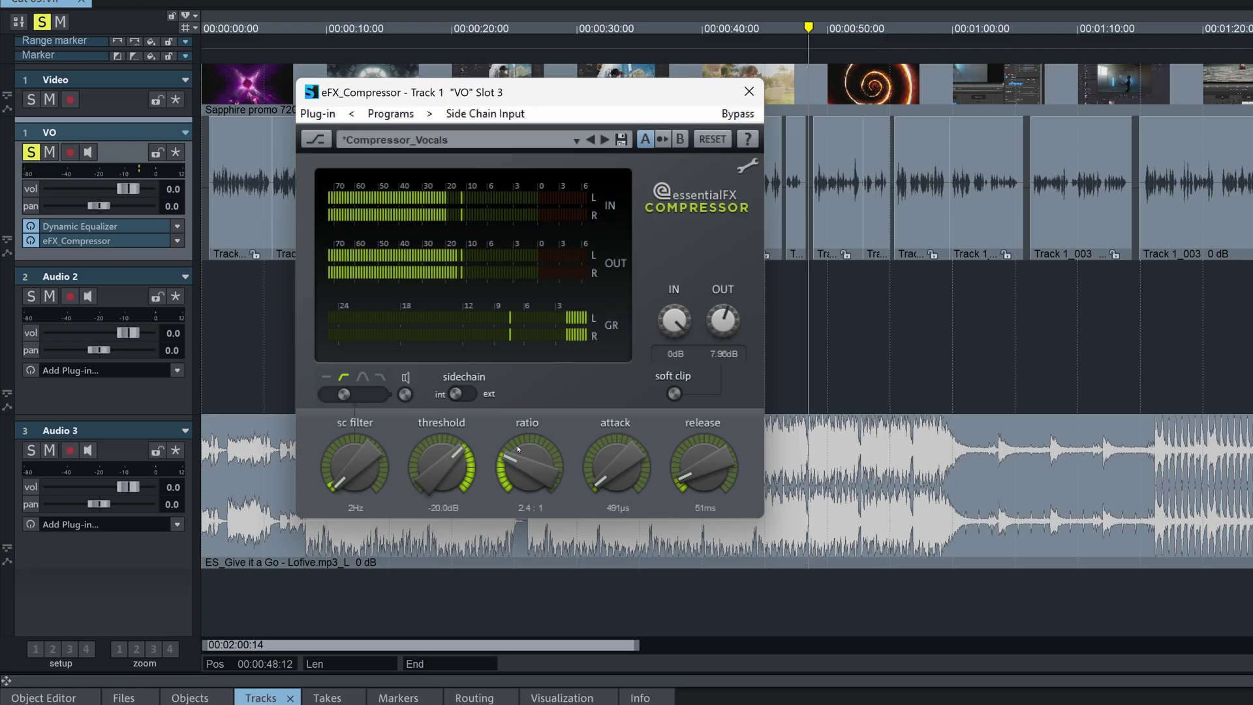
{"action": "left_click_drag", "start_coordinate": [514, 469], "coordinate": [514, 460]}
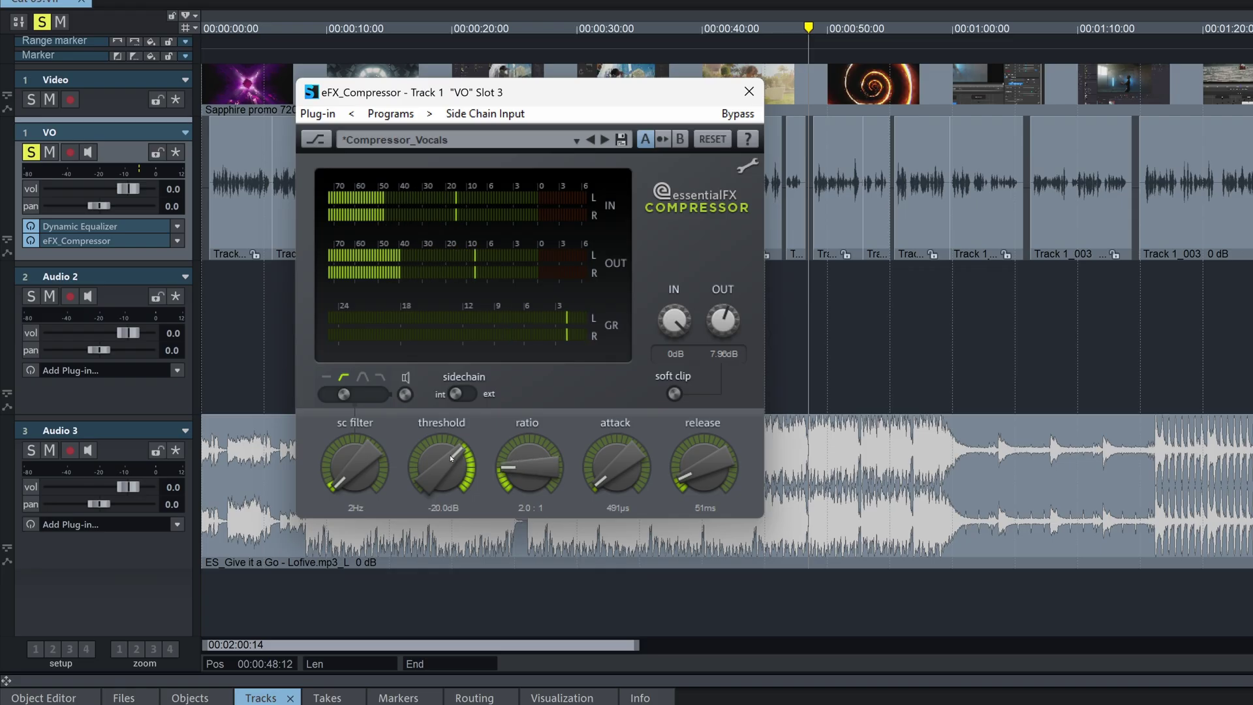
{"action": "key", "text": "space"}
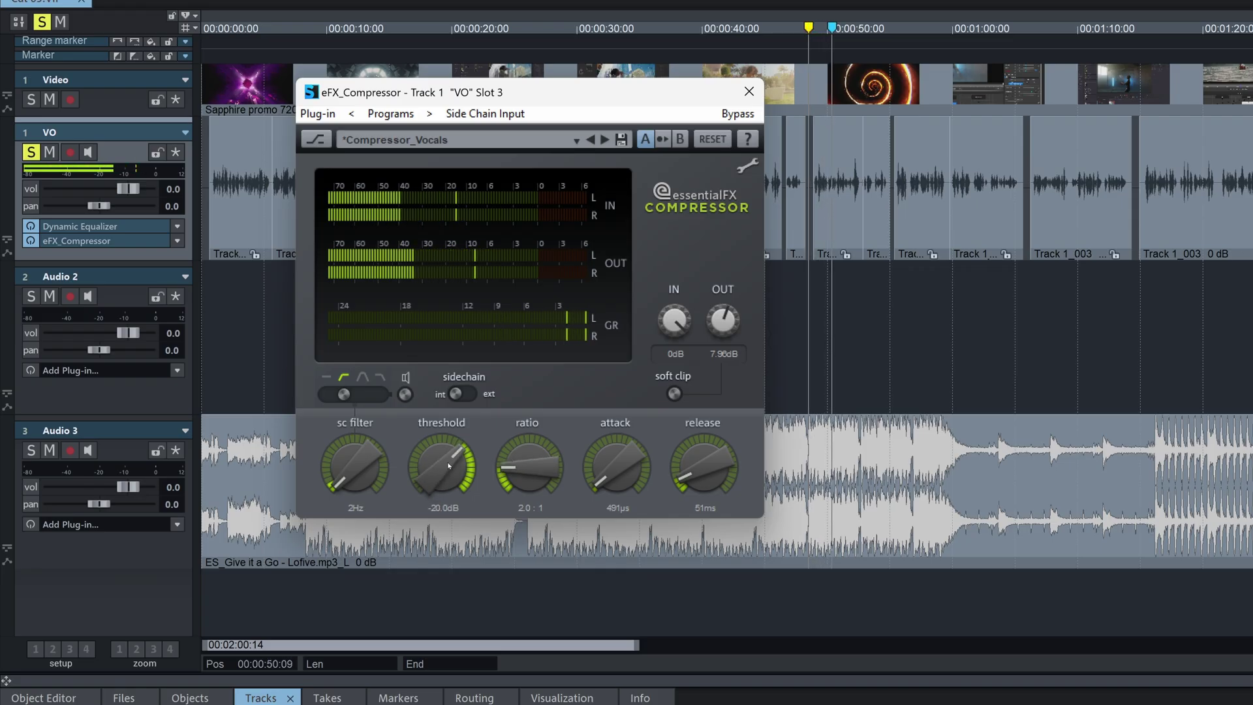
{"action": "mouse_move", "coordinate": [452, 462]}
{"action": "left_mouse_down"}
{"action": "mouse_move", "coordinate": [456, 435]}
{"action": "mouse_move", "coordinate": [455, 534]}
{"action": "mouse_move", "coordinate": [456, 471]}
{"action": "left_mouse_up"}
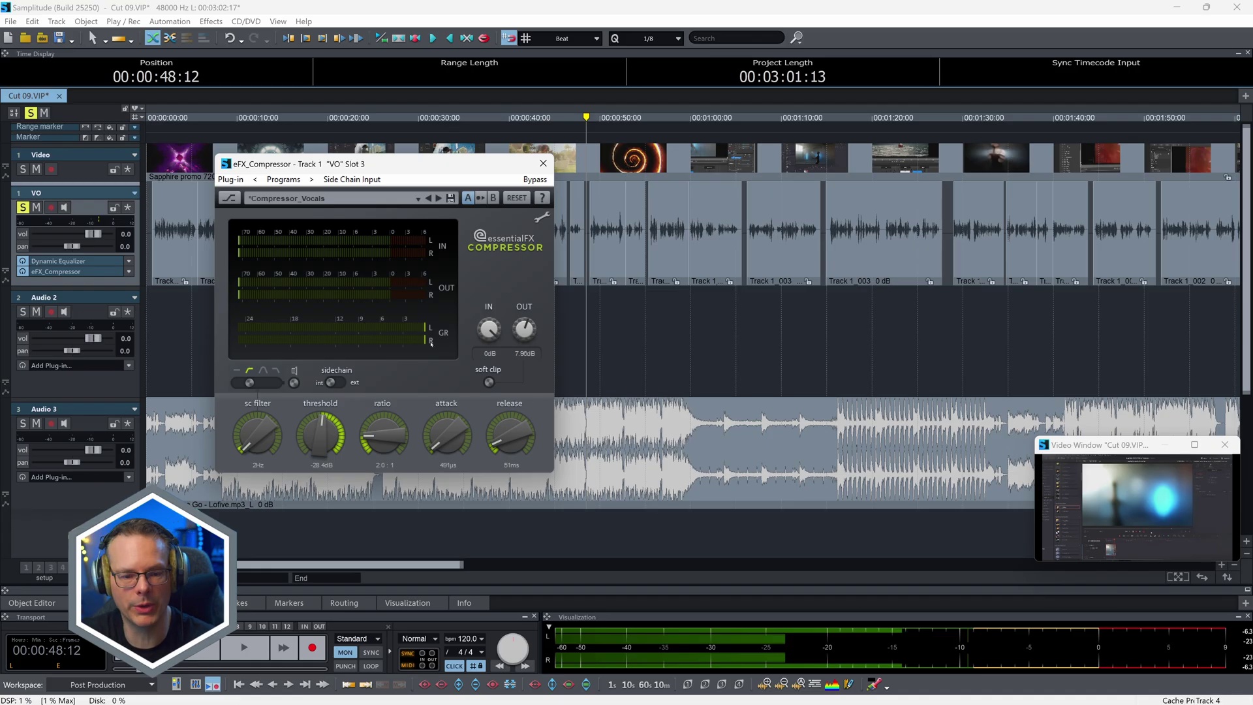
{"action": "key", "text": "space"}
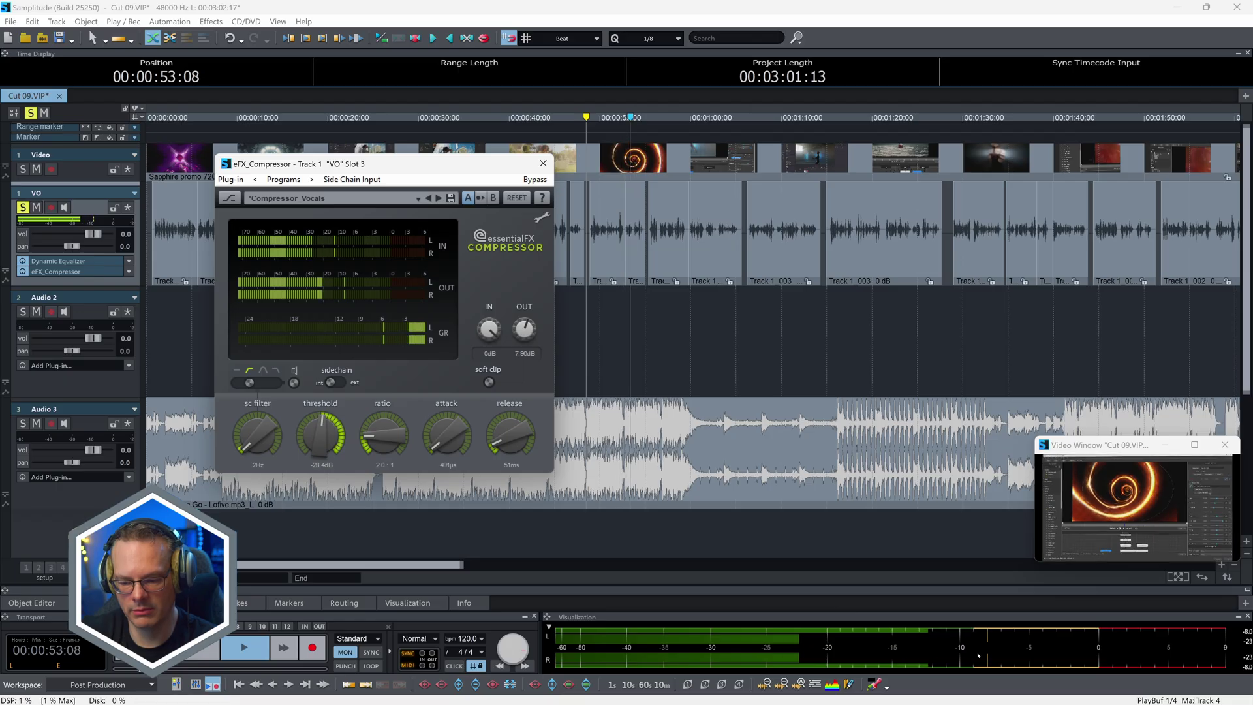
{"action": "key", "text": "space"}
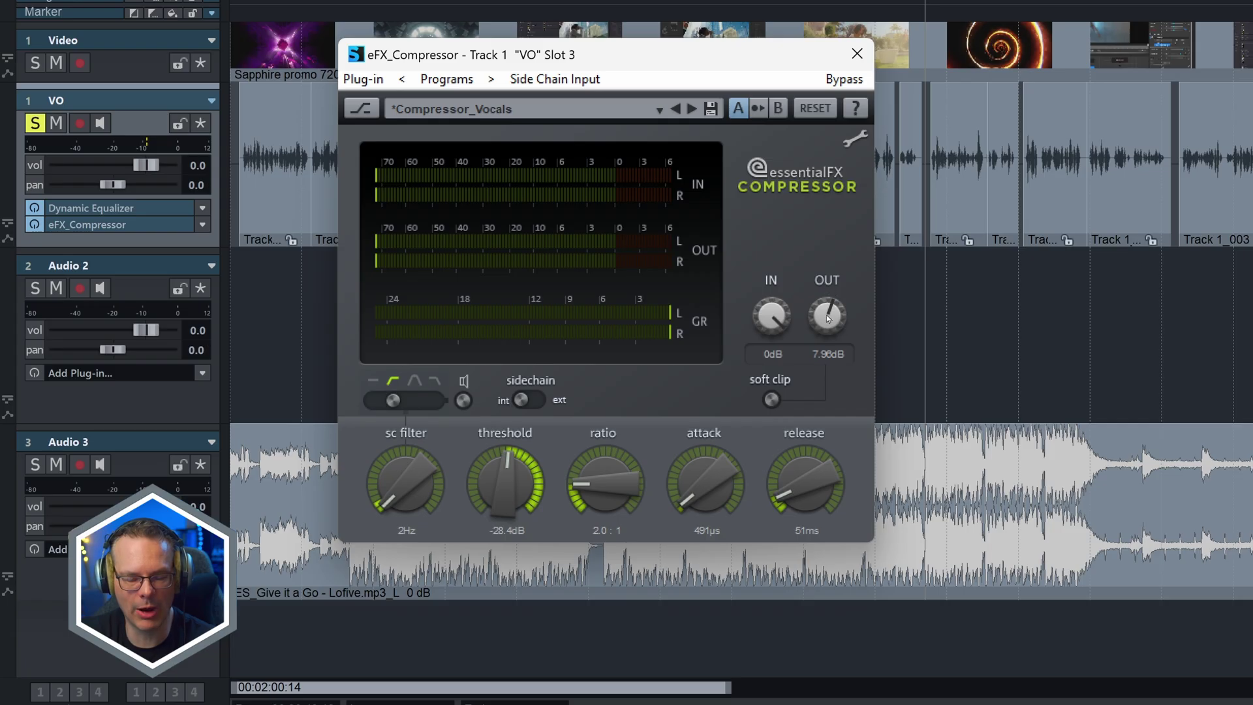
{"action": "key", "text": "space"}
{"action": "scroll", "coordinate": [828, 318], "scroll_direction": "up", "scroll_amount": 3}
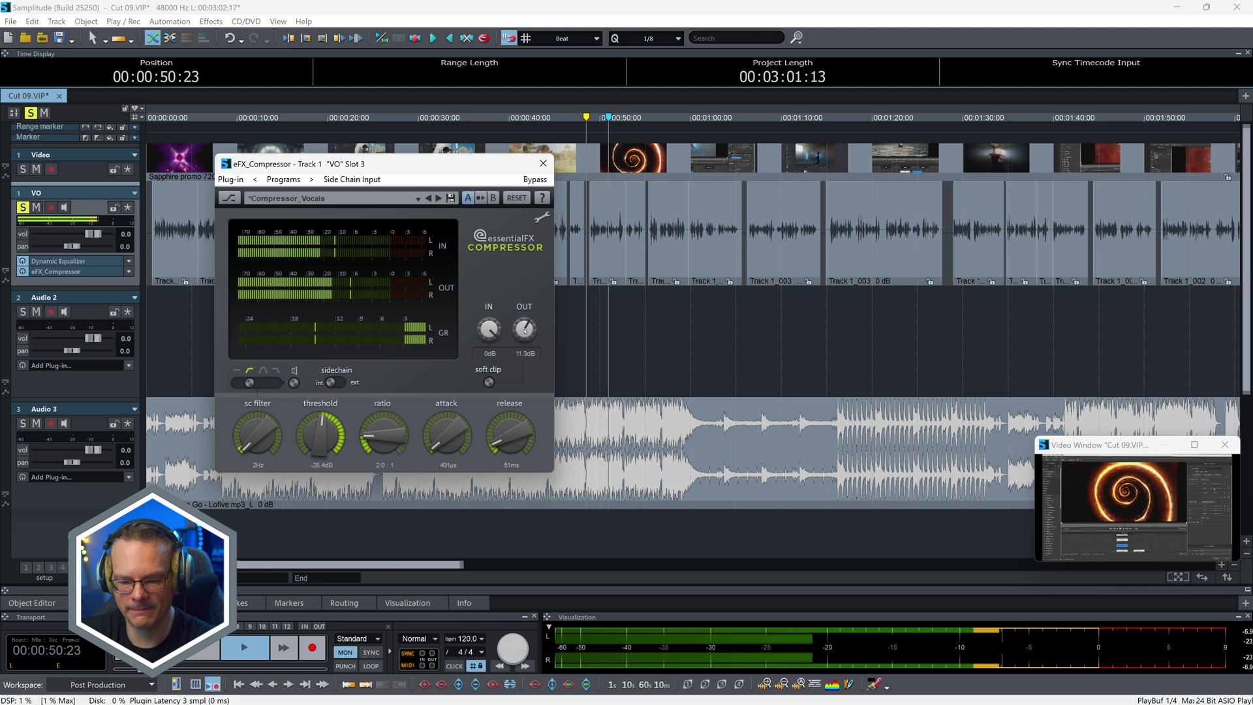
{"action": "scroll", "coordinate": [525, 328], "scroll_direction": "up", "scroll_amount": 3}
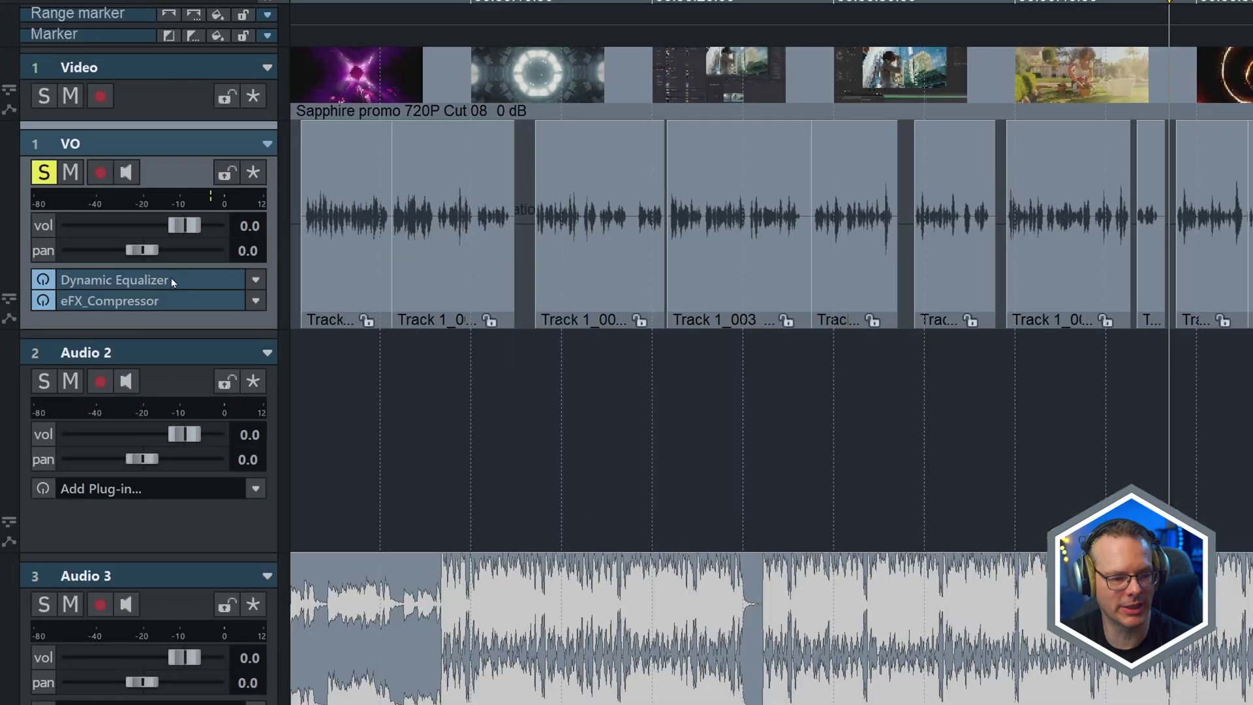
{"action": "left_click", "coordinate": [173, 279]}
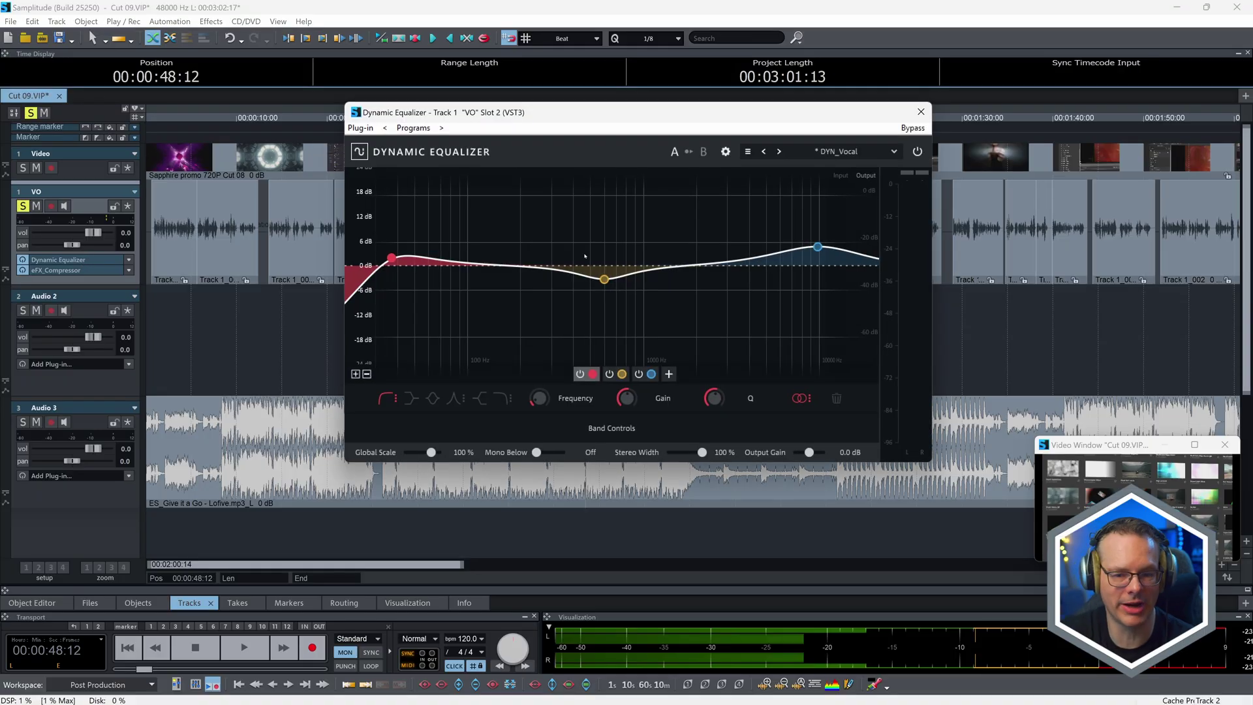
{"action": "key", "text": "space"}
{"action": "left_click", "coordinate": [817, 248]}
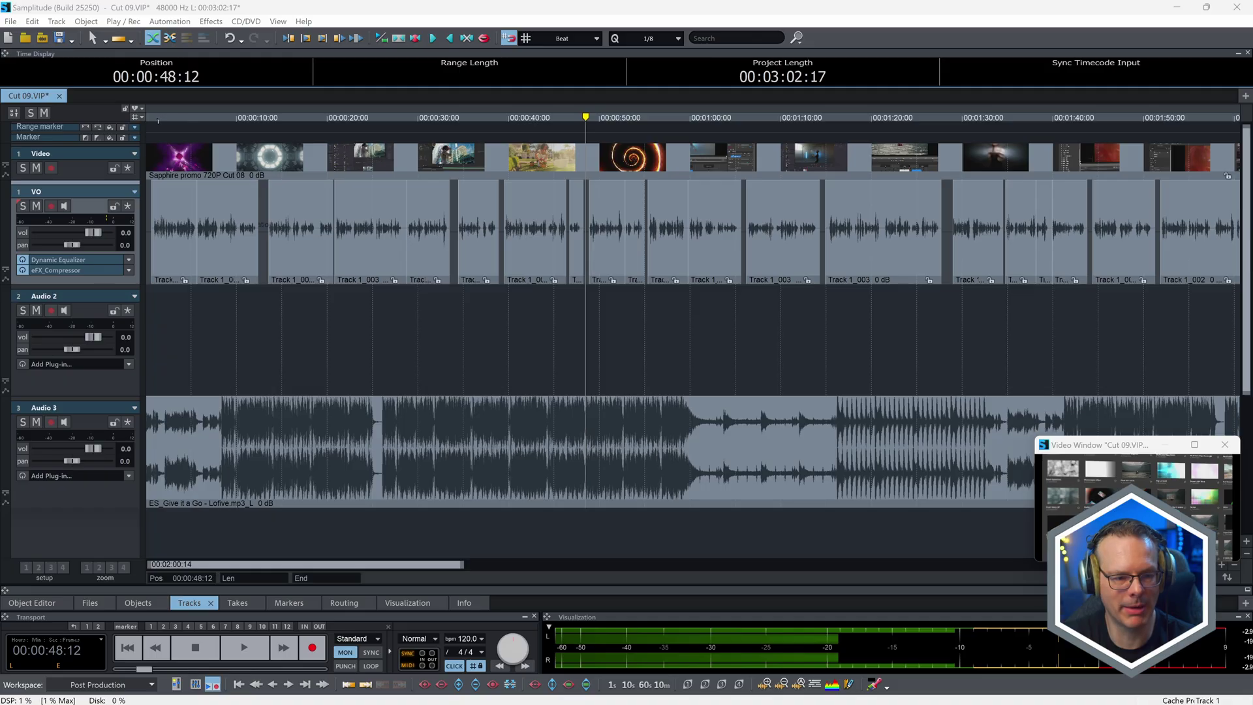
Play from the start, select the Lofive music clip, and try lowering its object volume.
{"action": "key", "text": "space"}
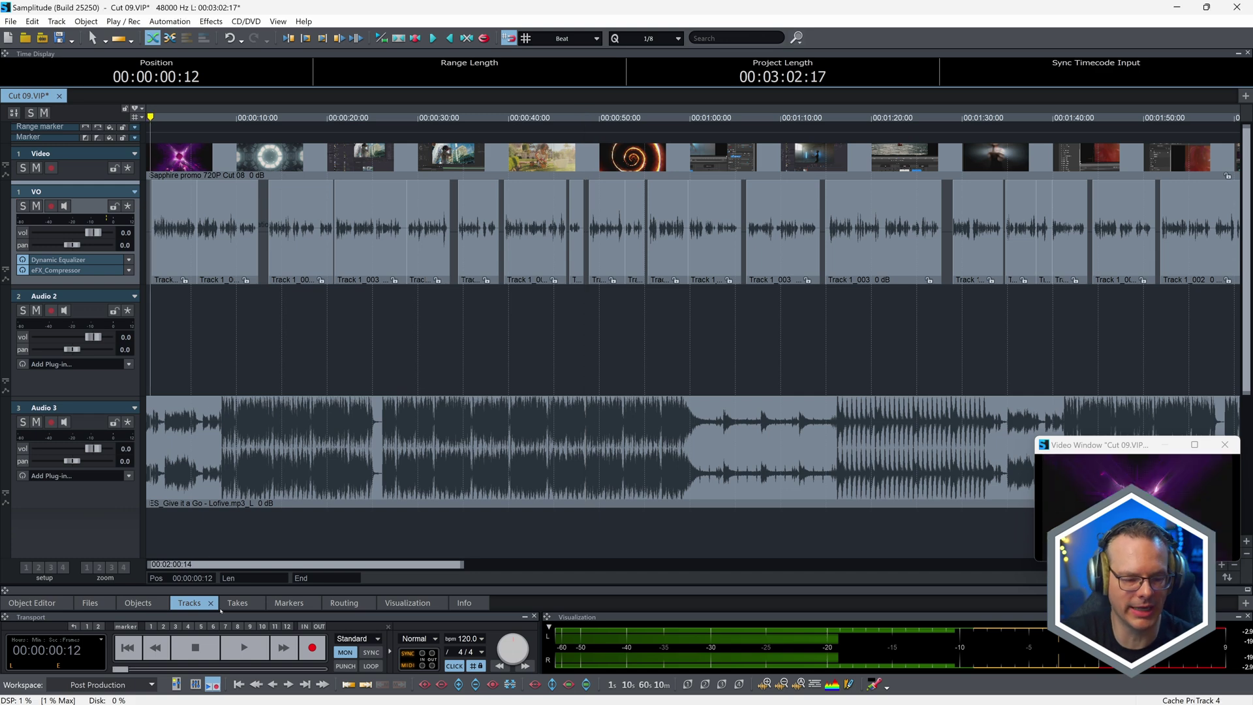
{"action": "left_click", "coordinate": [234, 640]}
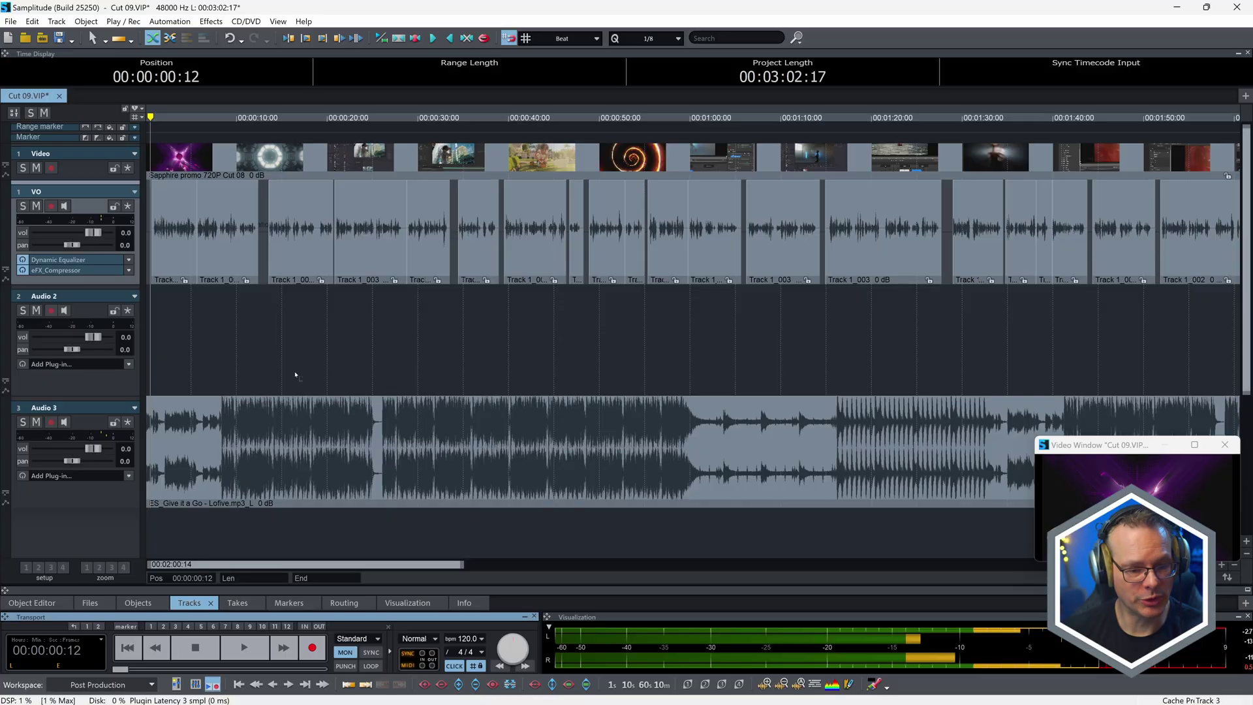
{"action": "left_click", "coordinate": [297, 414]}
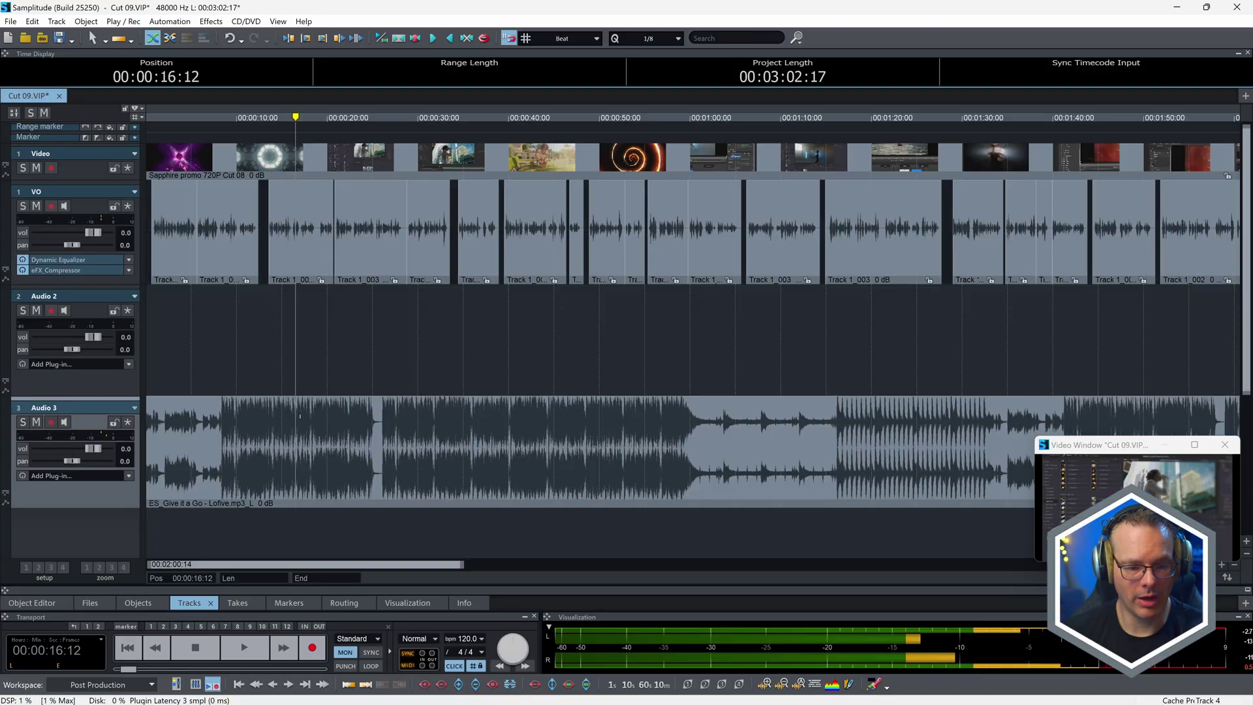
{"action": "left_click", "coordinate": [301, 502]}
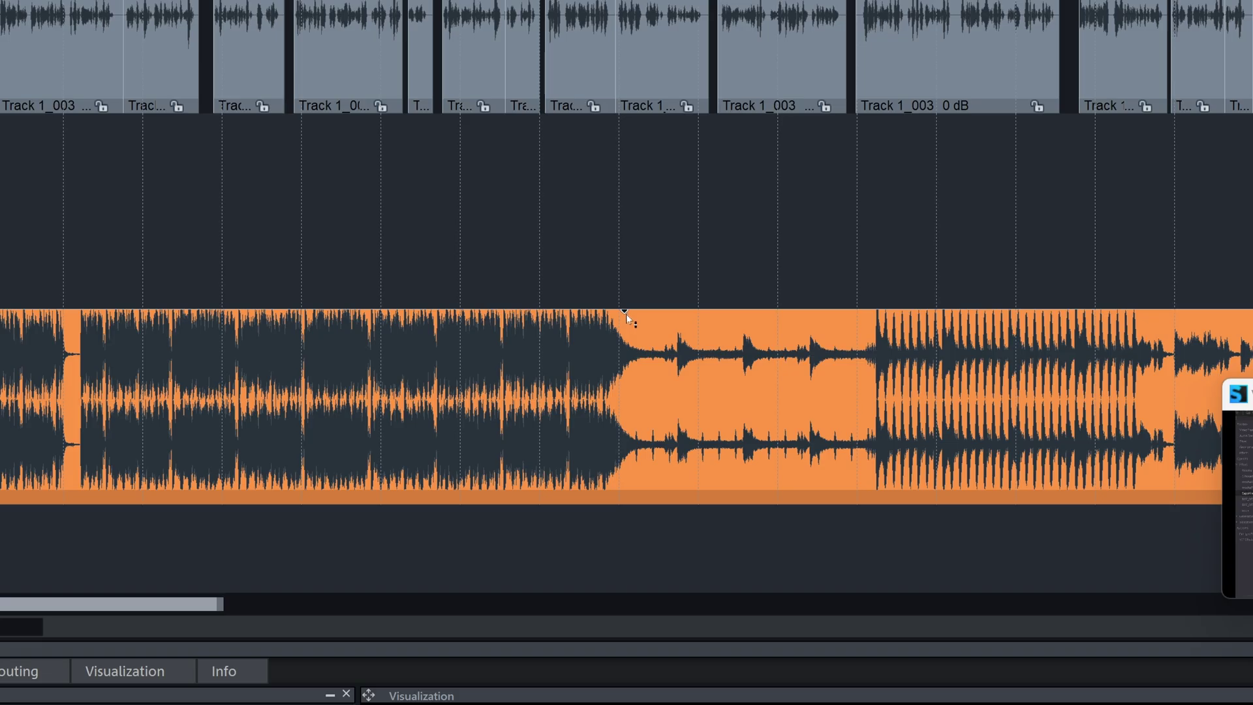
{"action": "left_click_drag", "start_coordinate": [626, 315], "coordinate": [618, 373]}
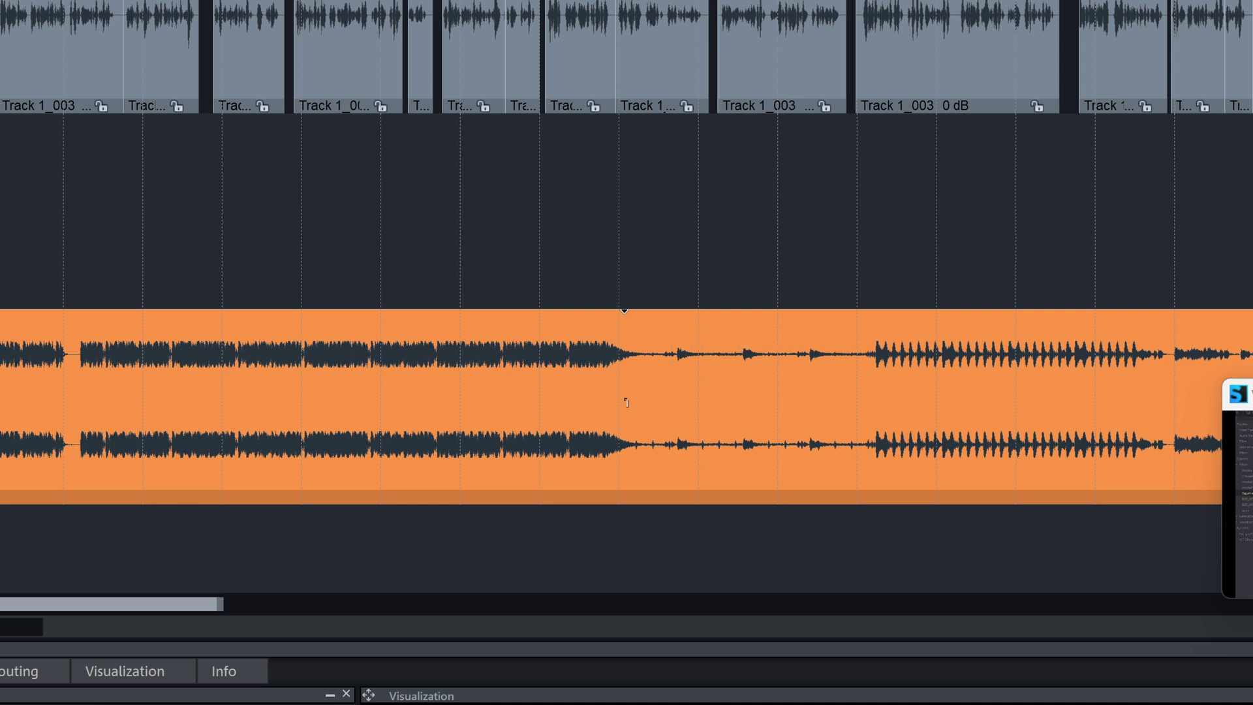
{"action": "left_click_drag", "start_coordinate": [624, 312], "coordinate": [624, 310]}
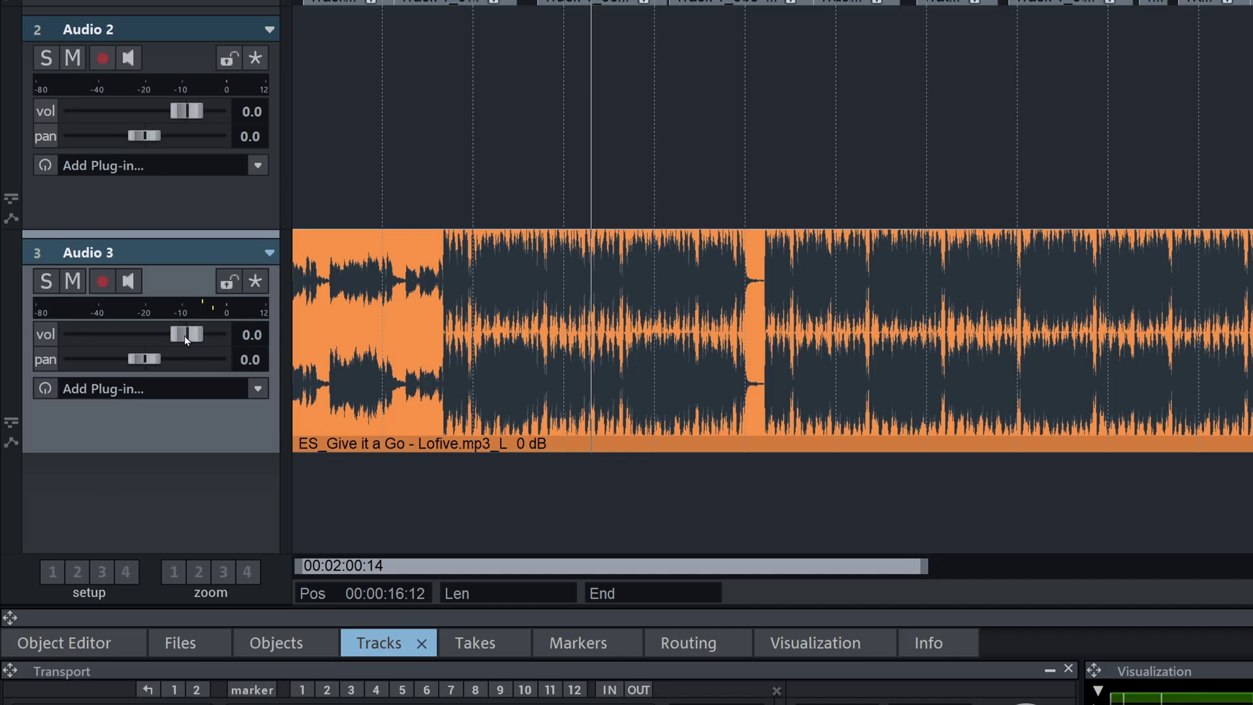
Rename Audio 3 to 'Music Main' and lower its track volume to about -12.1 dB.
{"action": "double_click", "coordinate": [103, 252]}
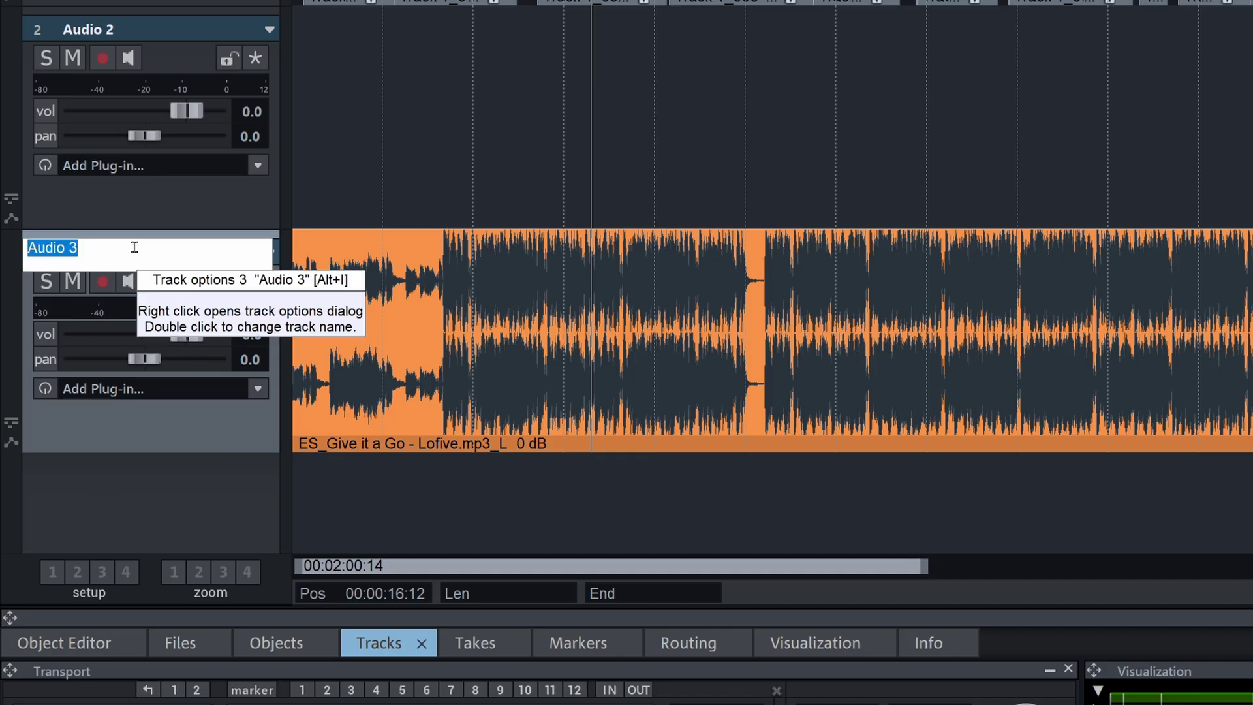
{"action": "type", "text": "Mus"}
{"action": "type", "text": "ic Main"}
{"action": "key", "text": "Return"}
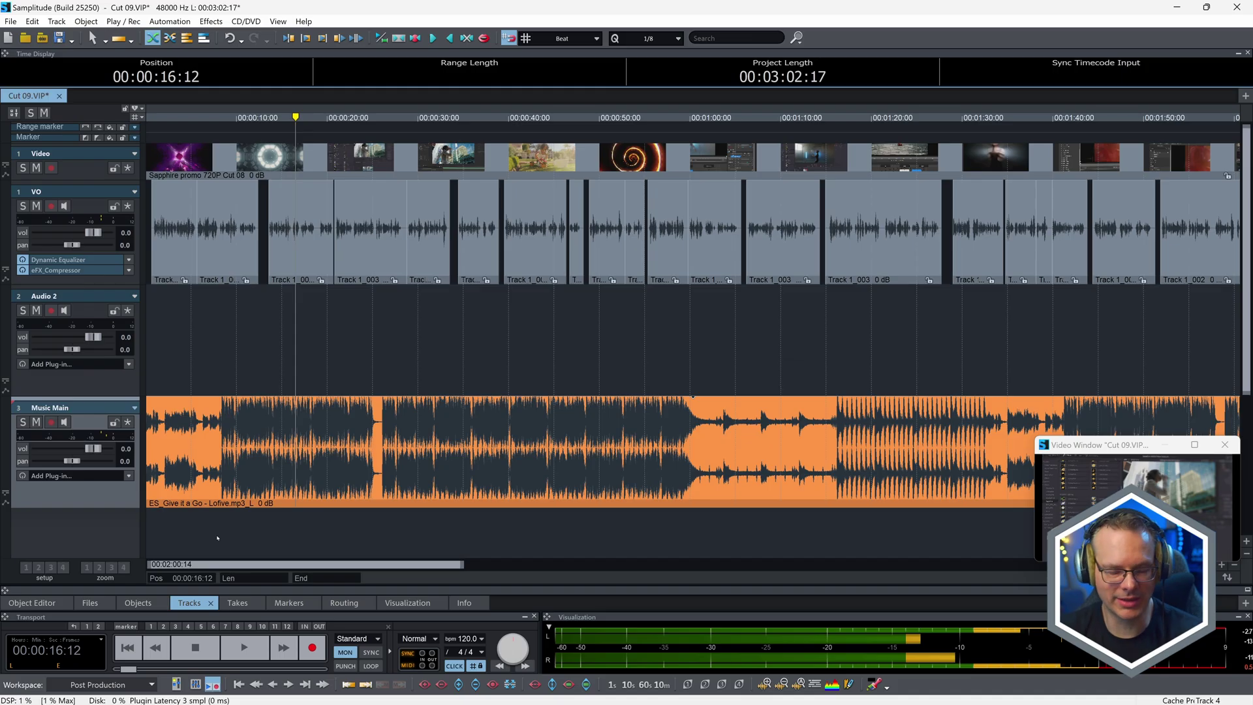
{"action": "left_click", "coordinate": [244, 647]}
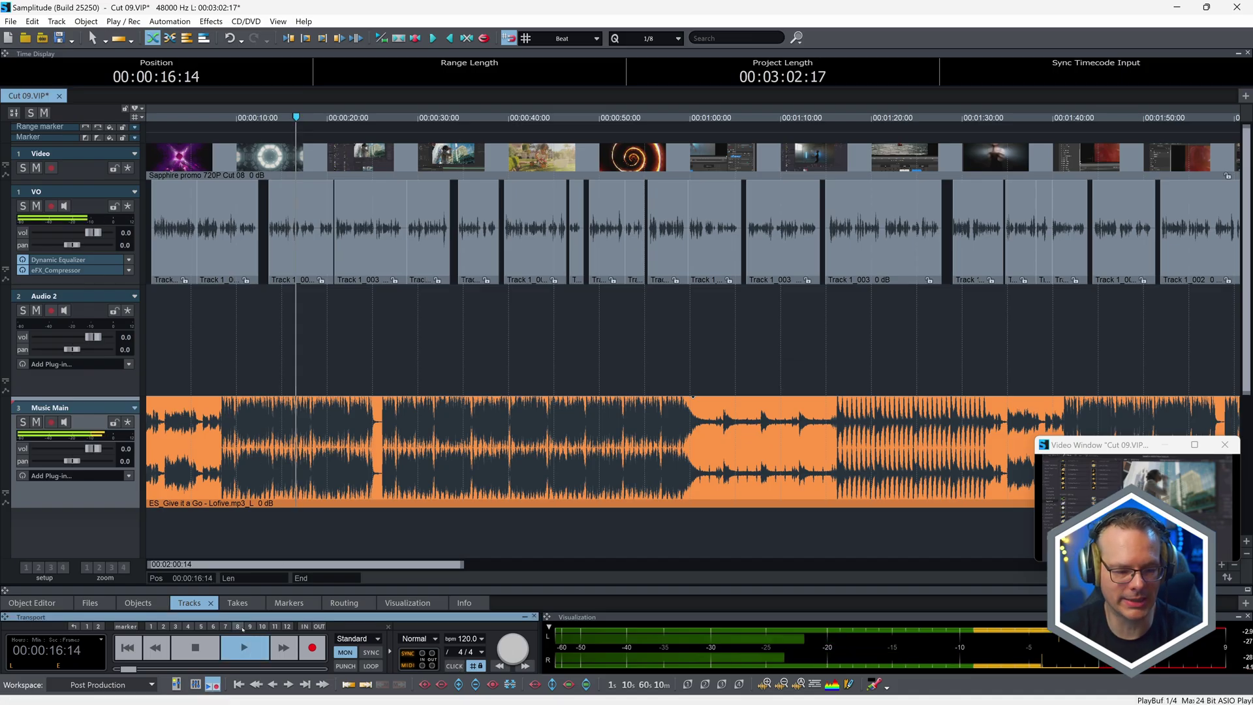
{"action": "left_click_drag", "start_coordinate": [93, 448], "coordinate": [78, 448]}
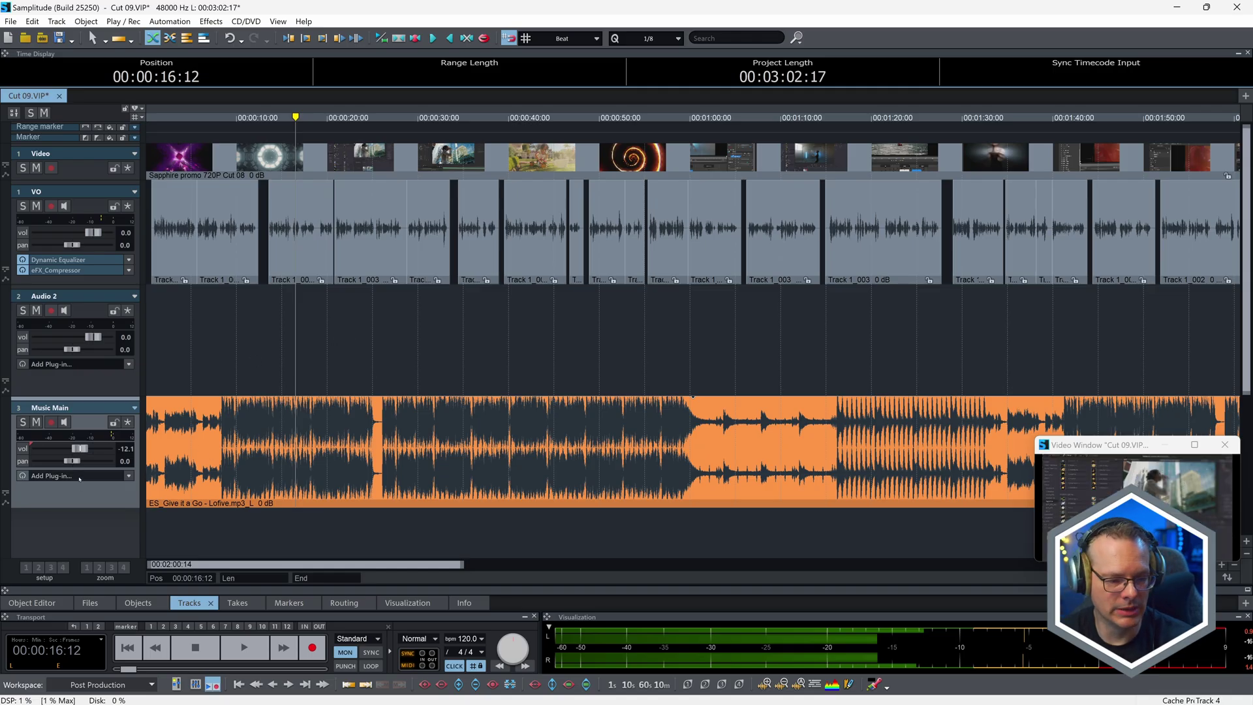
Insert Advanced Dynamics on Music Main via a 'dyn' search and move its window top-left.
{"action": "left_click", "coordinate": [69, 477]}
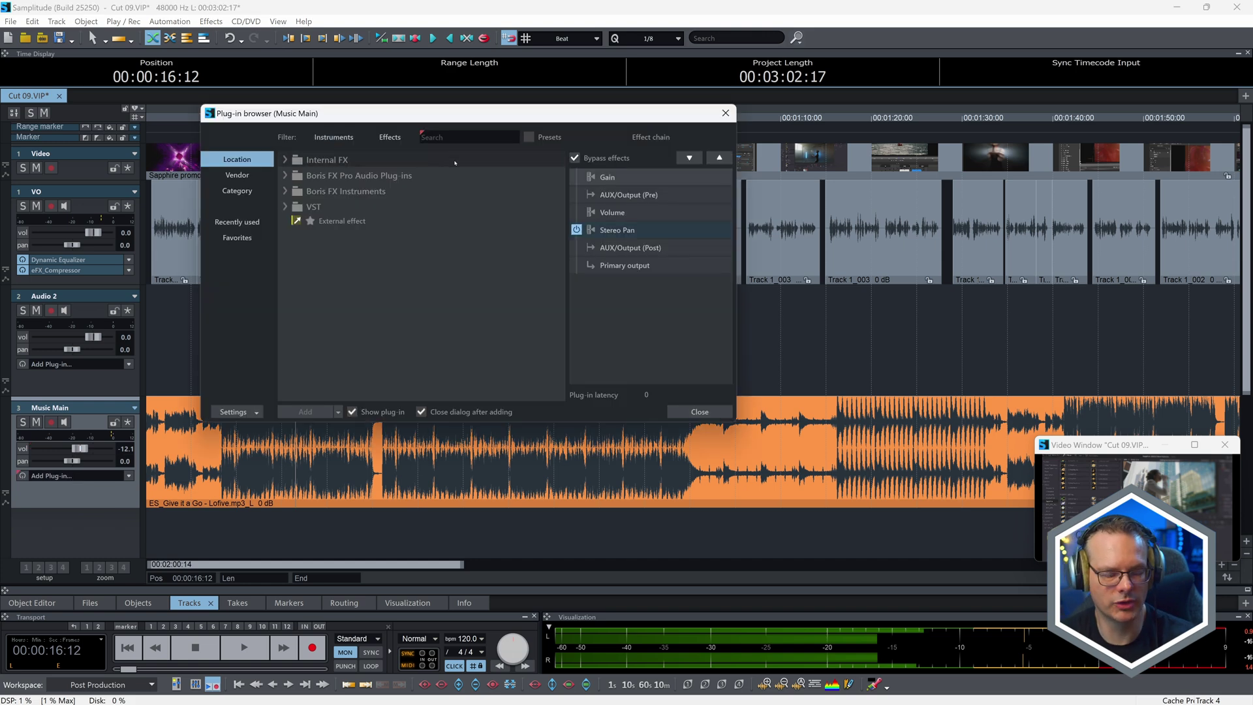
{"action": "type", "text": "dyn"}
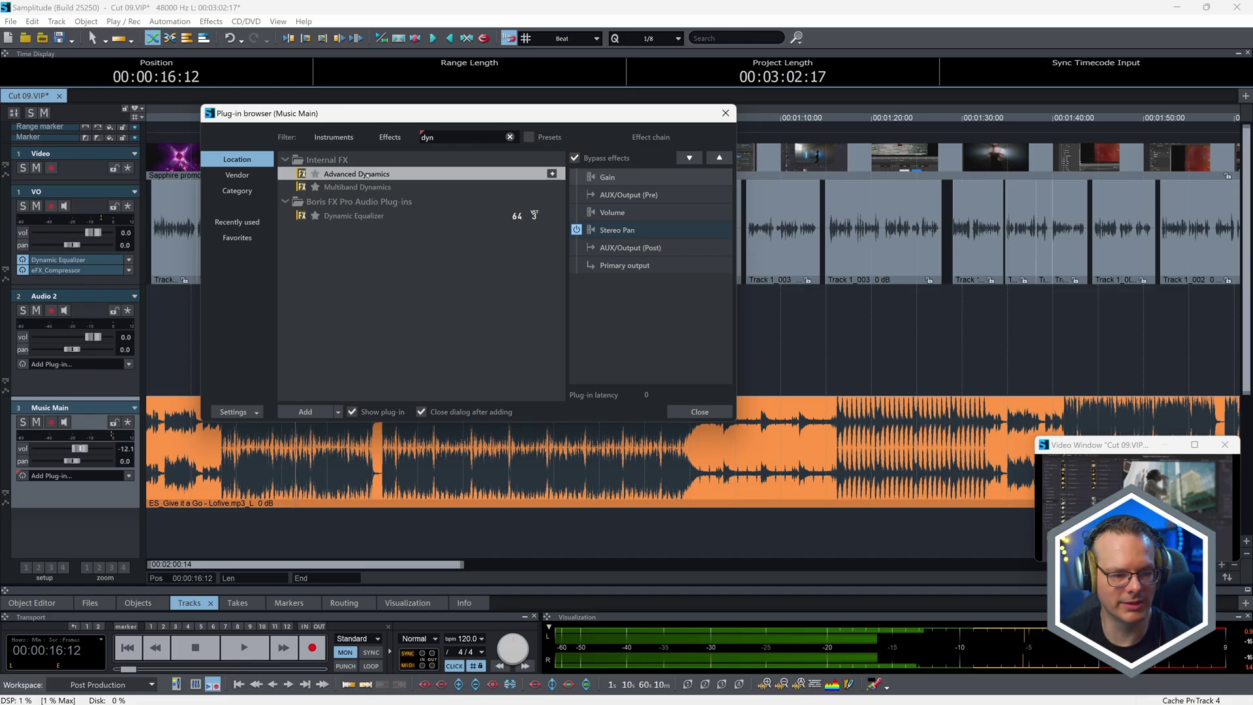
{"action": "double_click", "coordinate": [357, 173]}
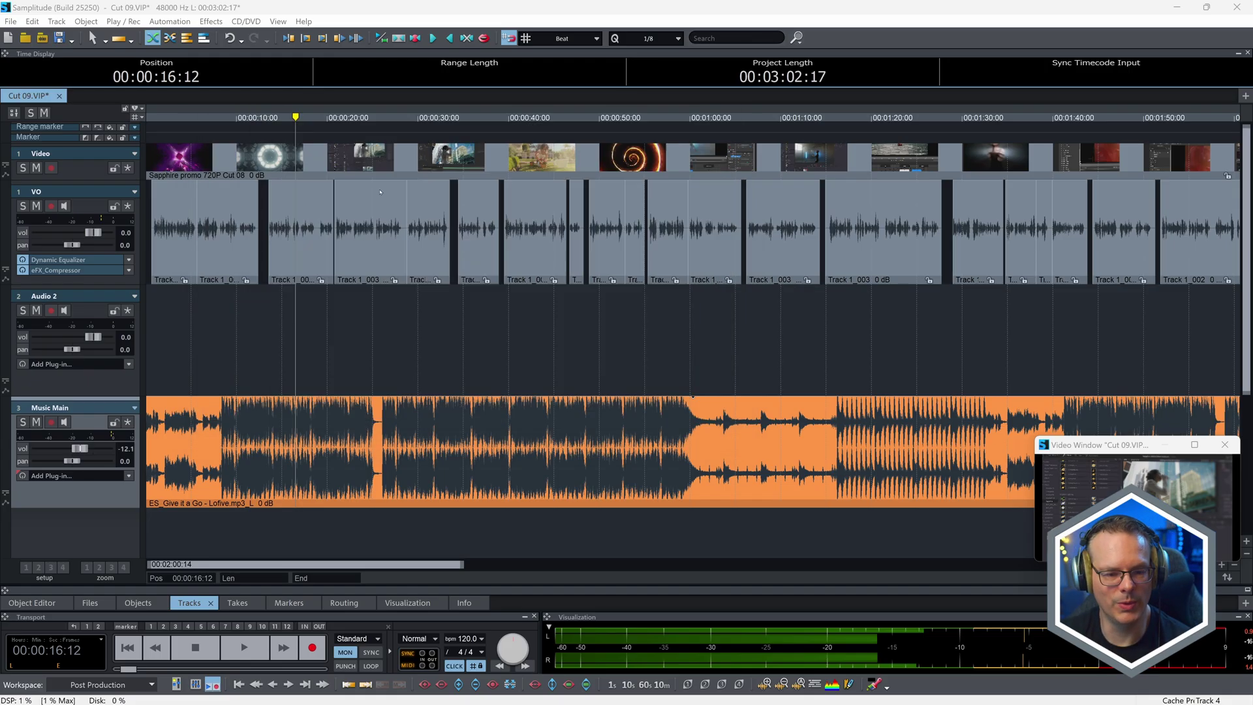
{"action": "mouse_move", "coordinate": [599, 293]}
{"action": "left_mouse_down"}
{"action": "mouse_move", "coordinate": [350, 127]}
{"action": "mouse_move", "coordinate": [345, 86]}
{"action": "left_mouse_up"}
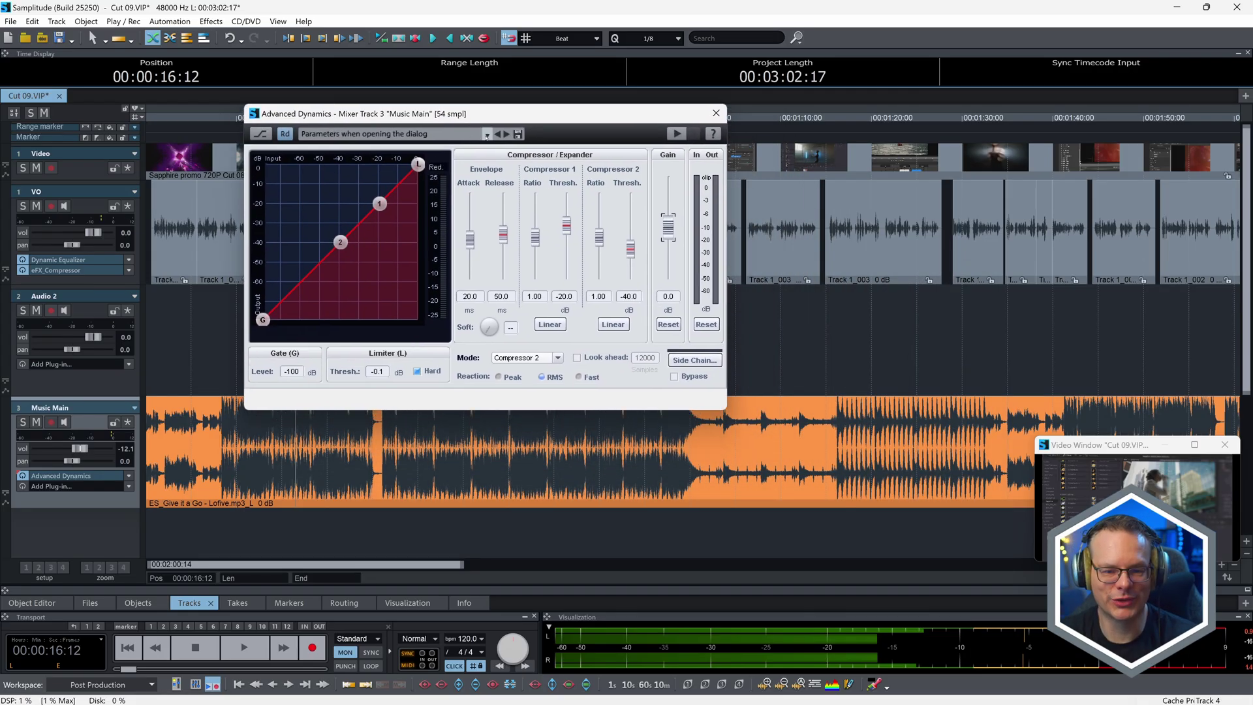
Load the '[4] Limit to -10 dB' preset and lower Limiter Thresh. to -16.7 dB.
{"action": "left_click", "coordinate": [486, 135]}
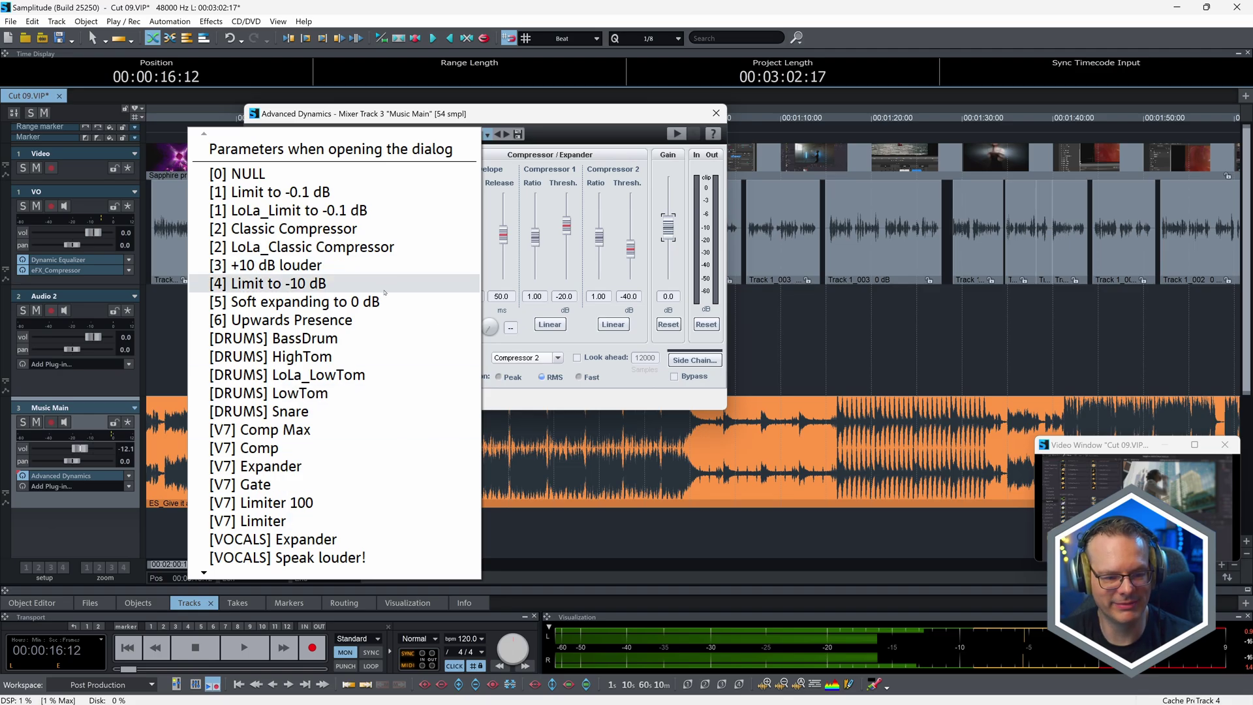
{"action": "left_click", "coordinate": [385, 289]}
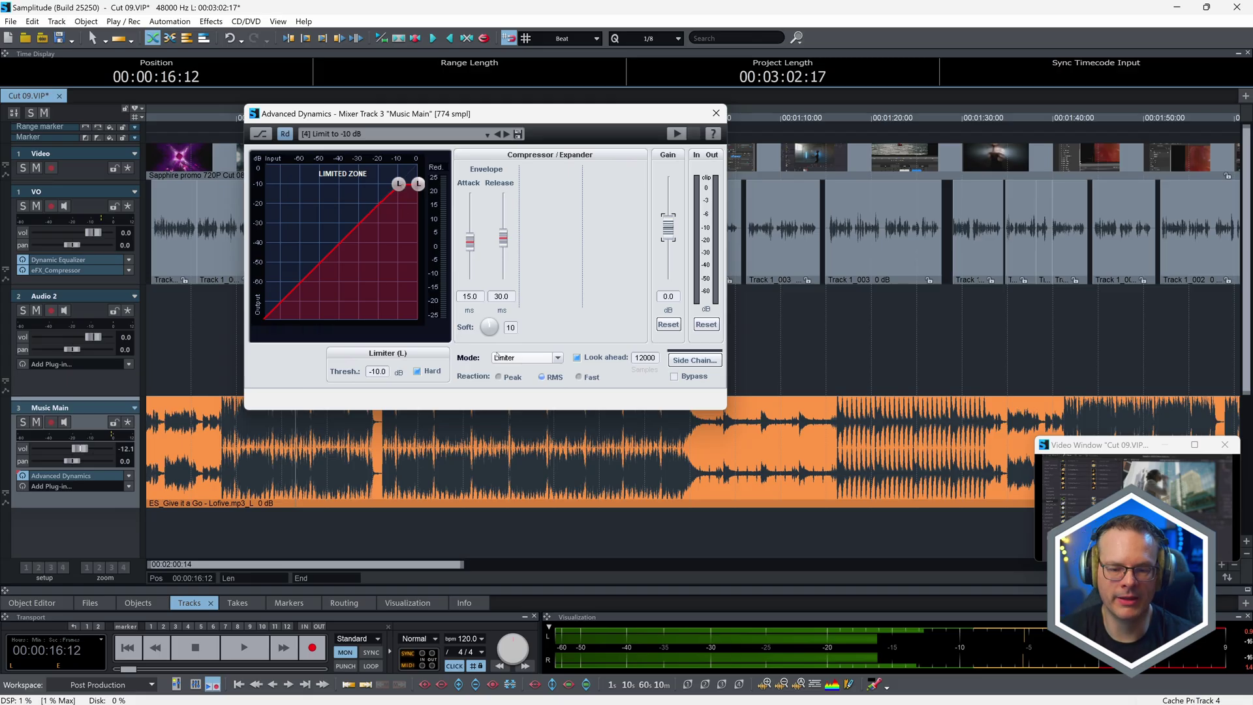
{"action": "left_click_drag", "start_coordinate": [377, 371], "coordinate": [416, 379]}
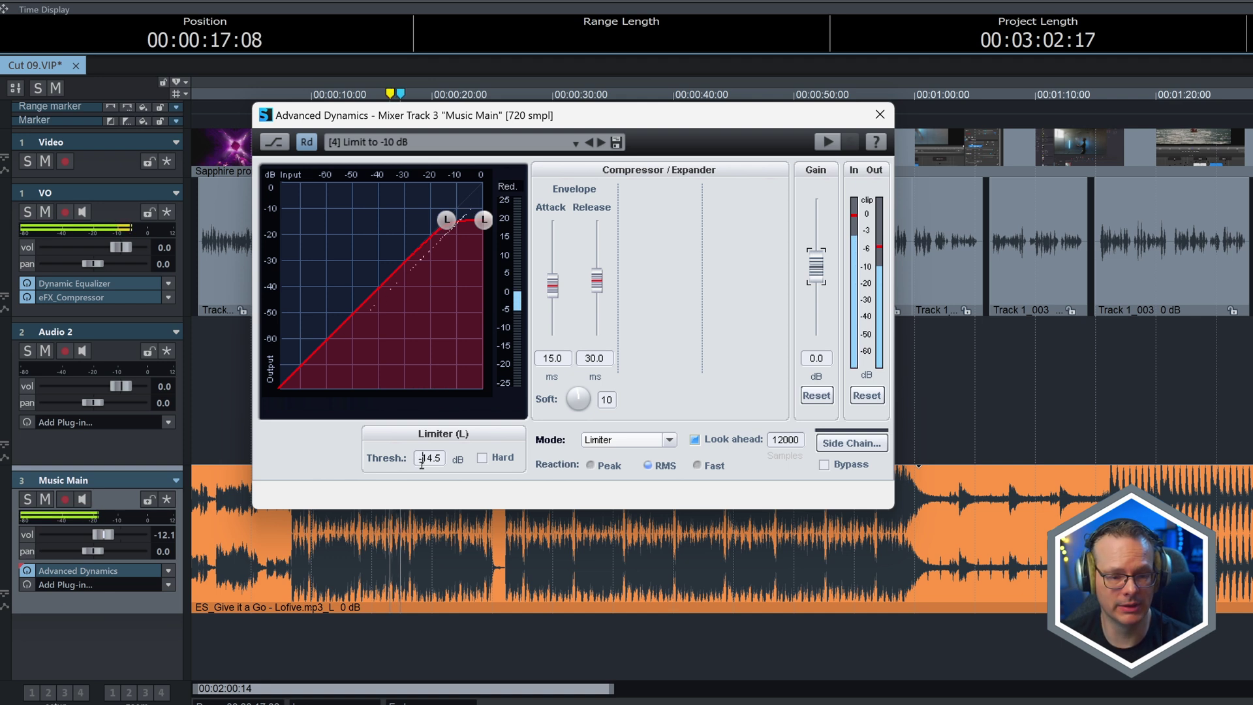
{"action": "left_click_drag", "start_coordinate": [418, 459], "coordinate": [385, 654]}
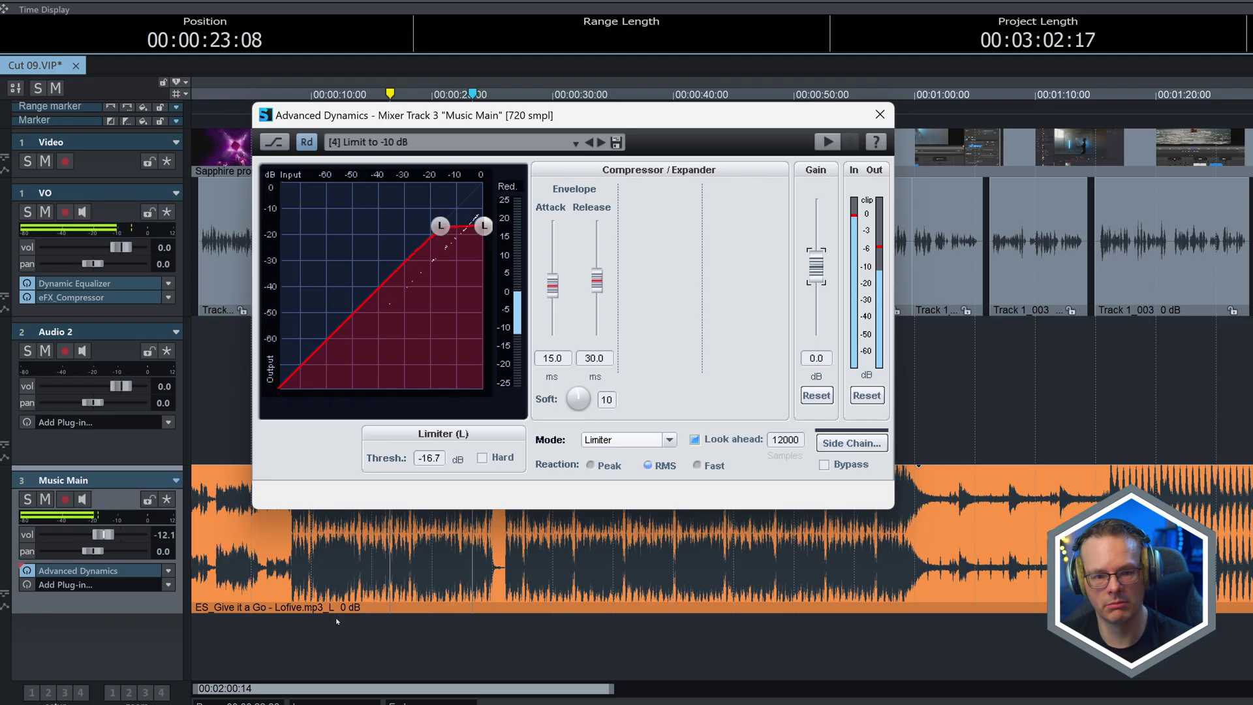
{"action": "key", "text": "space"}
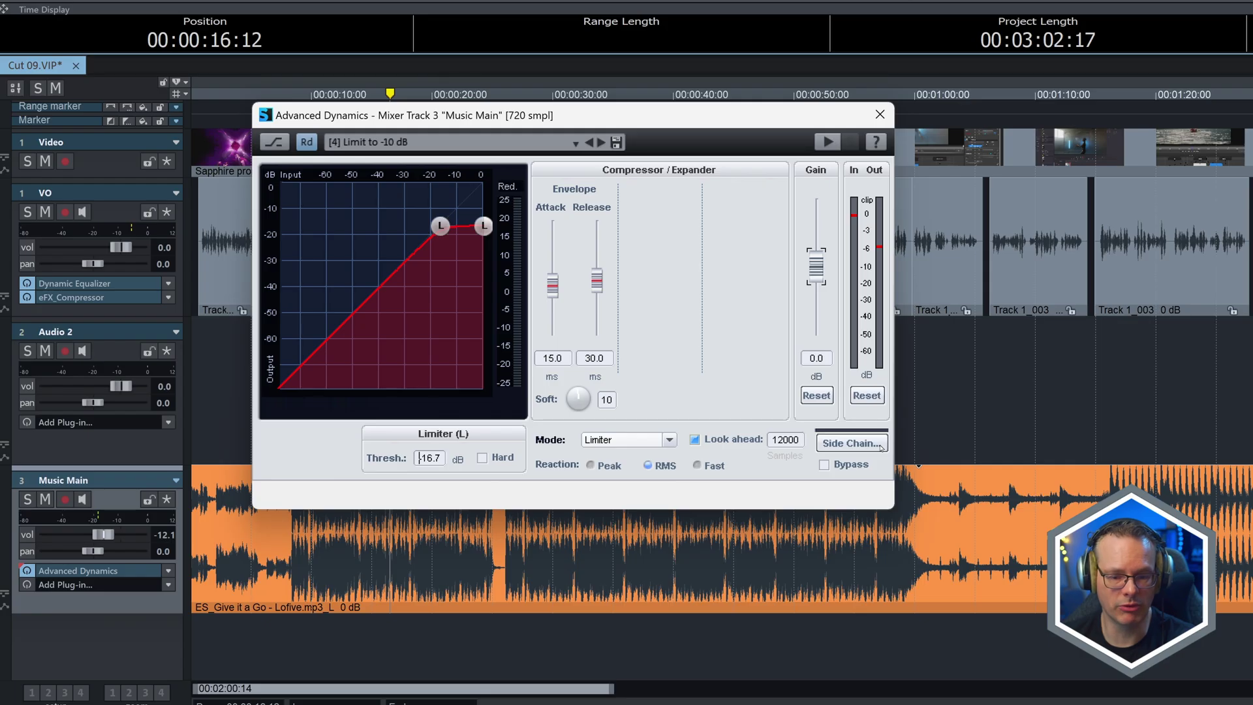
Enable Side Chain In on the music limiter with Track 1 'VO' as the source.
{"action": "left_click", "coordinate": [881, 448]}
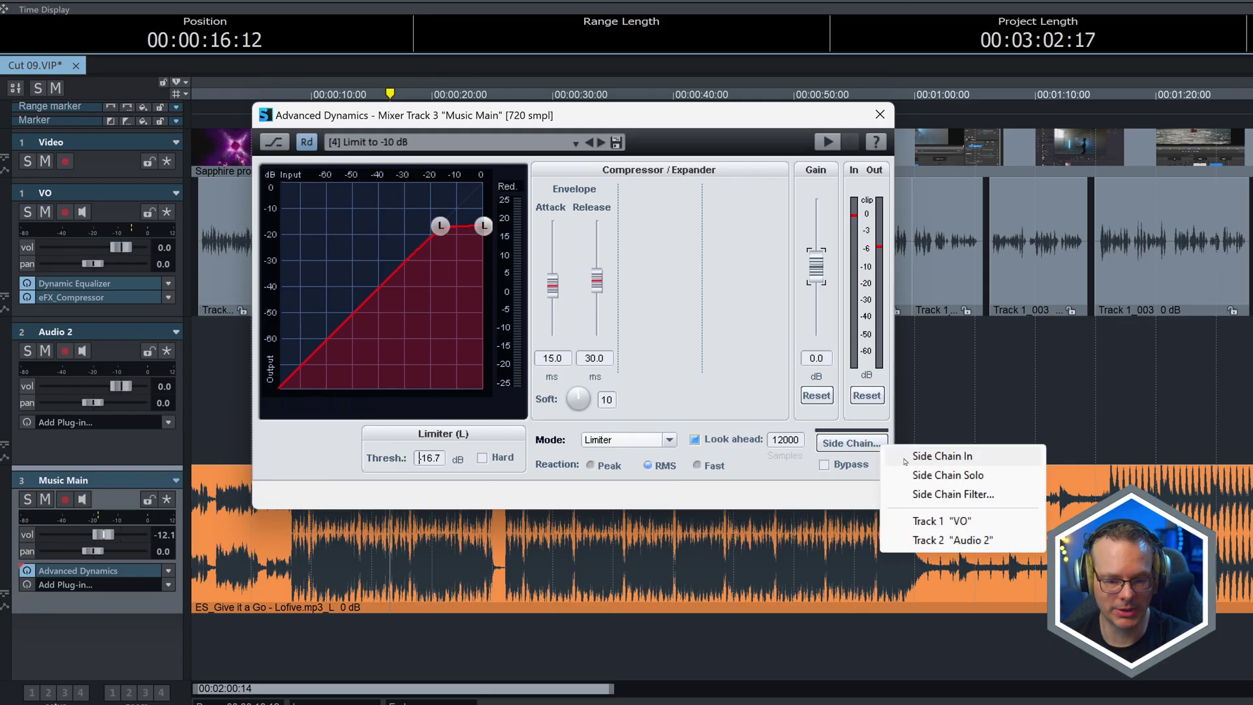
{"action": "left_click", "coordinate": [1015, 462]}
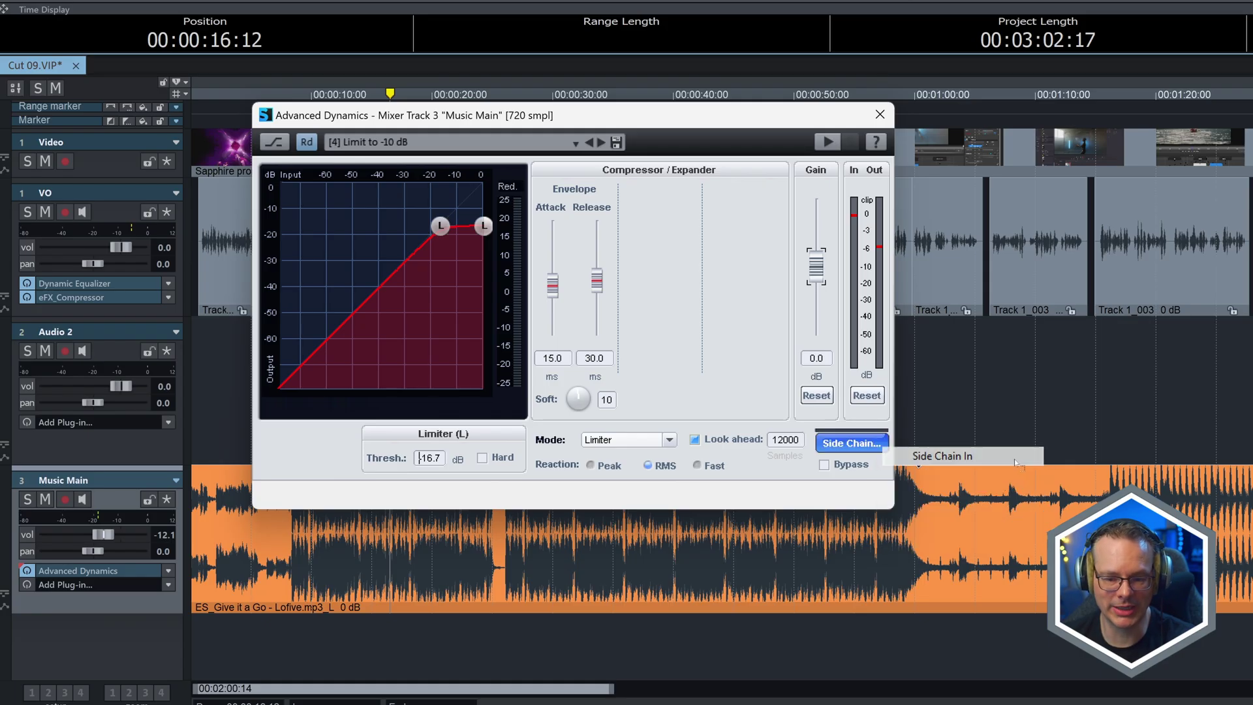
{"action": "left_click", "coordinate": [866, 443]}
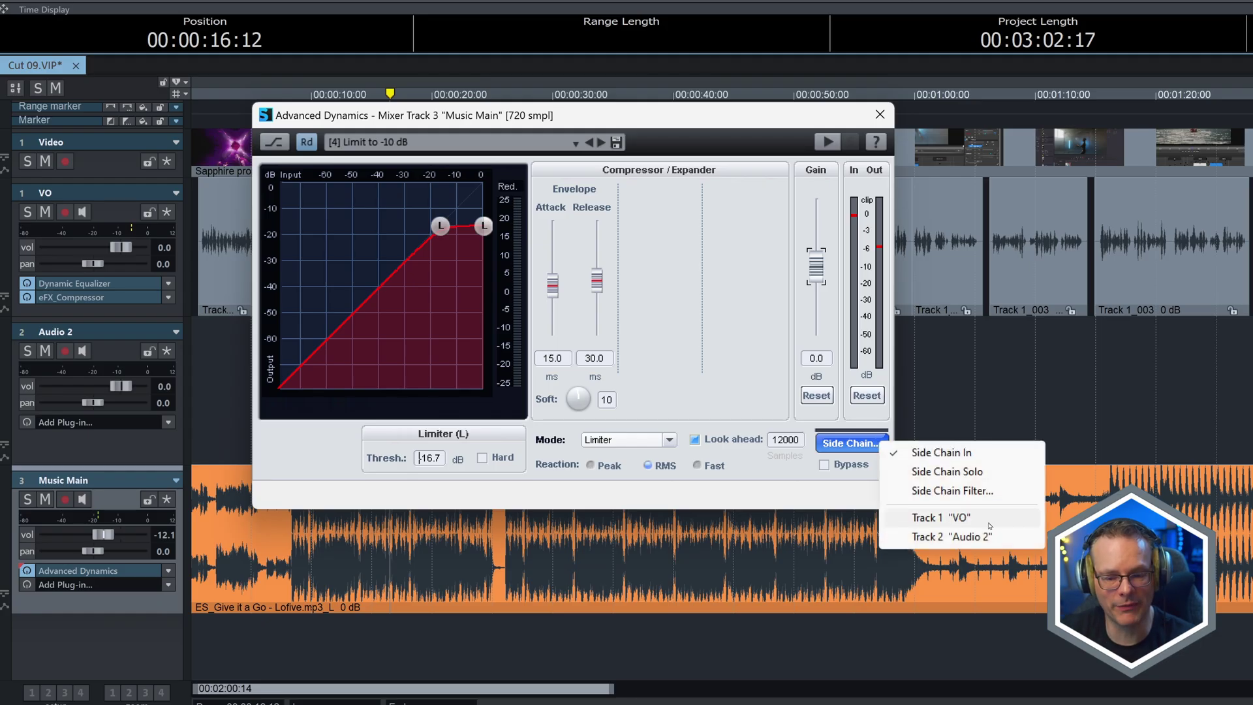
{"action": "left_click", "coordinate": [989, 524]}
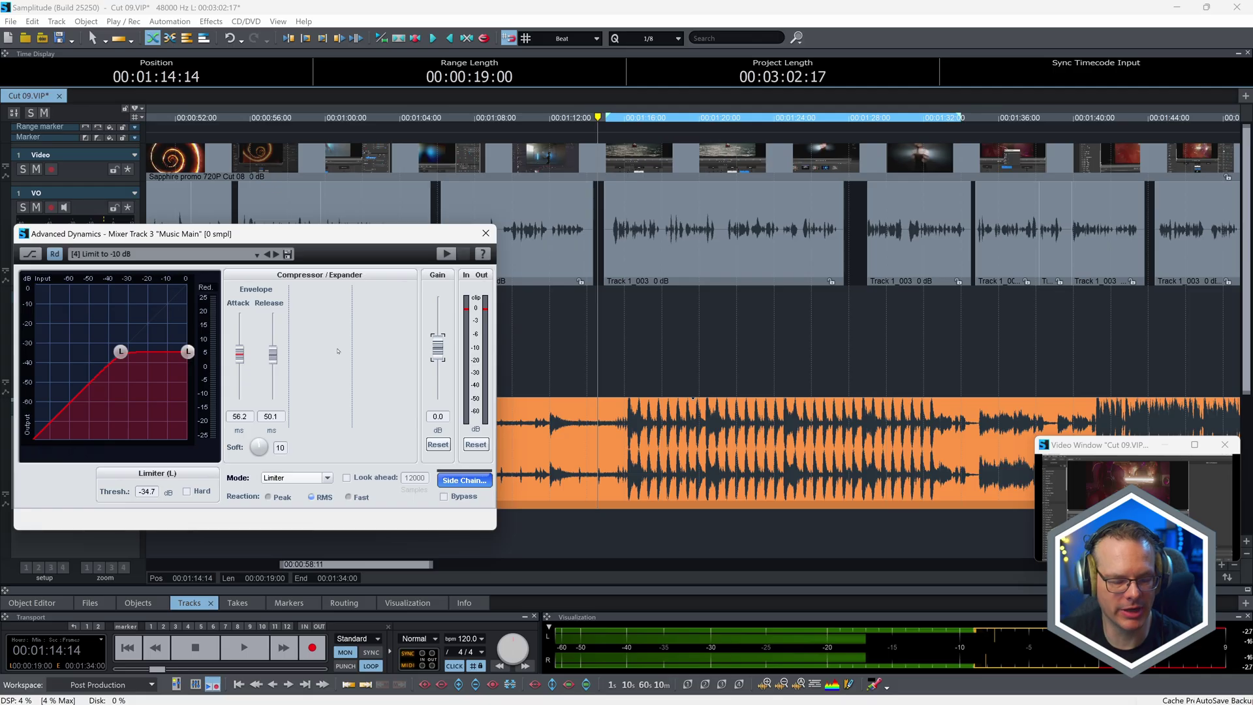
Play the project and lengthen the limiter attack to about 75.9 ms while listening.
{"action": "key", "text": "space"}
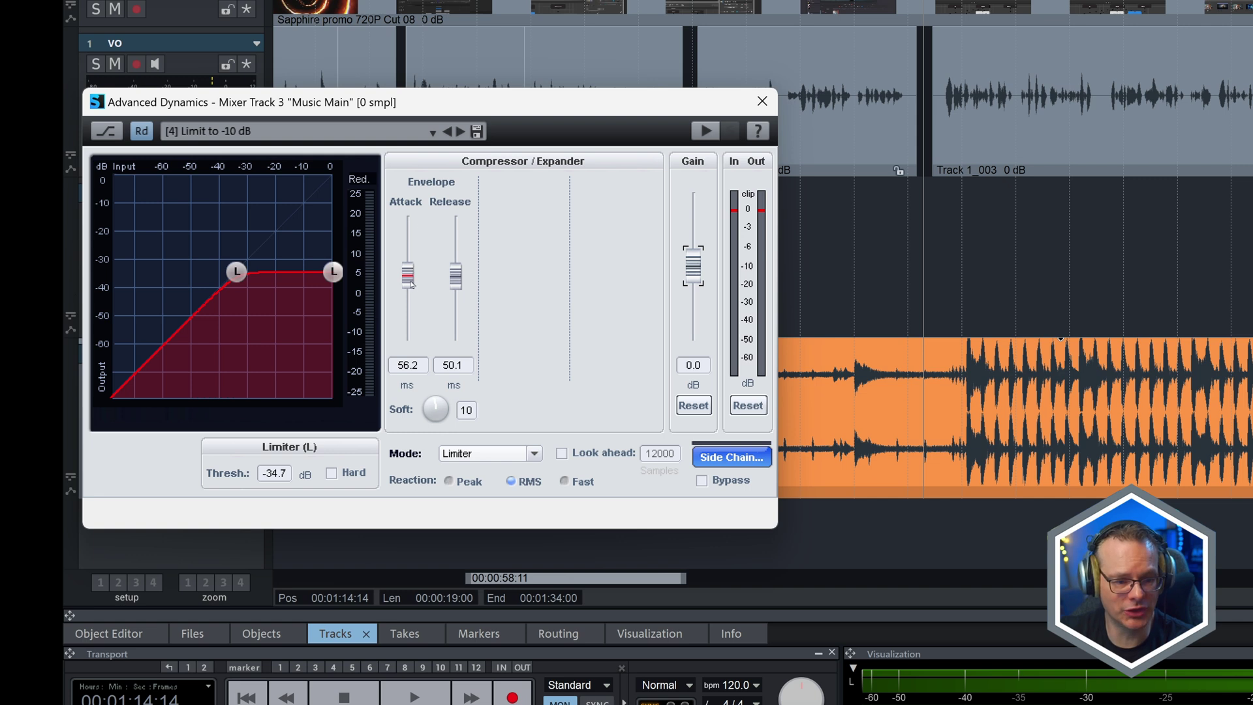
{"action": "left_click_drag", "start_coordinate": [410, 282], "coordinate": [411, 282]}
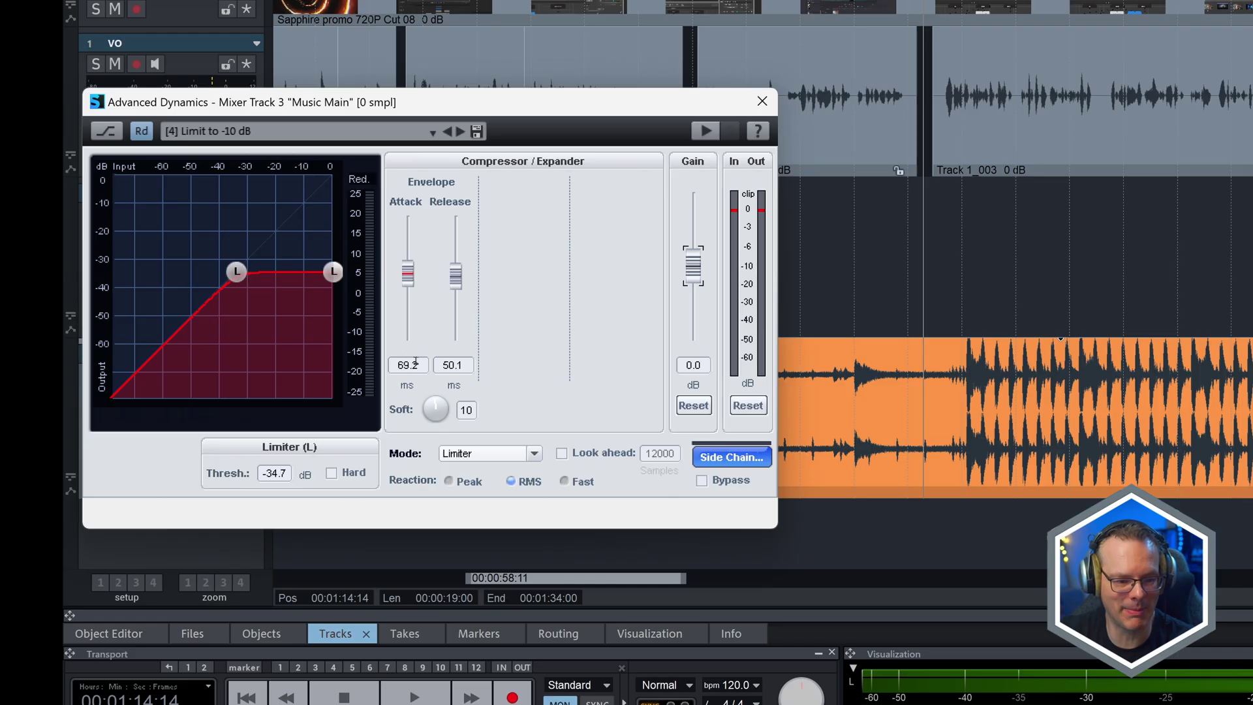
{"action": "left_click_drag", "start_coordinate": [408, 277], "coordinate": [457, 266]}
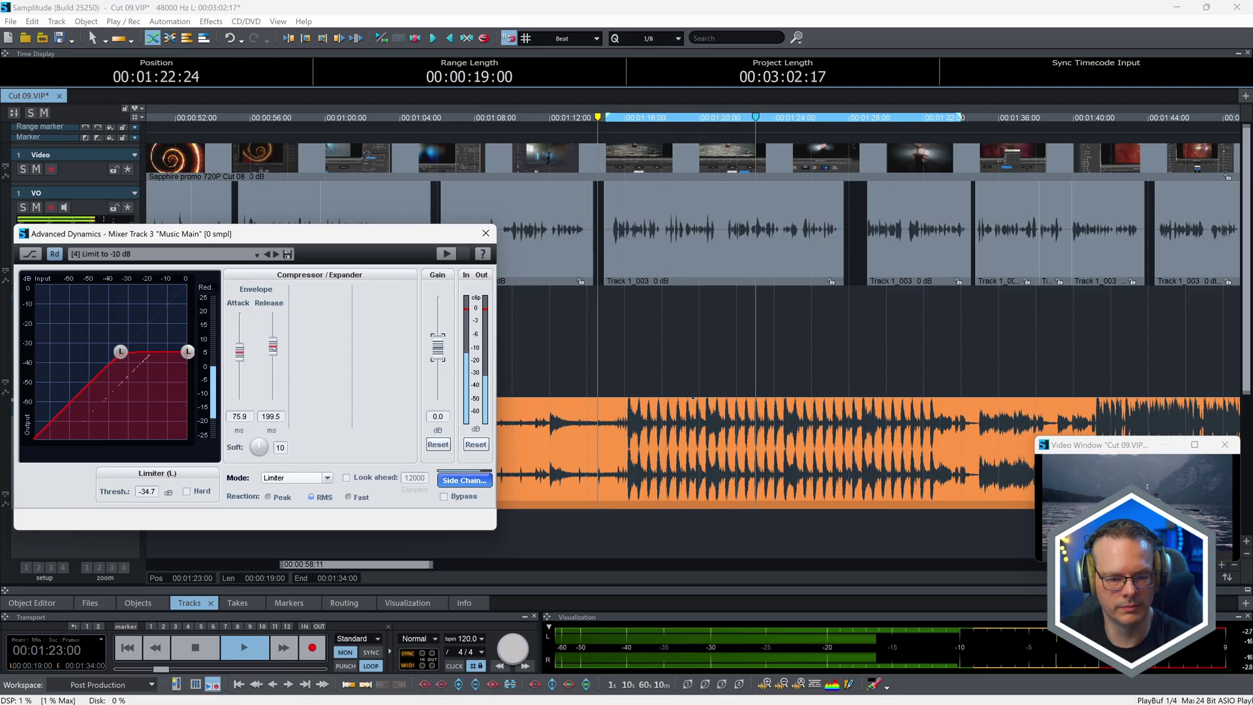
{"action": "scroll", "coordinate": [269, 375], "scroll_direction": "up", "scroll_amount": 5}
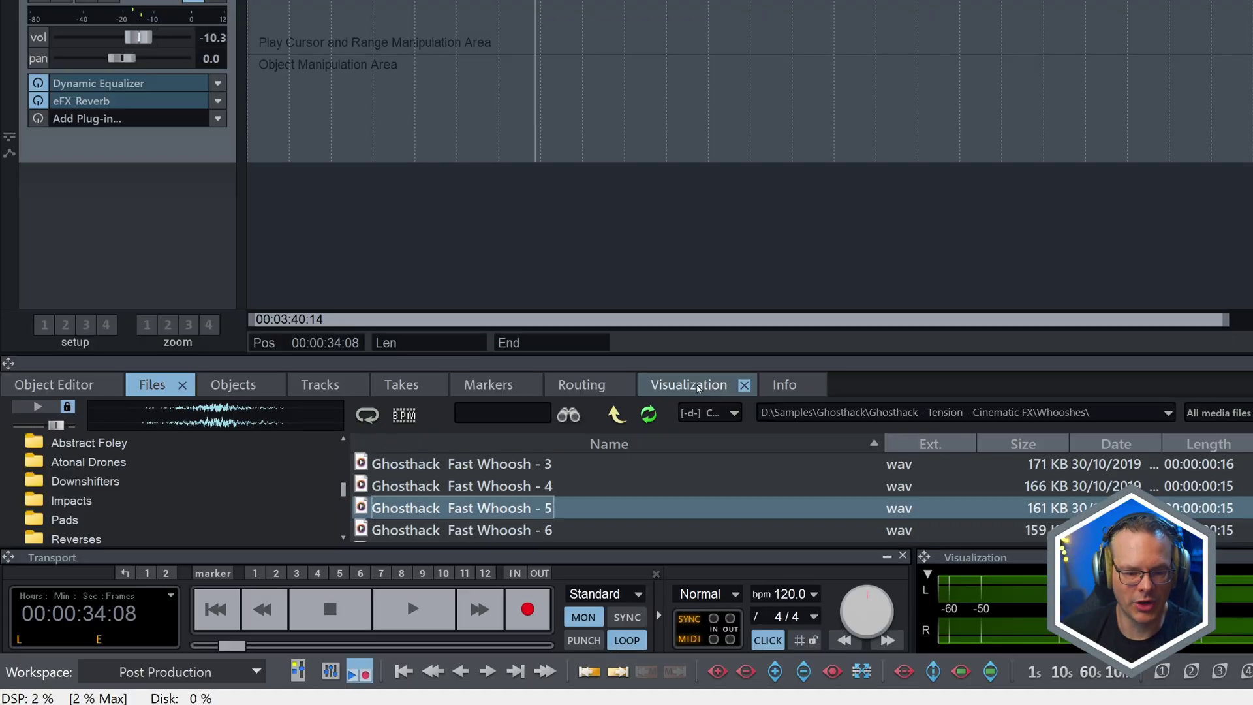
Show the Visualization panel, play briefly, and switch the vectorscope to Loudness meter.
{"action": "left_click", "coordinate": [698, 389]}
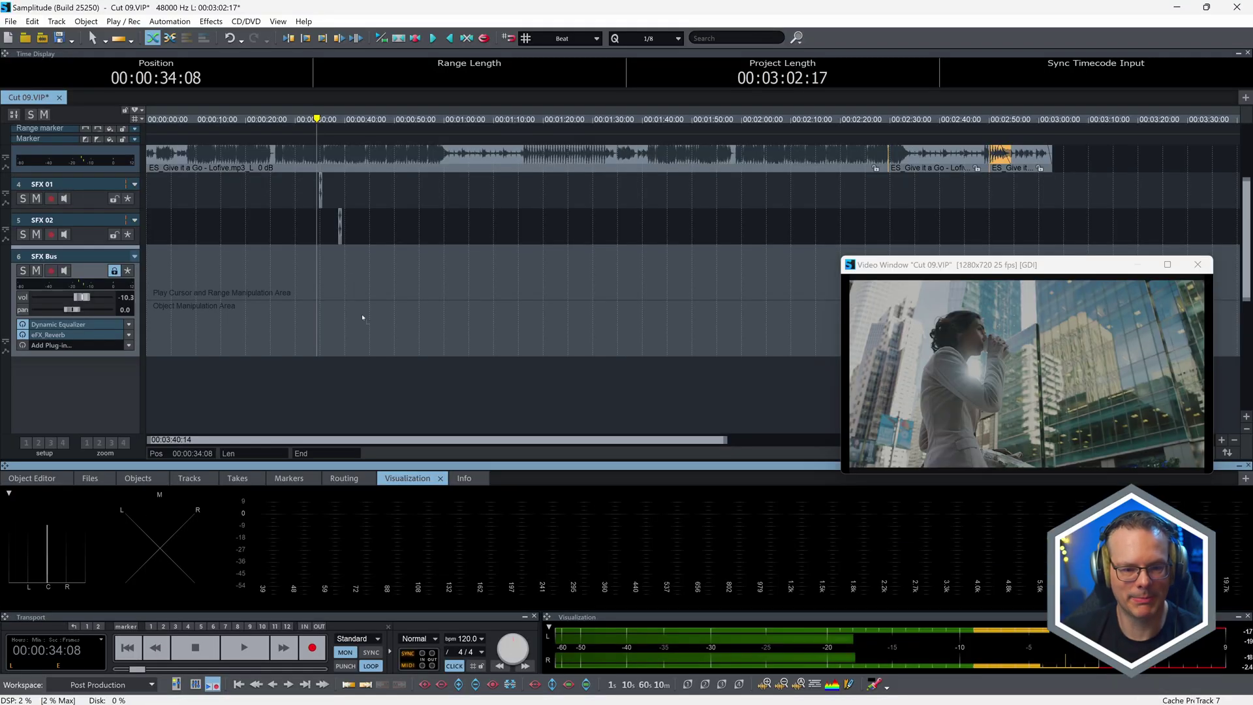
{"action": "key", "text": "space"}
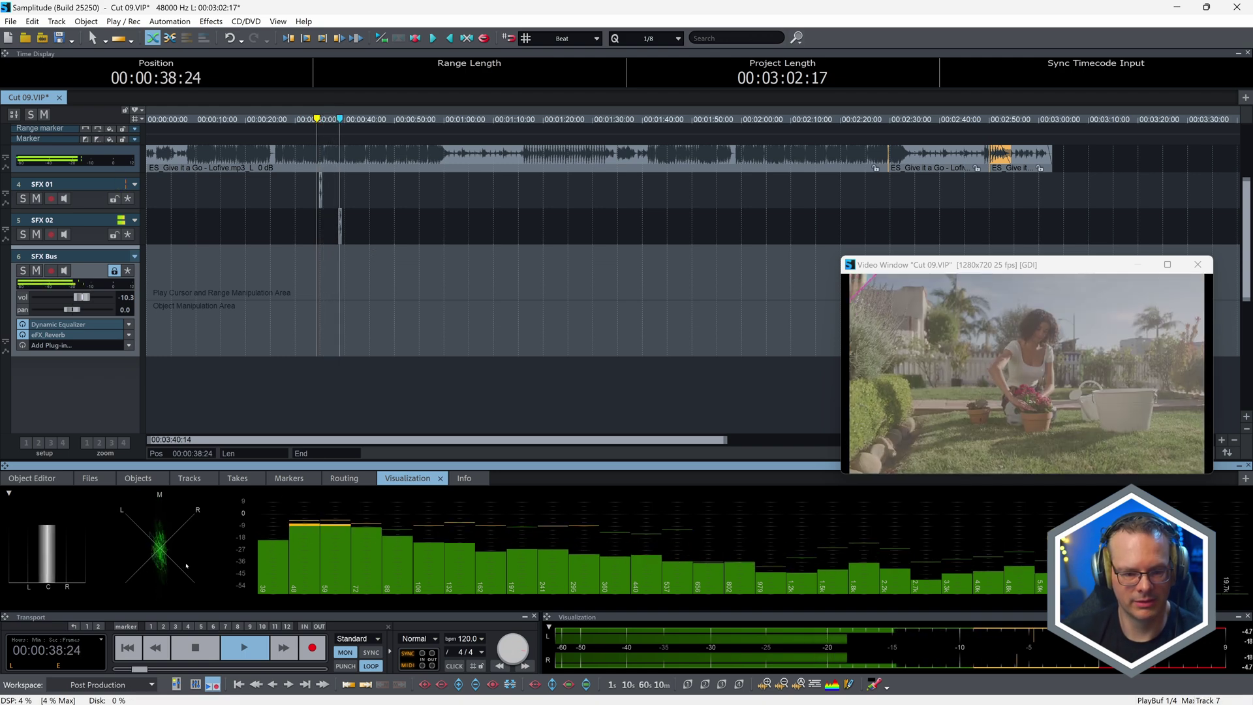
{"action": "key", "text": "space"}
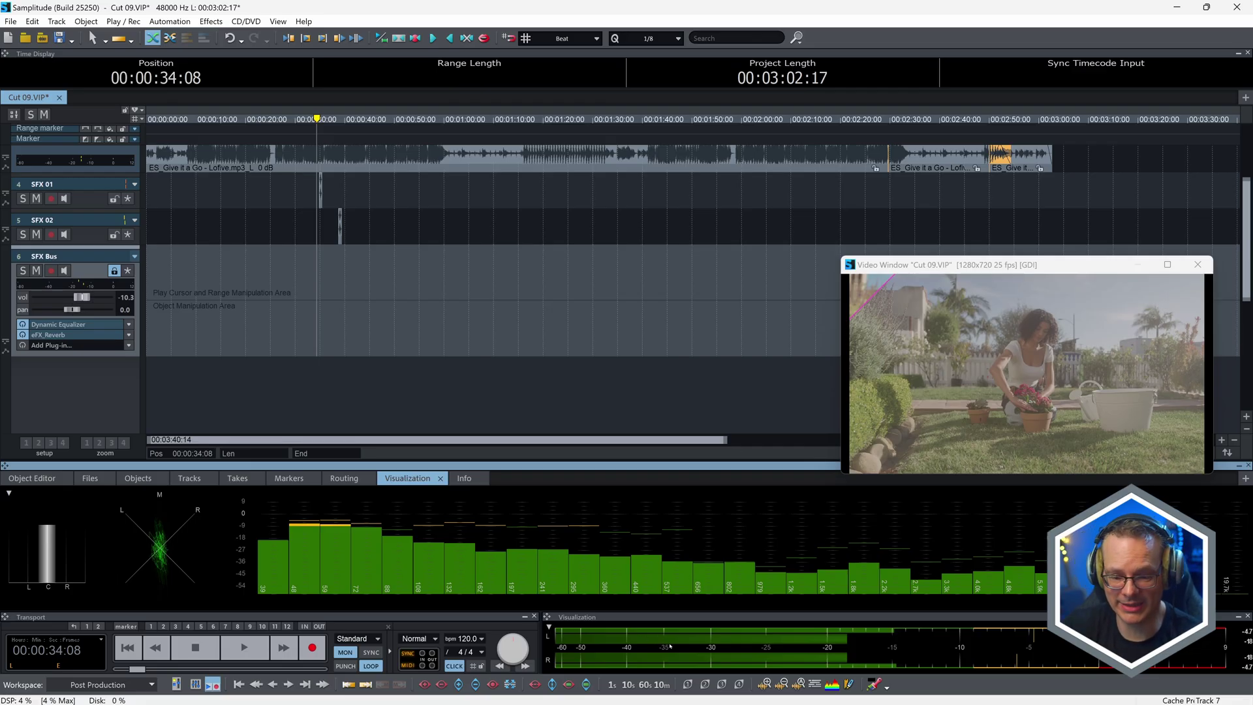
{"action": "right_click", "coordinate": [210, 509]}
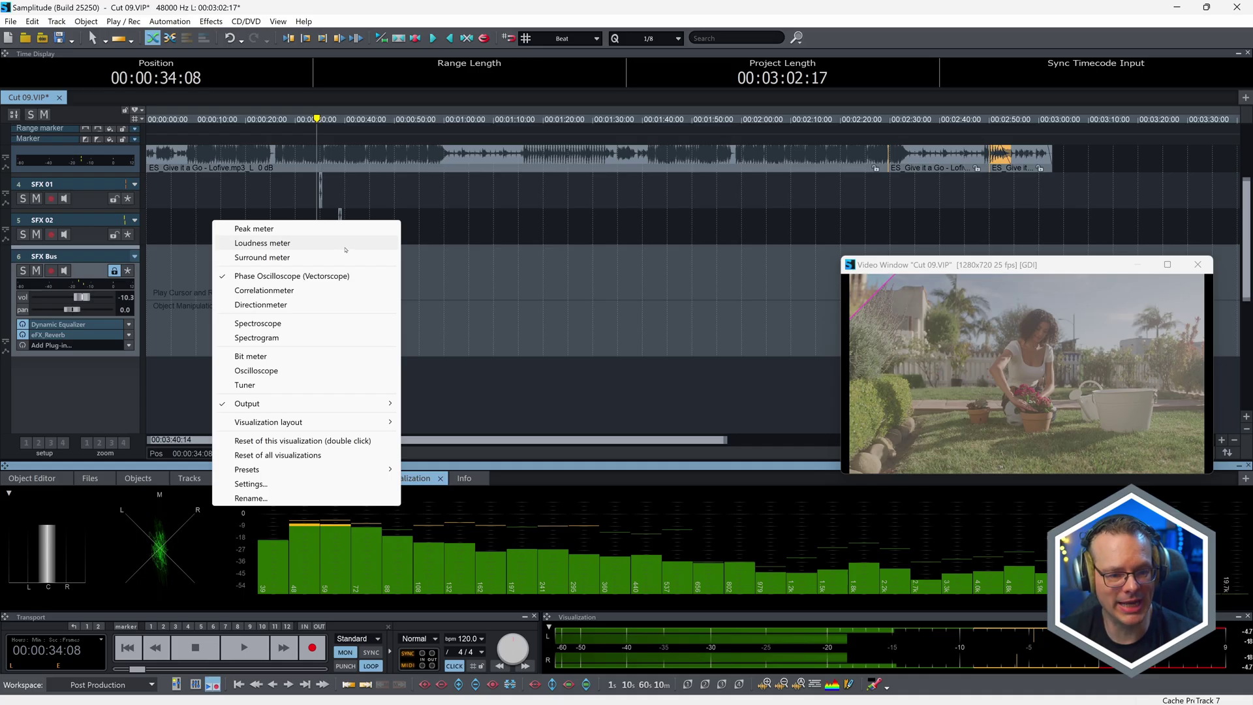
{"action": "left_click", "coordinate": [345, 247]}
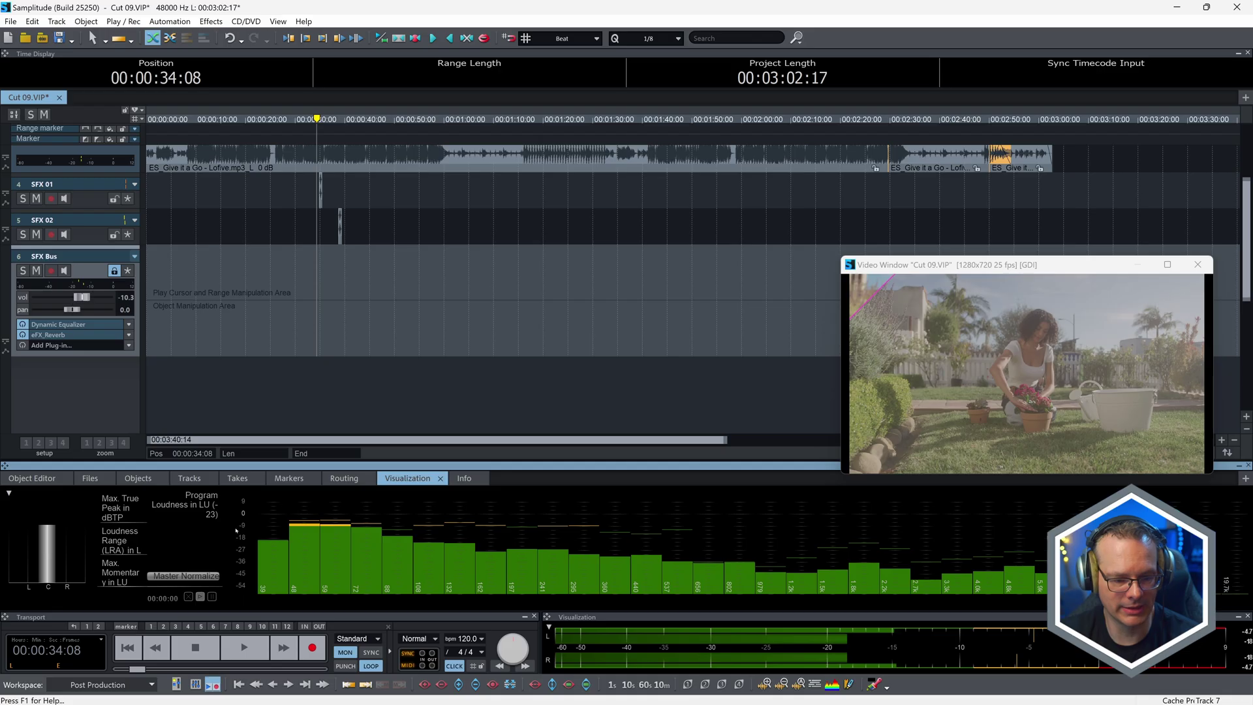
{"action": "right_click", "coordinate": [307, 501]}
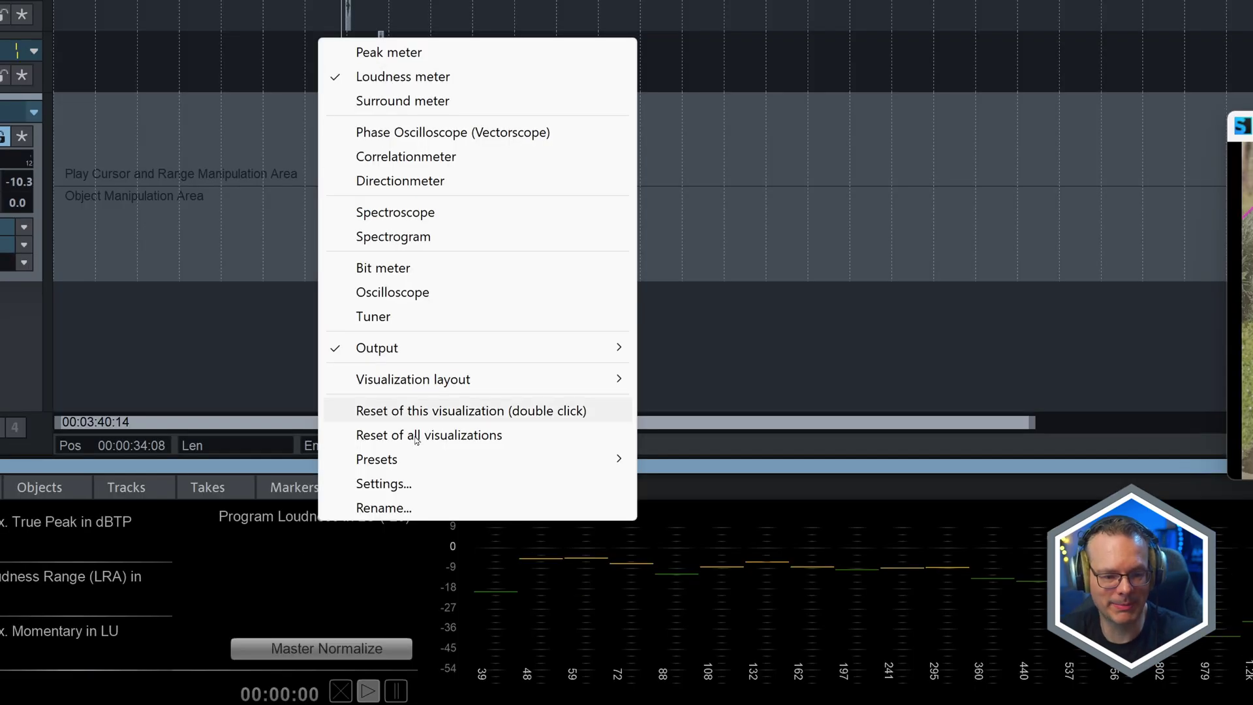
{"action": "left_click", "coordinate": [384, 483]}
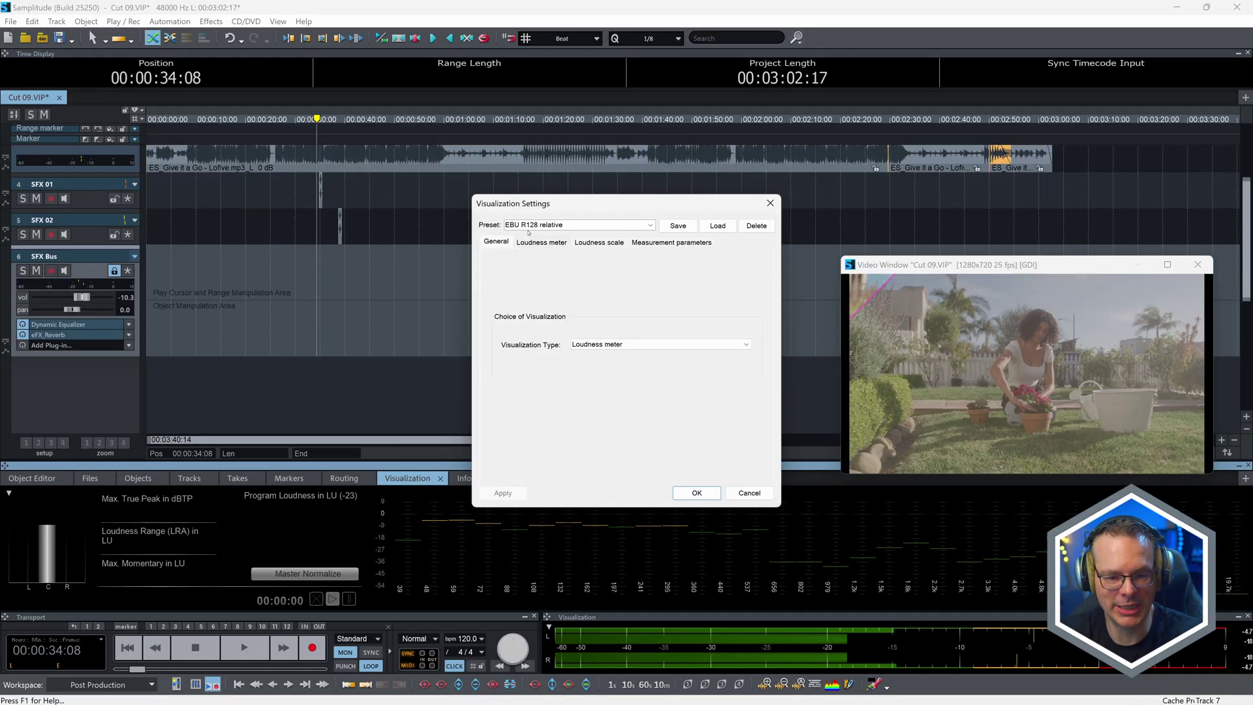
{"action": "left_click", "coordinate": [538, 243]}
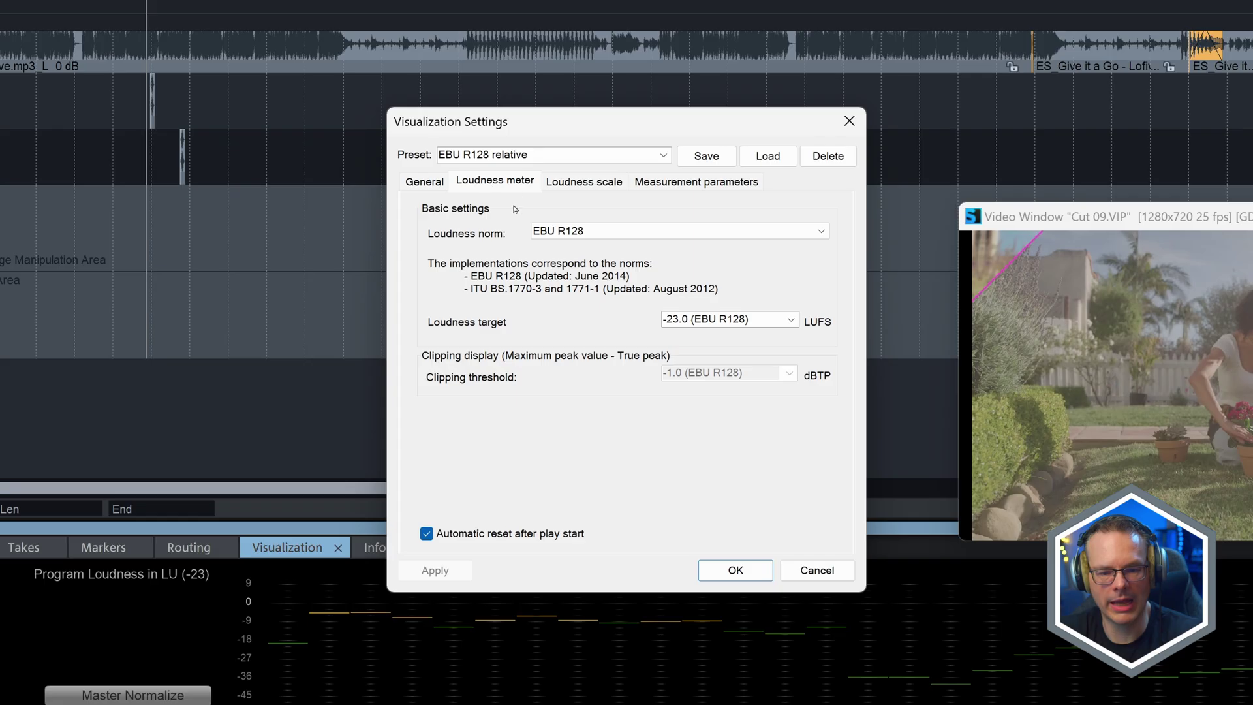
{"action": "left_click", "coordinate": [654, 234]}
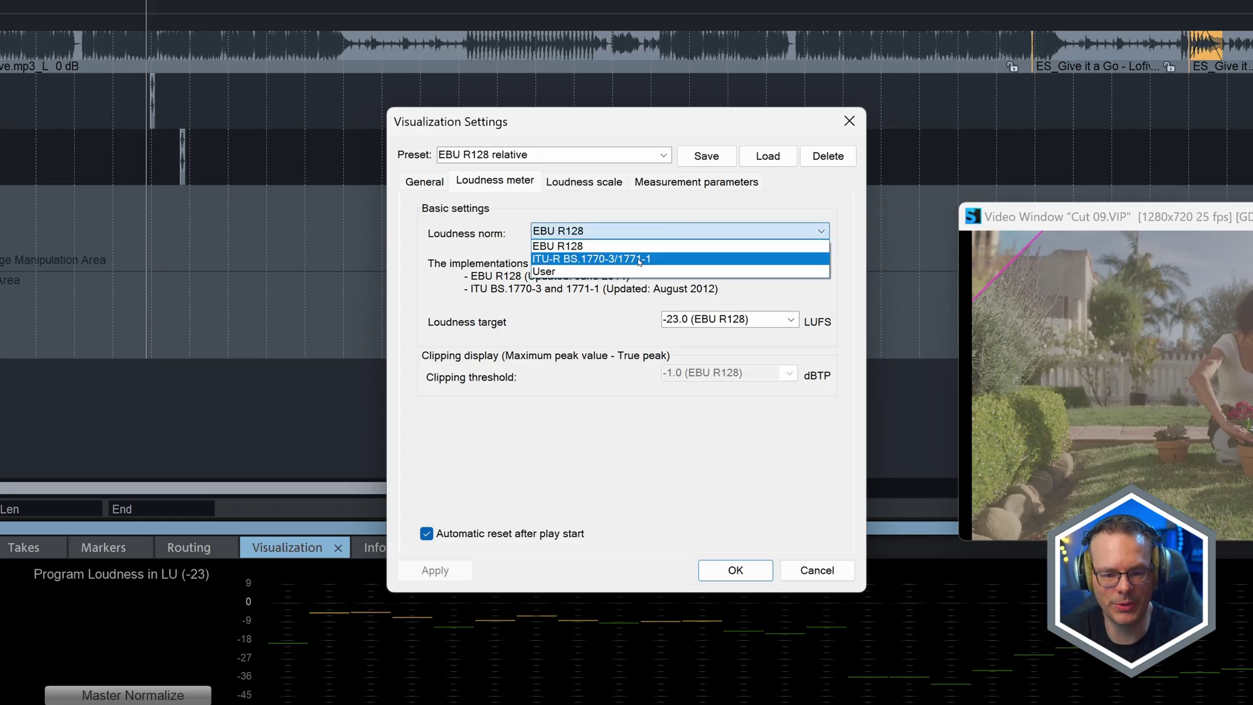
{"action": "left_click", "coordinate": [640, 260]}
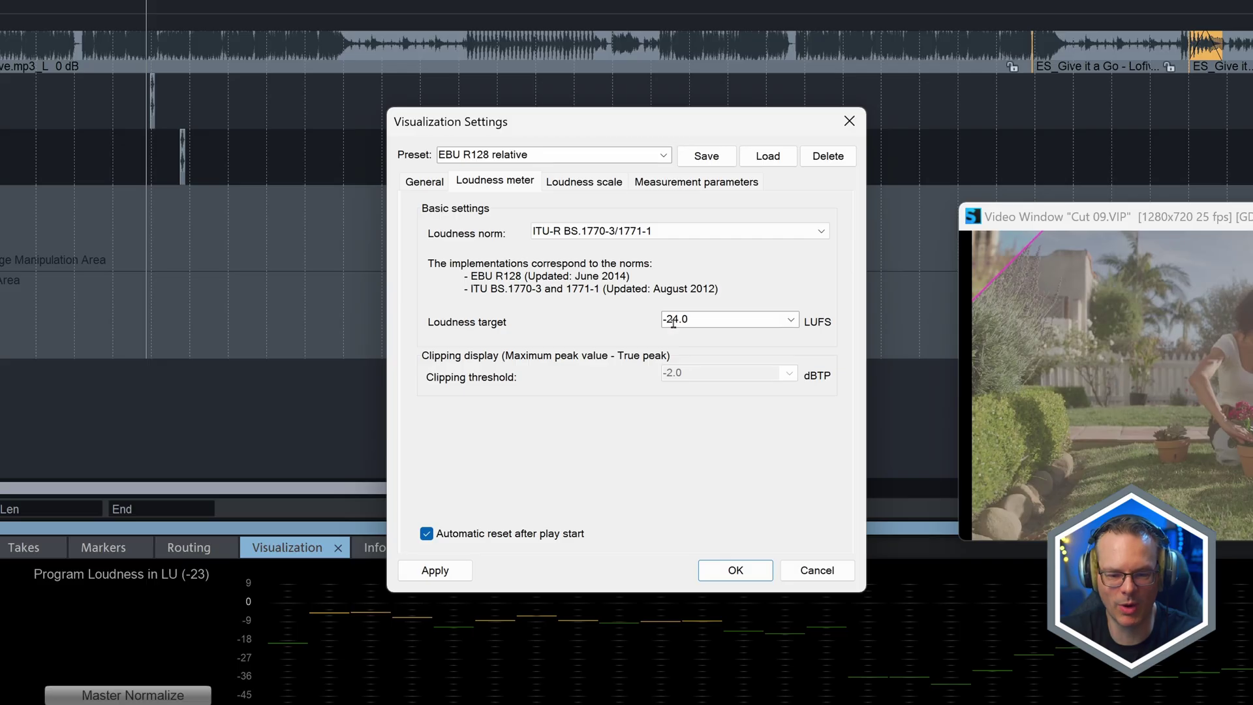
{"action": "double_click", "coordinate": [674, 319]}
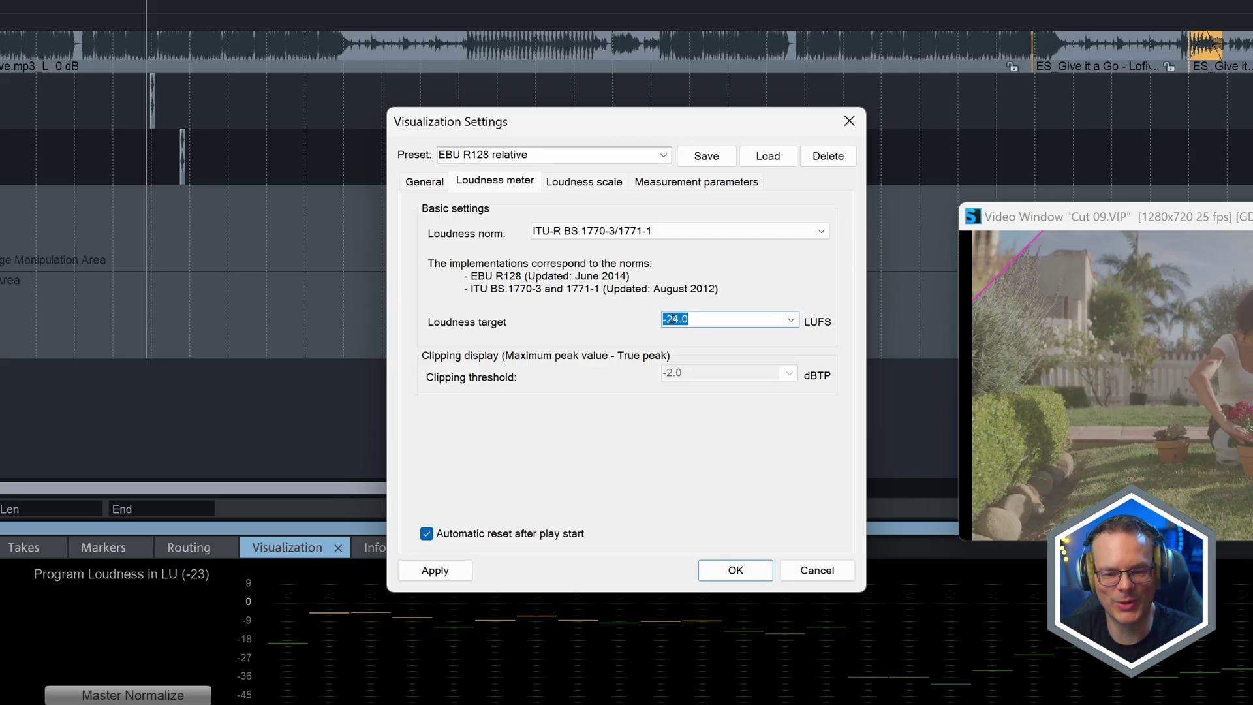
{"action": "type", "text": "-23.0"}
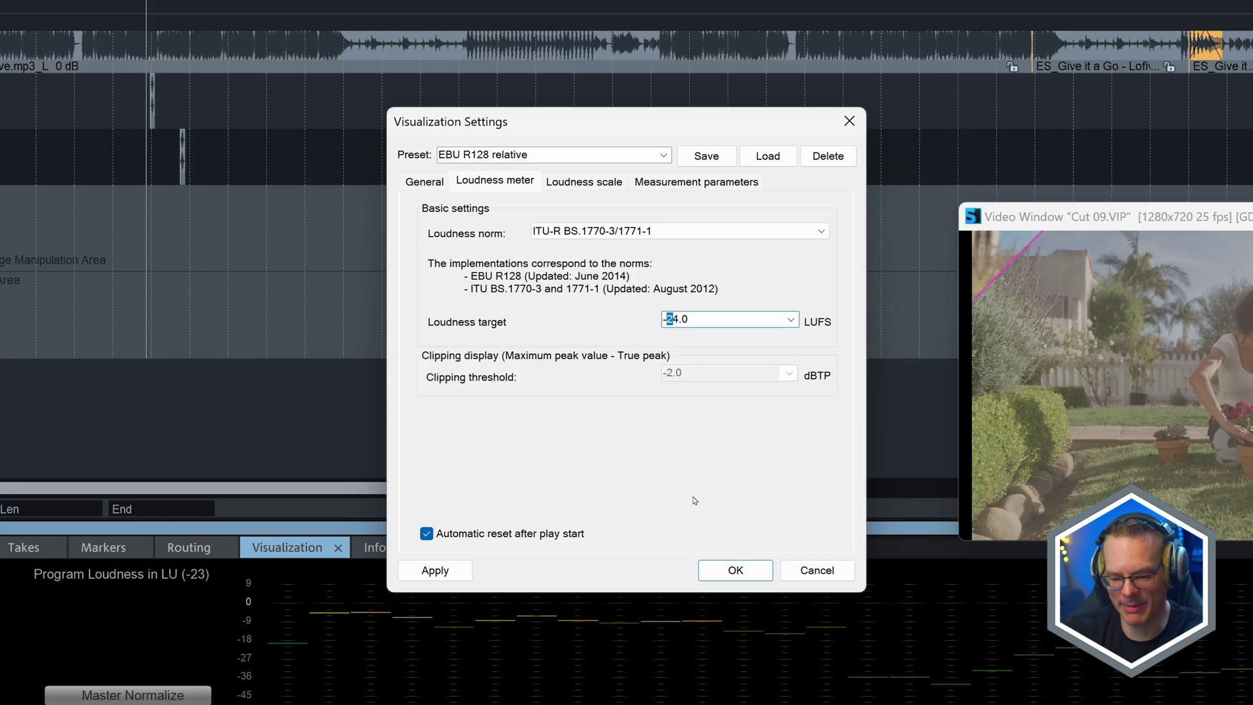
{"action": "type", "text": "-1"}
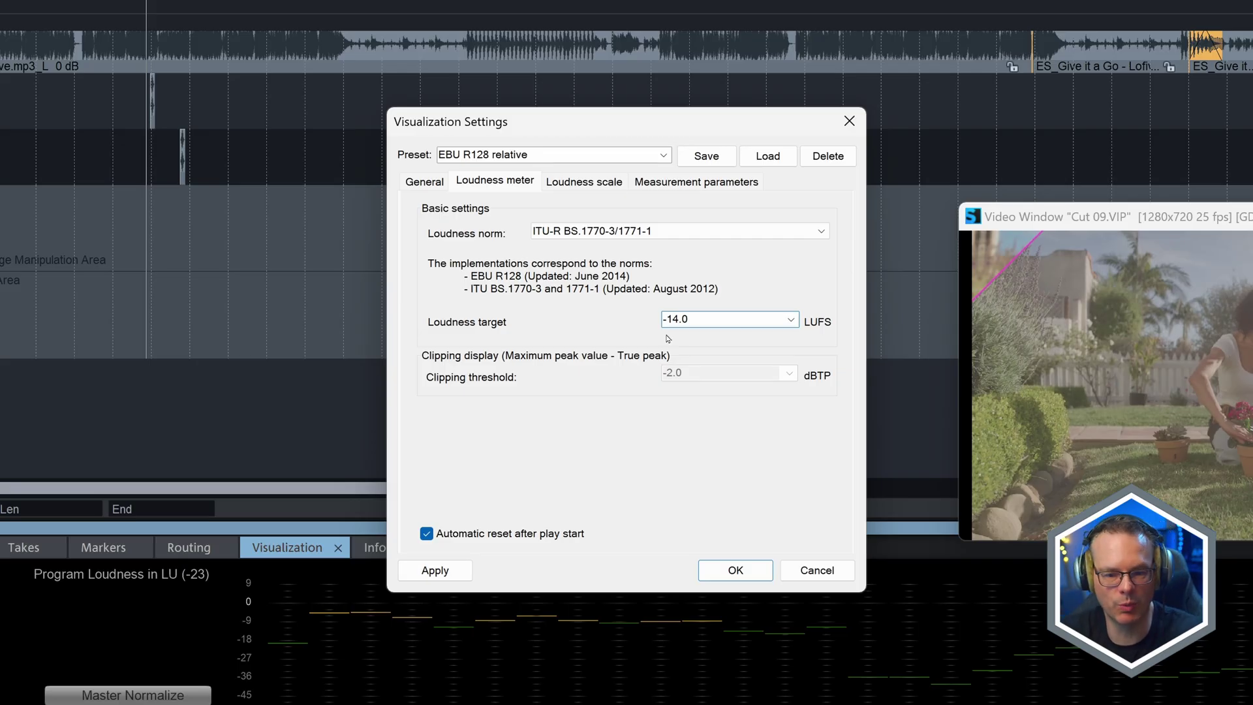
{"action": "left_click", "coordinate": [735, 570]}
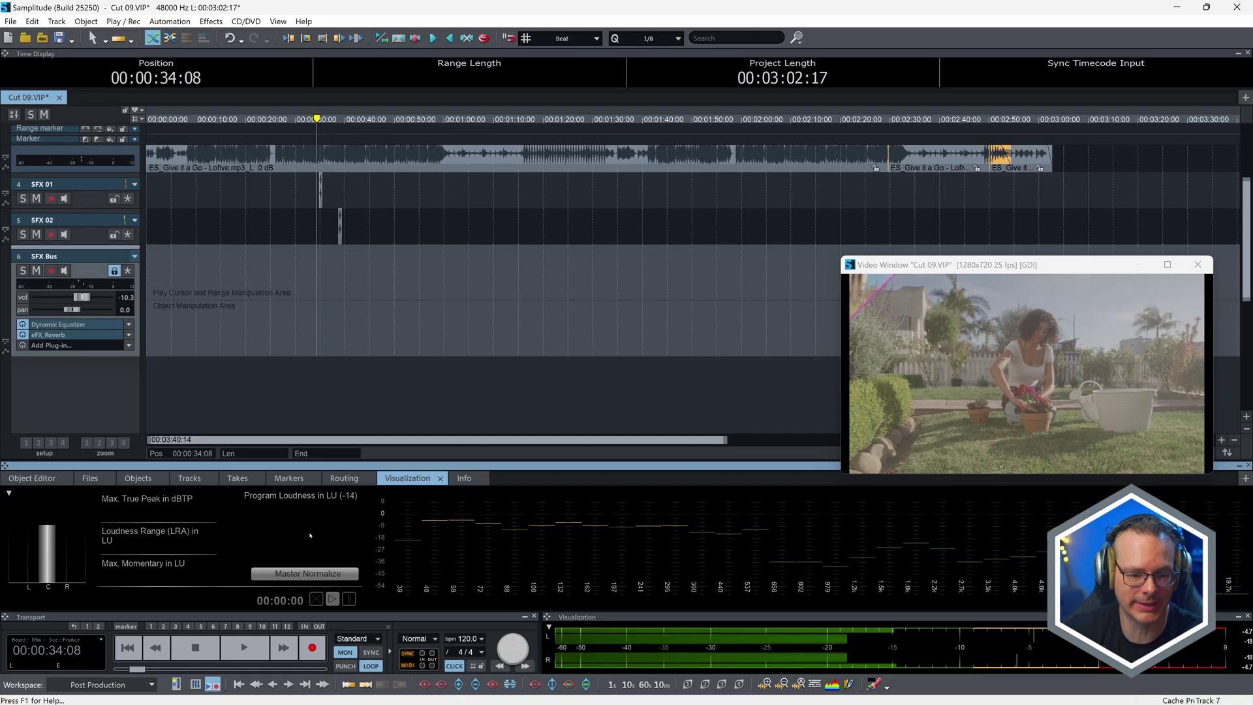
Play about nine seconds of the mix from the start marker so the meter reads -3.6 LU.
{"action": "key", "text": "space"}
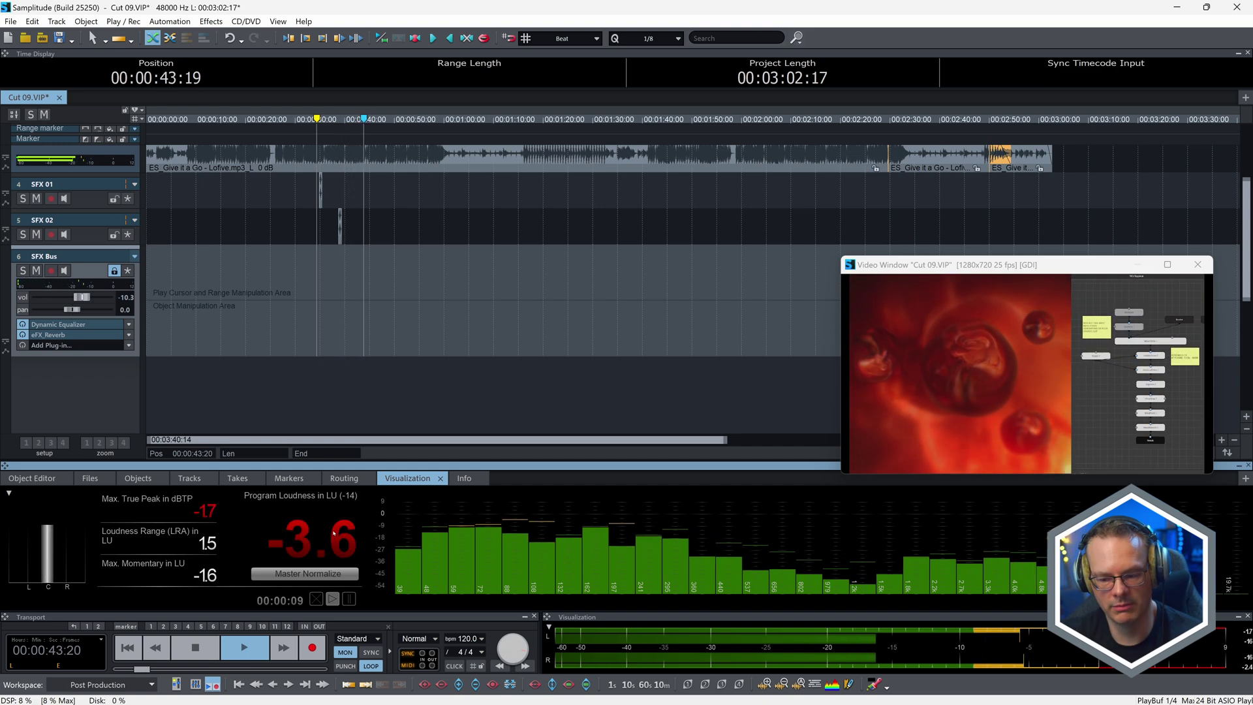
{"action": "key", "text": "space"}
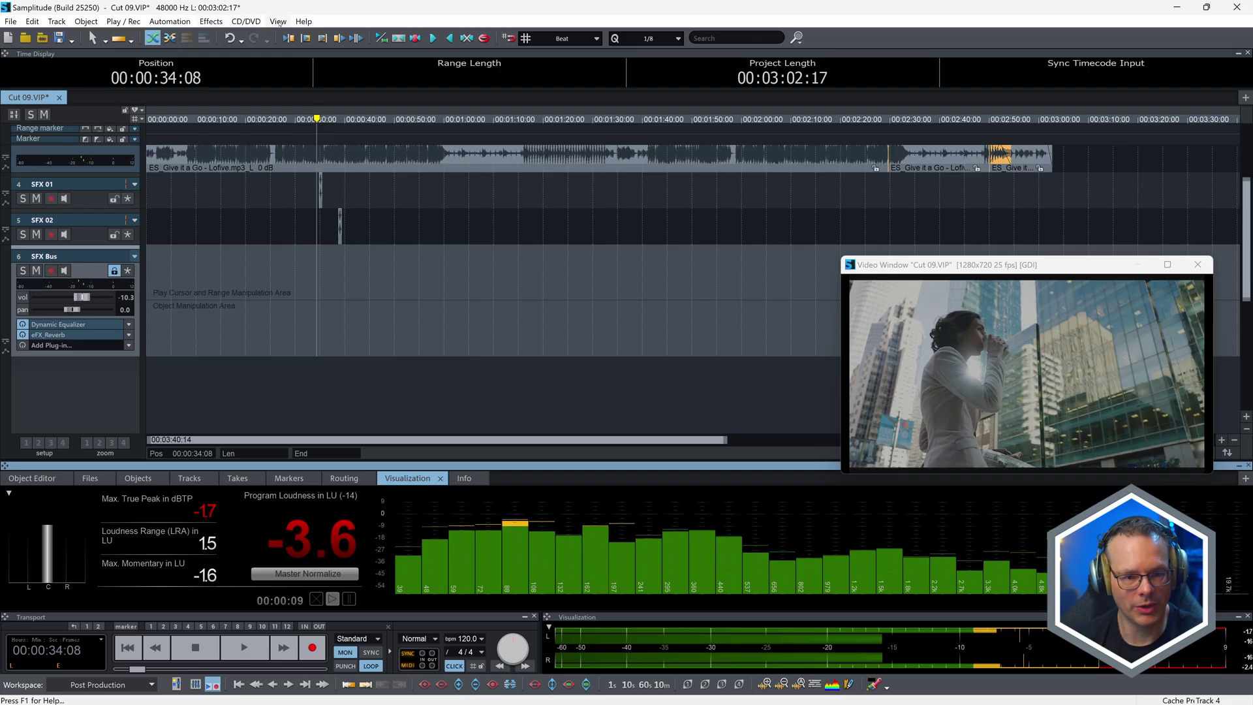
Open the Mixer from the View menu and collapse, then re-expand, its Plug-ins section.
{"action": "left_click", "coordinate": [278, 20]}
{"action": "left_click", "coordinate": [293, 35]}
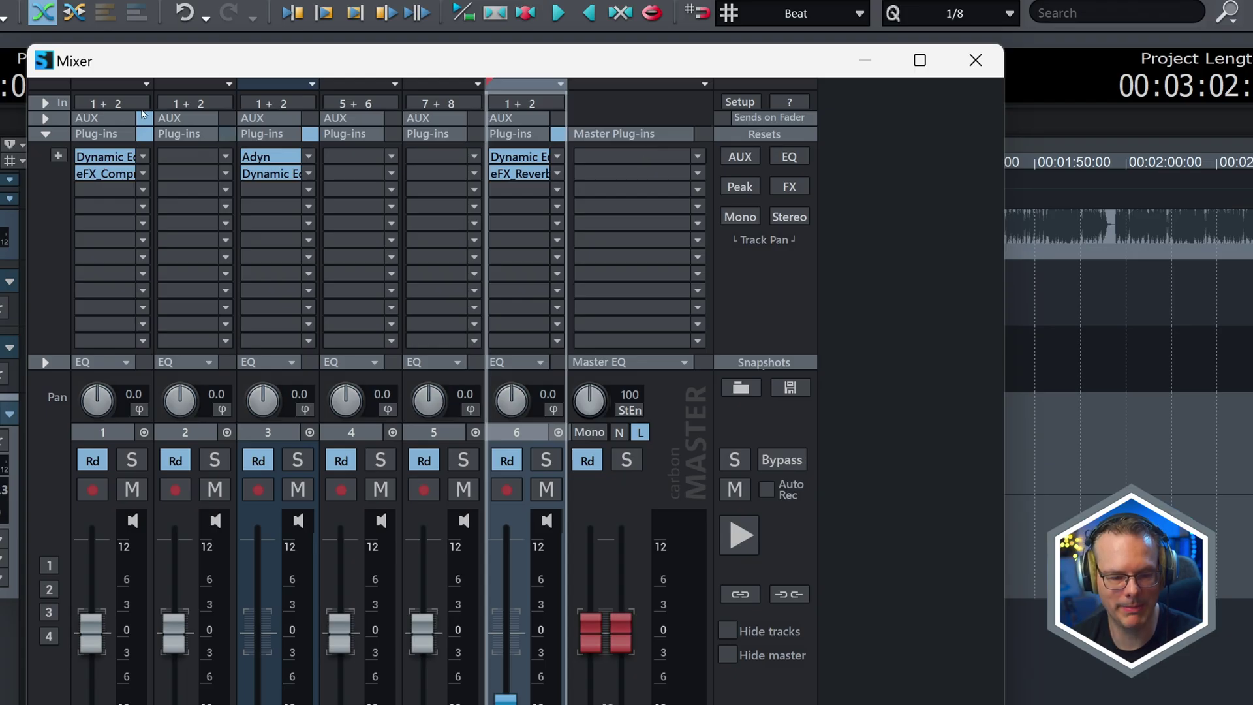
{"action": "left_click", "coordinate": [45, 135]}
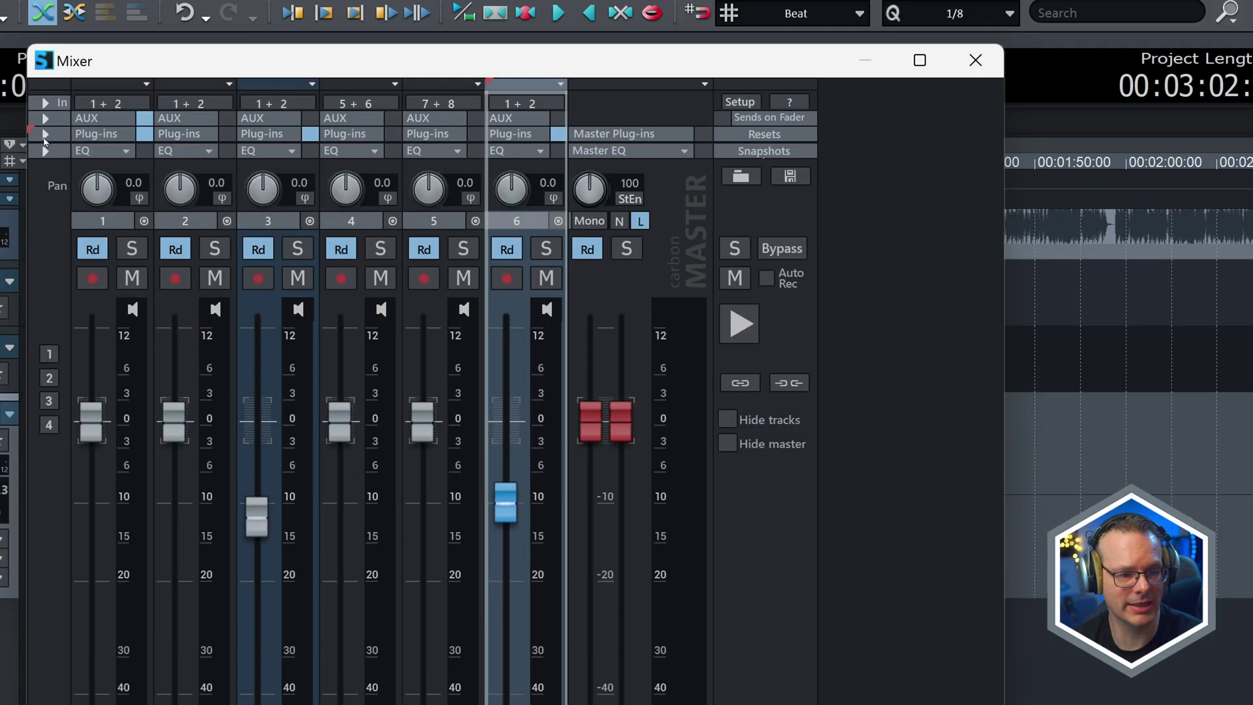
{"action": "left_click", "coordinate": [44, 135]}
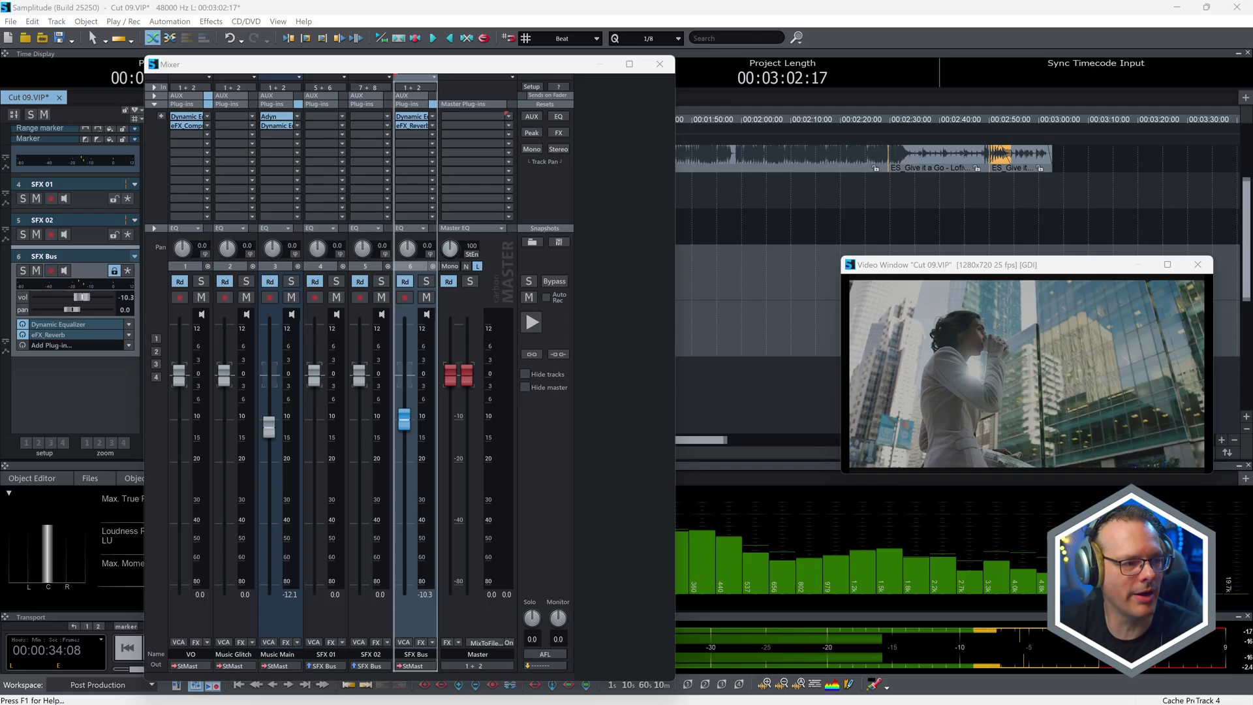
Add the Dynamic Equalizer plug-in to an empty Master bus slot.
{"action": "left_click", "coordinate": [475, 115]}
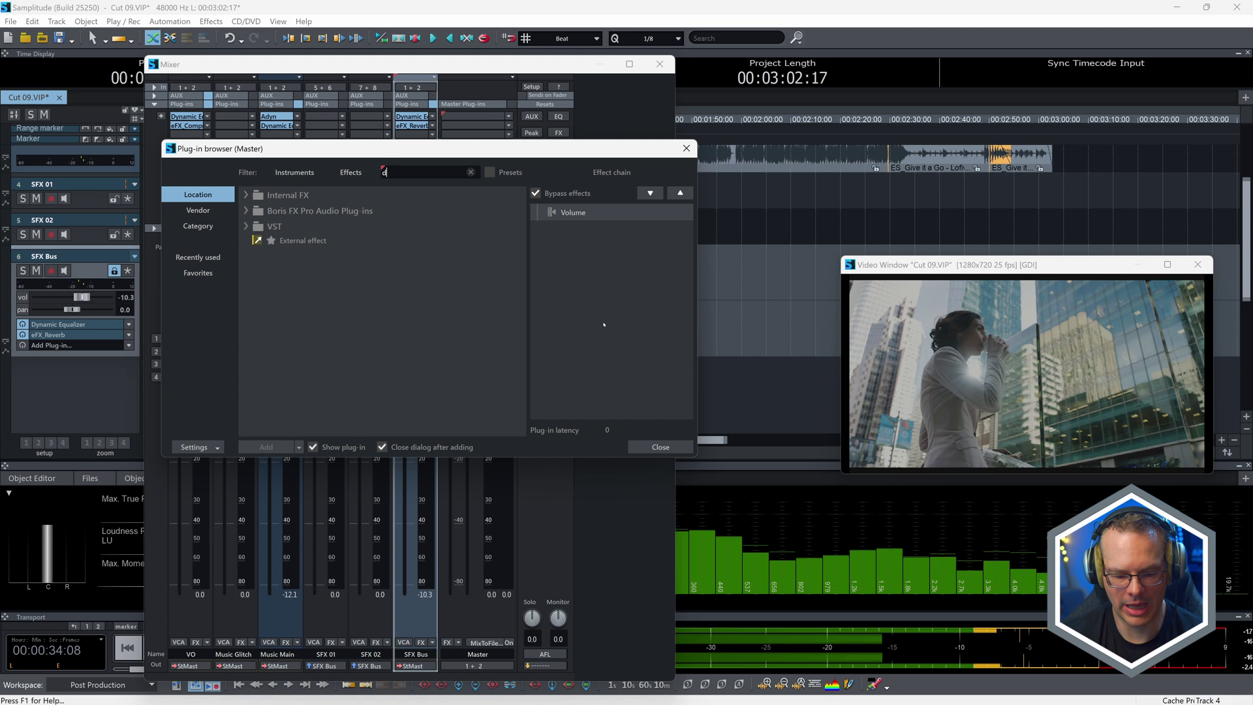
{"action": "type", "text": "dyn"}
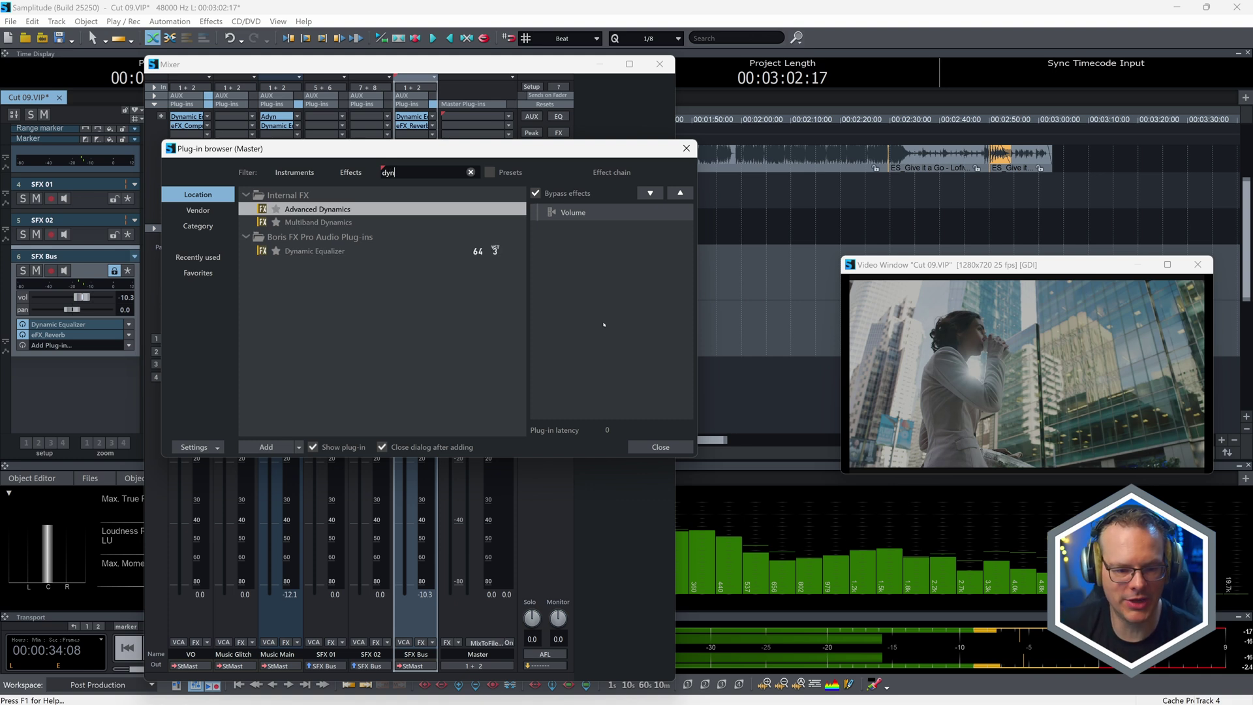
{"action": "left_click", "coordinate": [311, 252]}
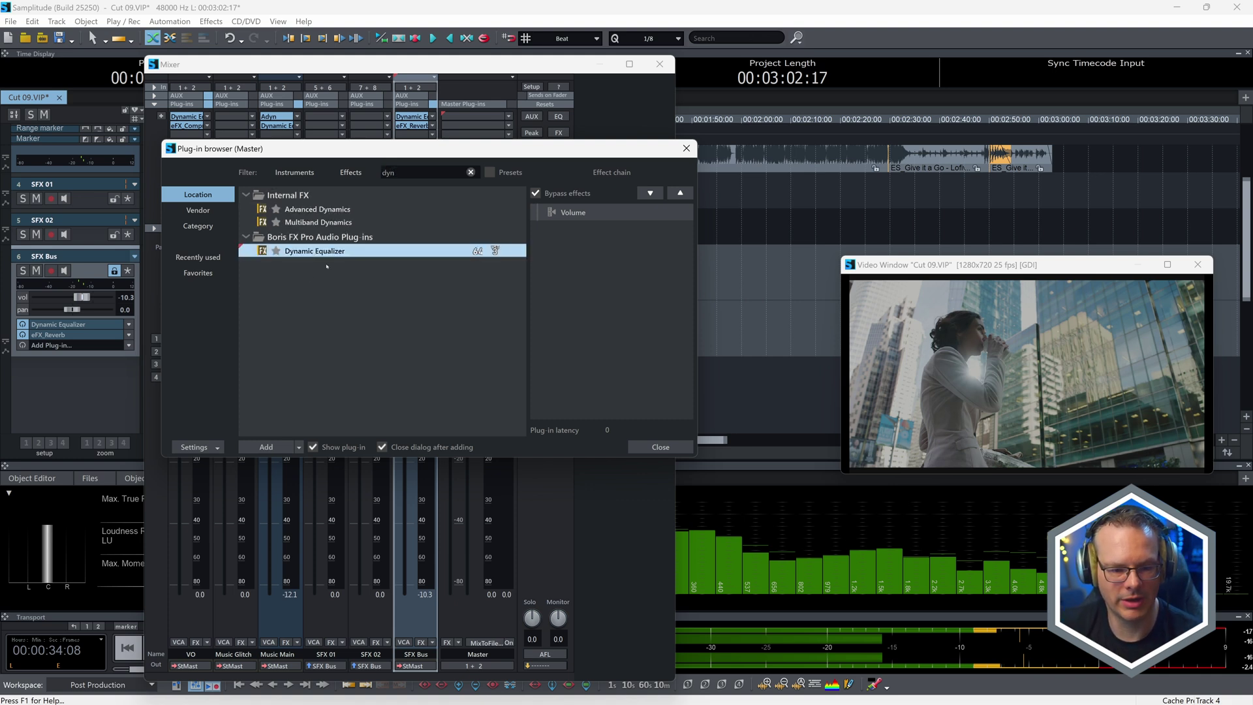
{"action": "double_click", "coordinate": [340, 252]}
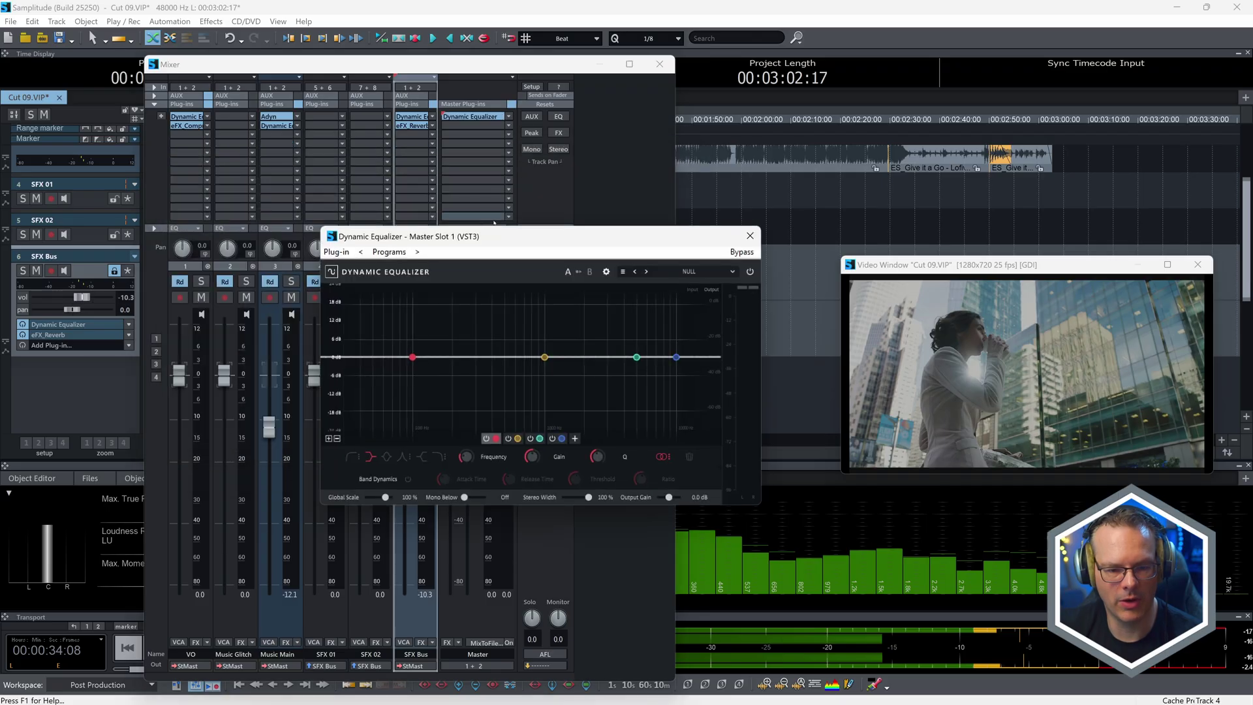
Load preset 59 M_S_MASTER, placing the equalizer window aside and the mixer on the right.
{"action": "left_click", "coordinate": [389, 252]}
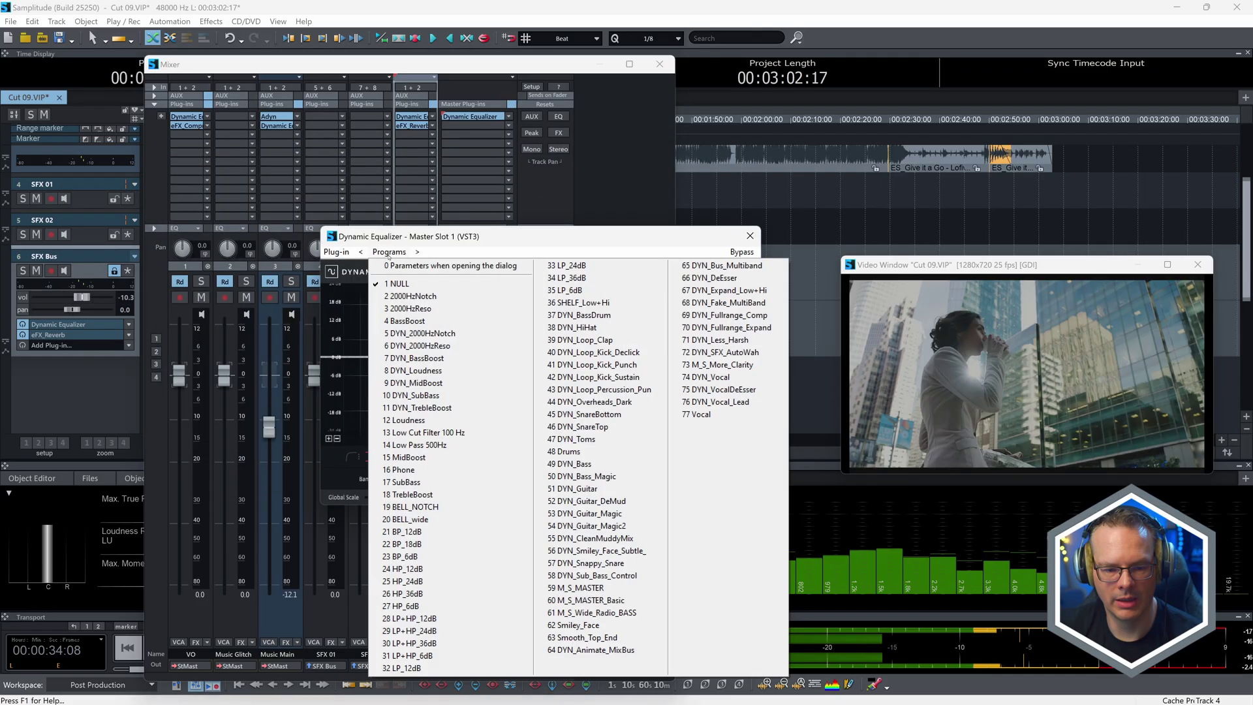
{"action": "left_click", "coordinate": [611, 595]}
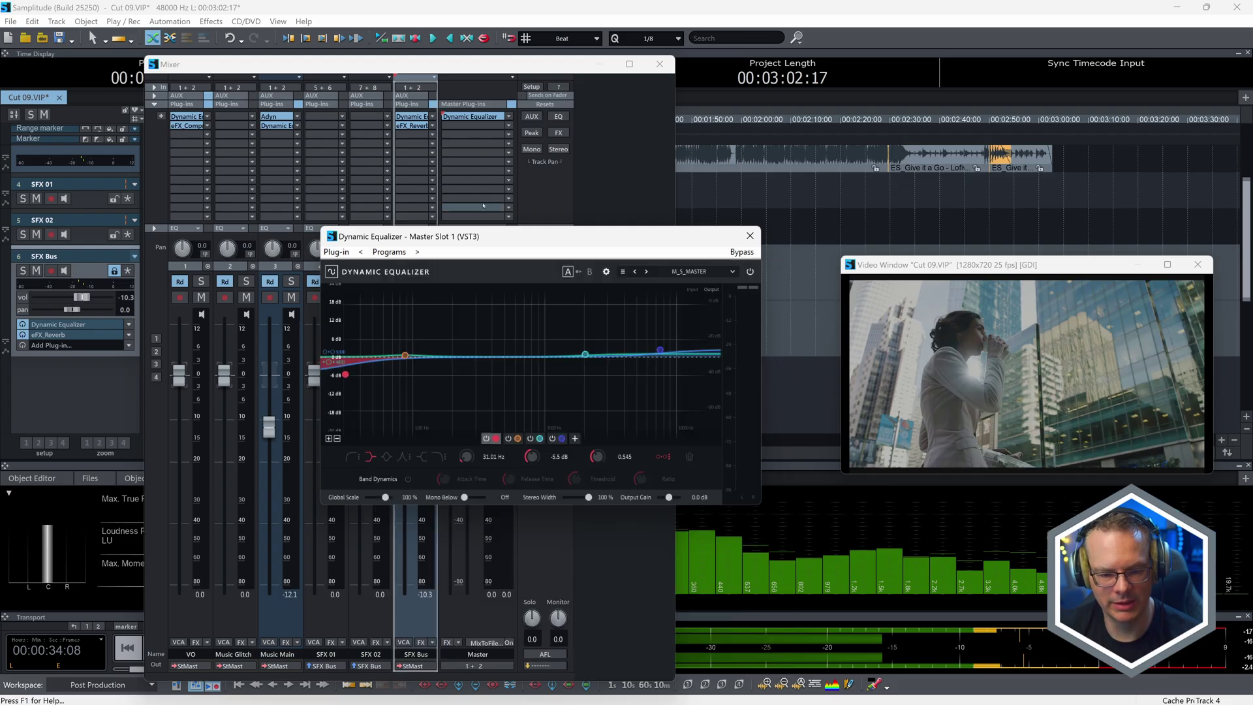
{"action": "mouse_move", "coordinate": [573, 244]}
{"action": "left_mouse_down"}
{"action": "mouse_move", "coordinate": [559, 220]}
{"action": "mouse_move", "coordinate": [291, 211]}
{"action": "mouse_move", "coordinate": [431, 197]}
{"action": "left_mouse_up"}
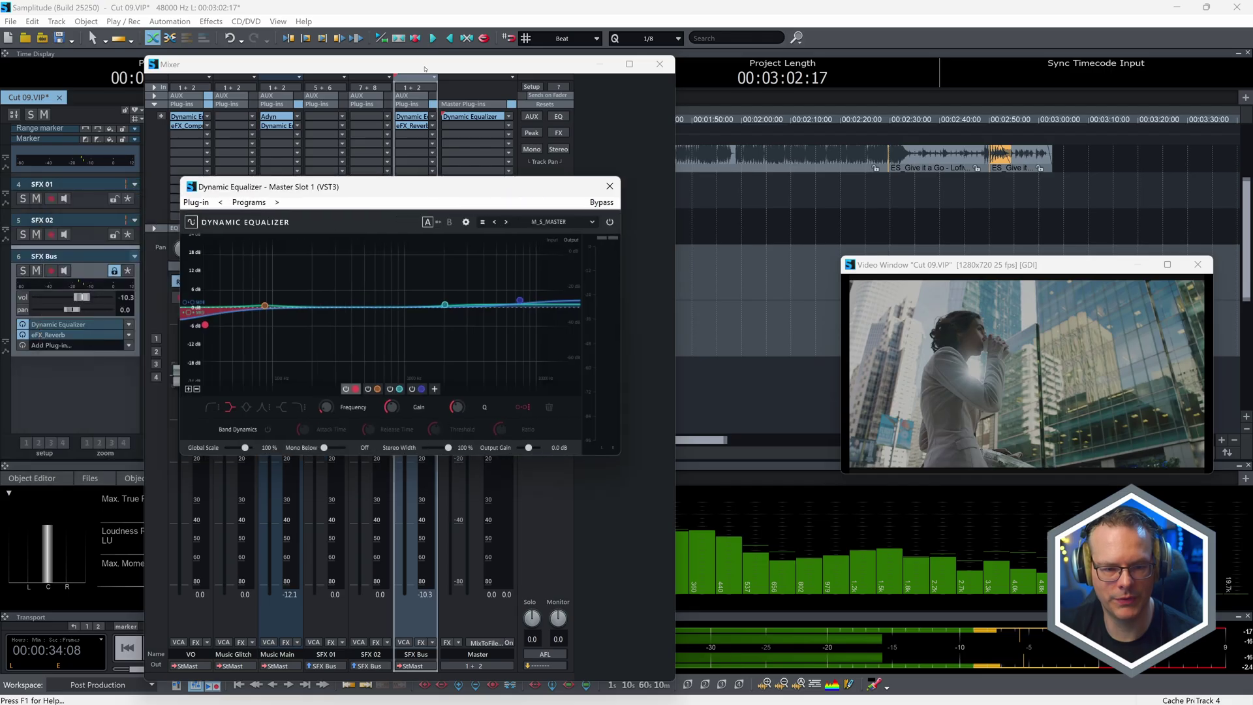
{"action": "left_click_drag", "start_coordinate": [423, 69], "coordinate": [937, 77]}
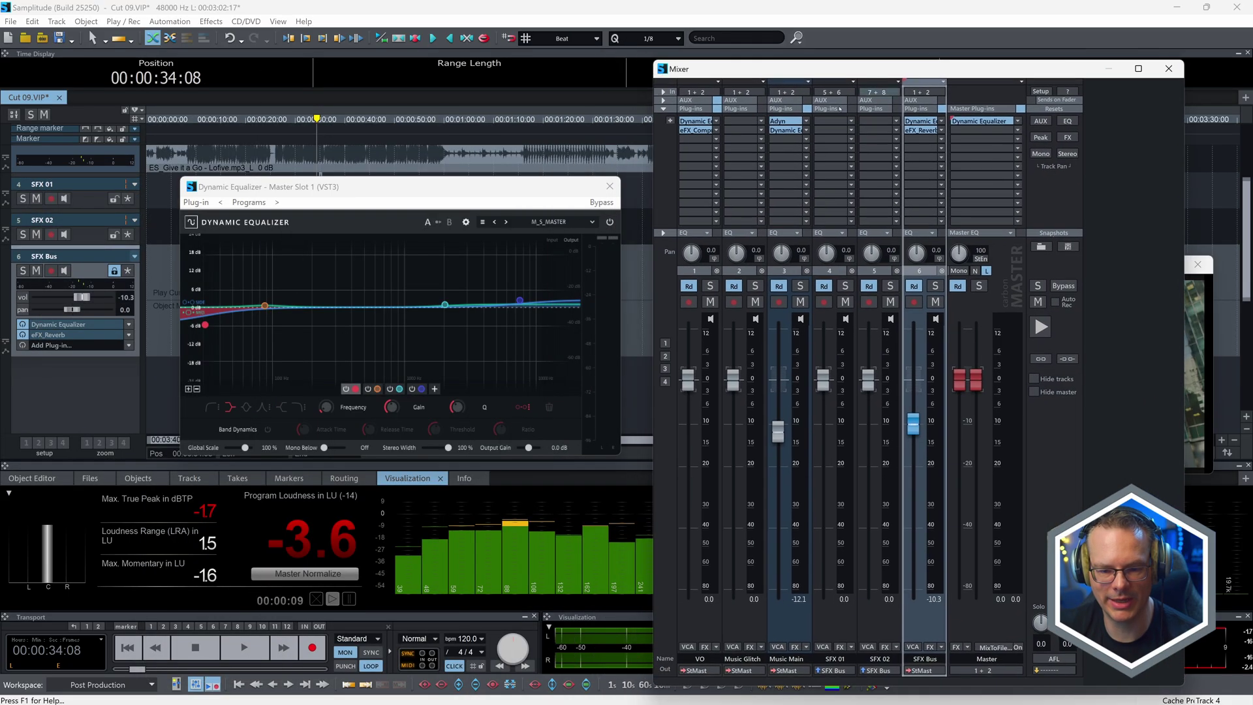
With the mixer closed and the mix playing, raise the equalizer's Output Gain to +2.9 dB.
{"action": "left_click", "coordinate": [1168, 68]}
{"action": "left_click_drag", "start_coordinate": [397, 187], "coordinate": [498, 164]}
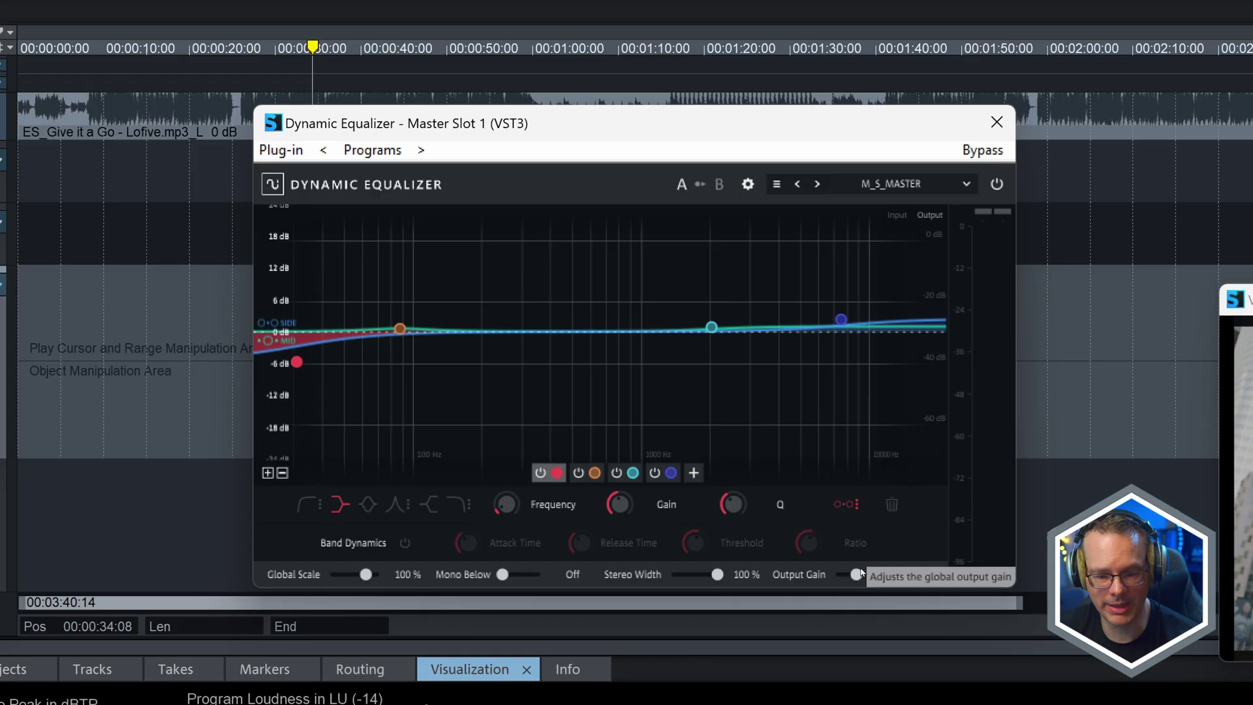
{"action": "key", "text": "space"}
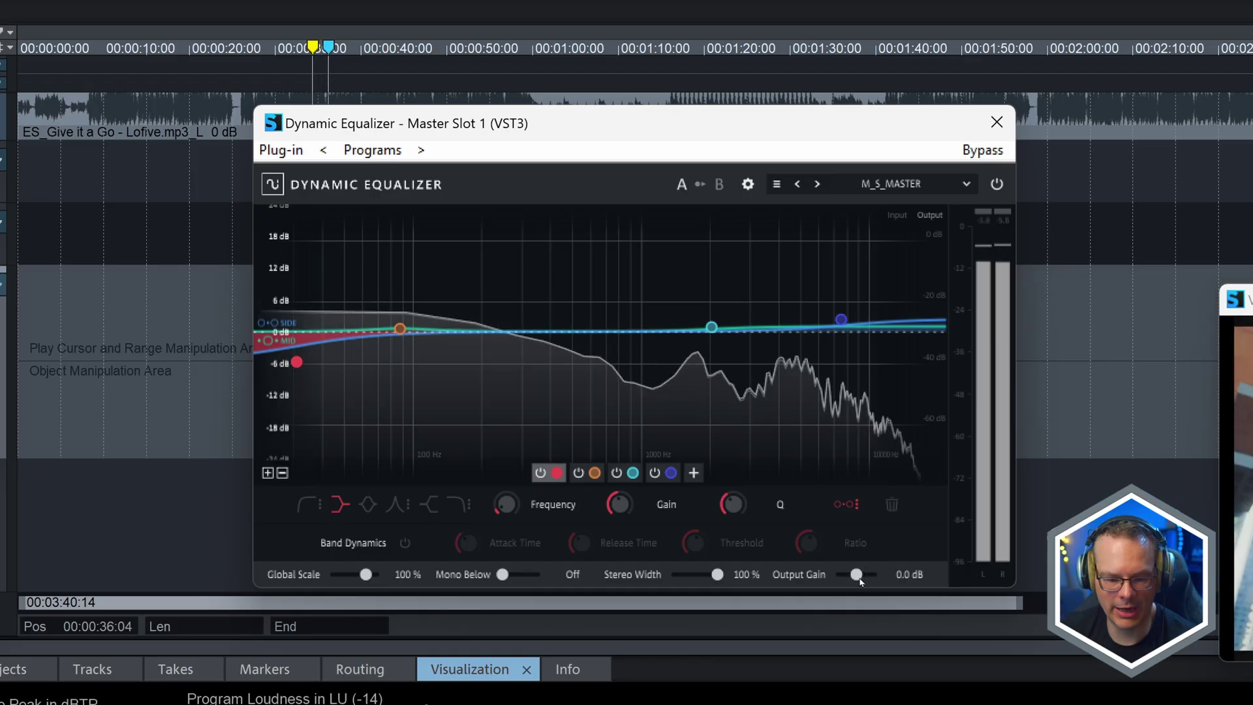
{"action": "left_click_drag", "start_coordinate": [854, 576], "coordinate": [862, 575]}
Replay the mix from about 0:07 to remeasure loudness, now -0.7 LU.
{"action": "key", "text": "space"}
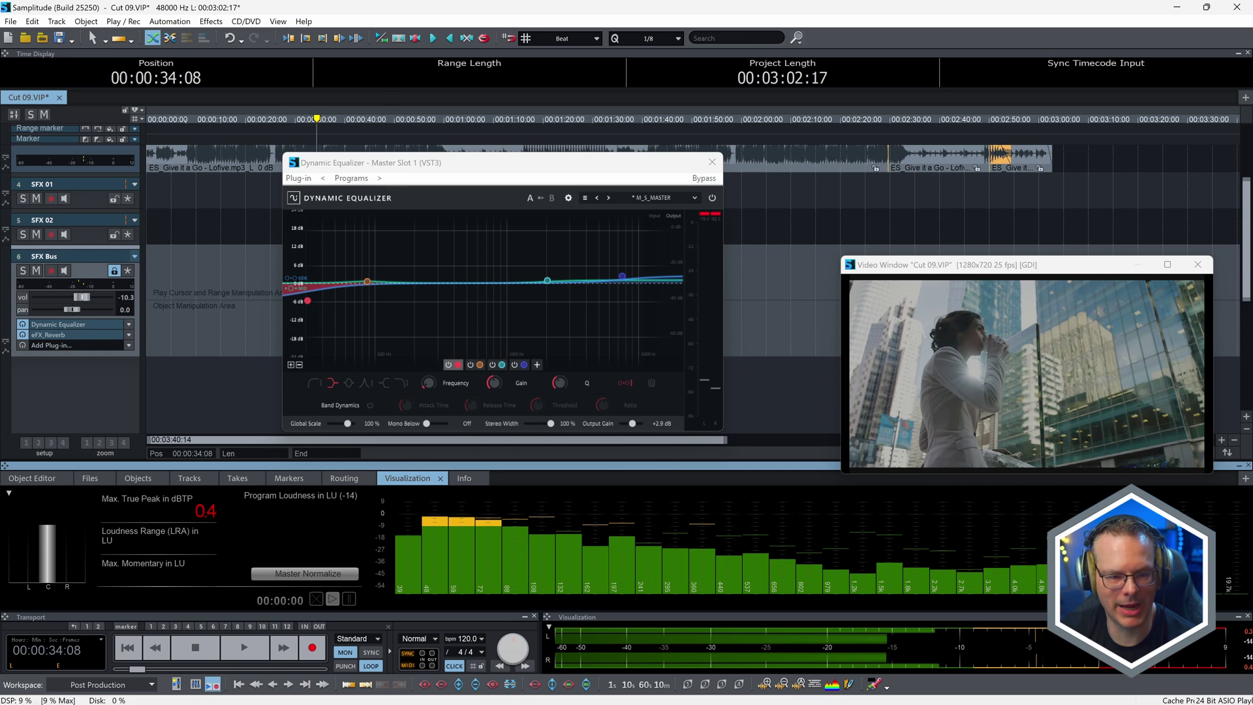
{"action": "left_click", "coordinate": [184, 119]}
{"action": "key", "text": "space"}
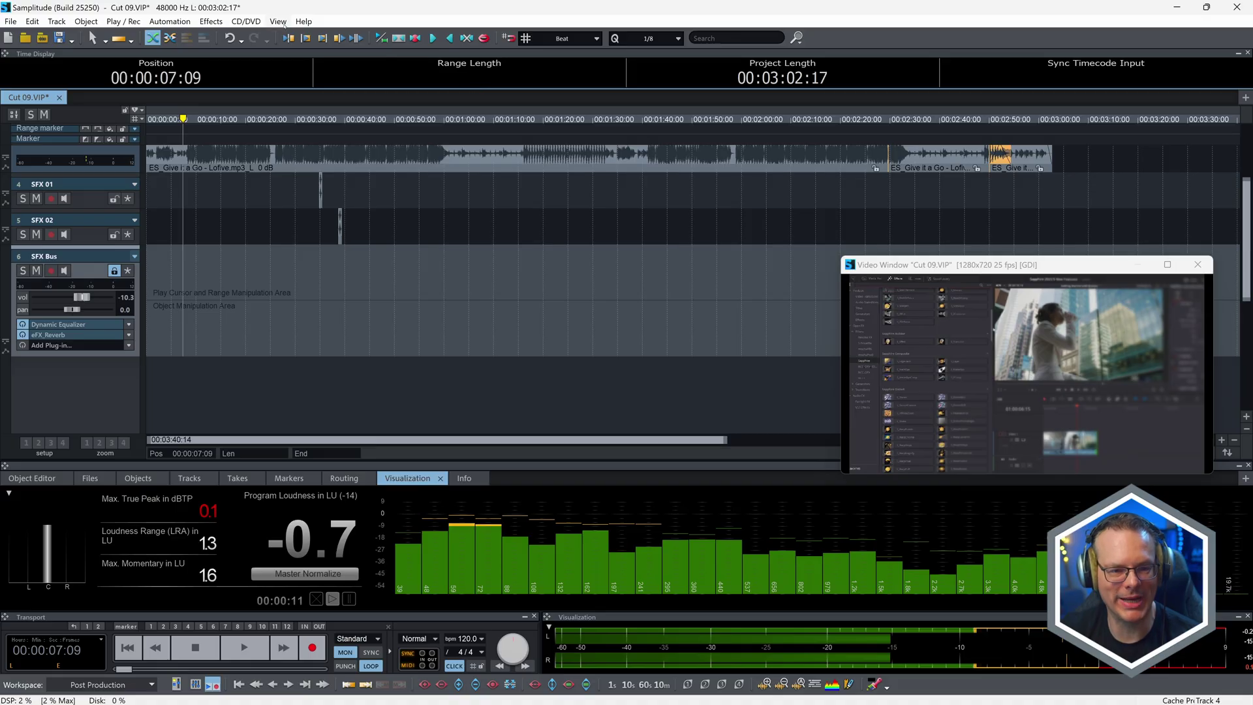
Reopen the Mixer from the View menu and dock it on the left.
{"action": "left_click", "coordinate": [279, 21]}
{"action": "left_click", "coordinate": [291, 37]}
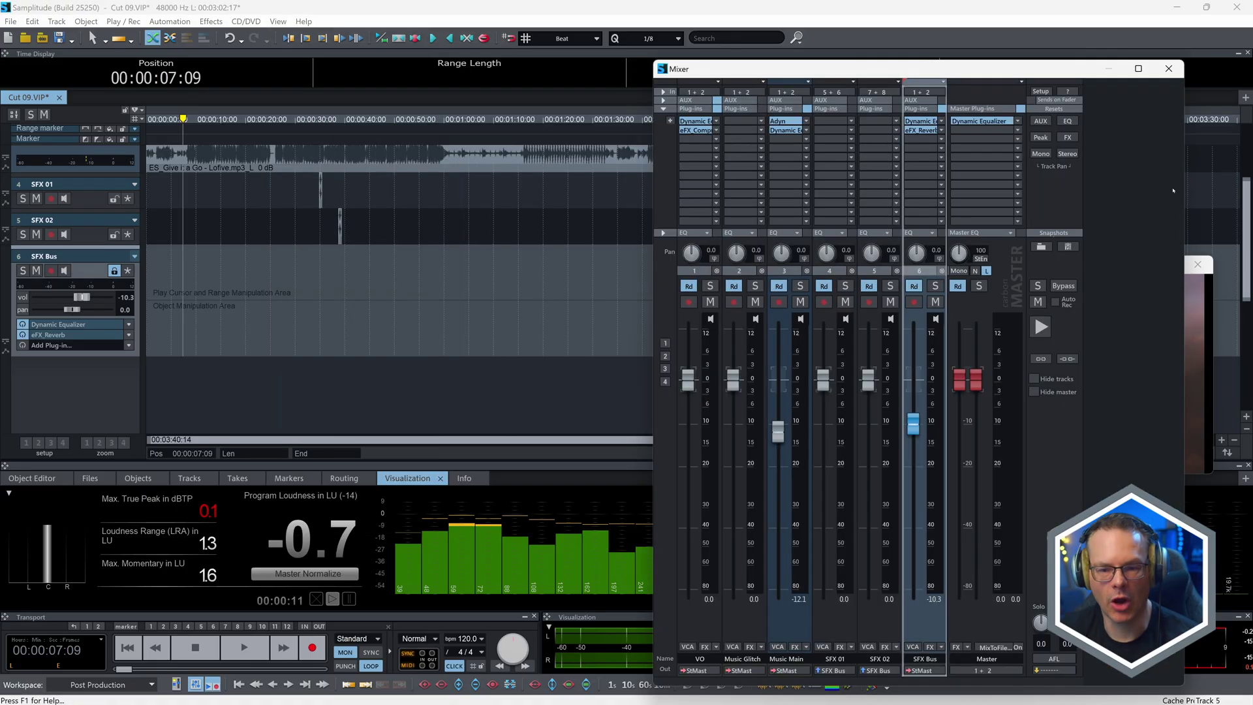
{"action": "mouse_move", "coordinate": [1052, 75]}
{"action": "left_mouse_down"}
{"action": "mouse_move", "coordinate": [517, 94]}
{"action": "mouse_move", "coordinate": [522, 82]}
{"action": "left_mouse_up"}
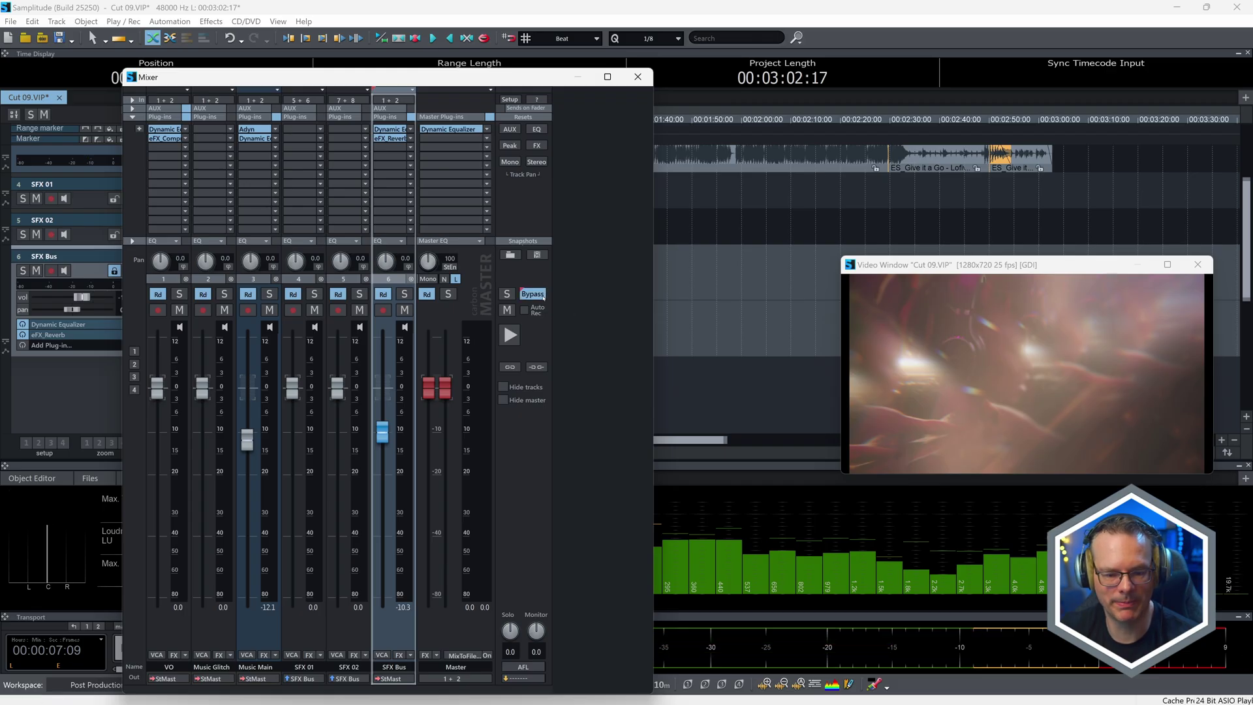
Play the mix, bypassing the master effects briefly and then restoring them.
{"action": "key", "text": "space"}
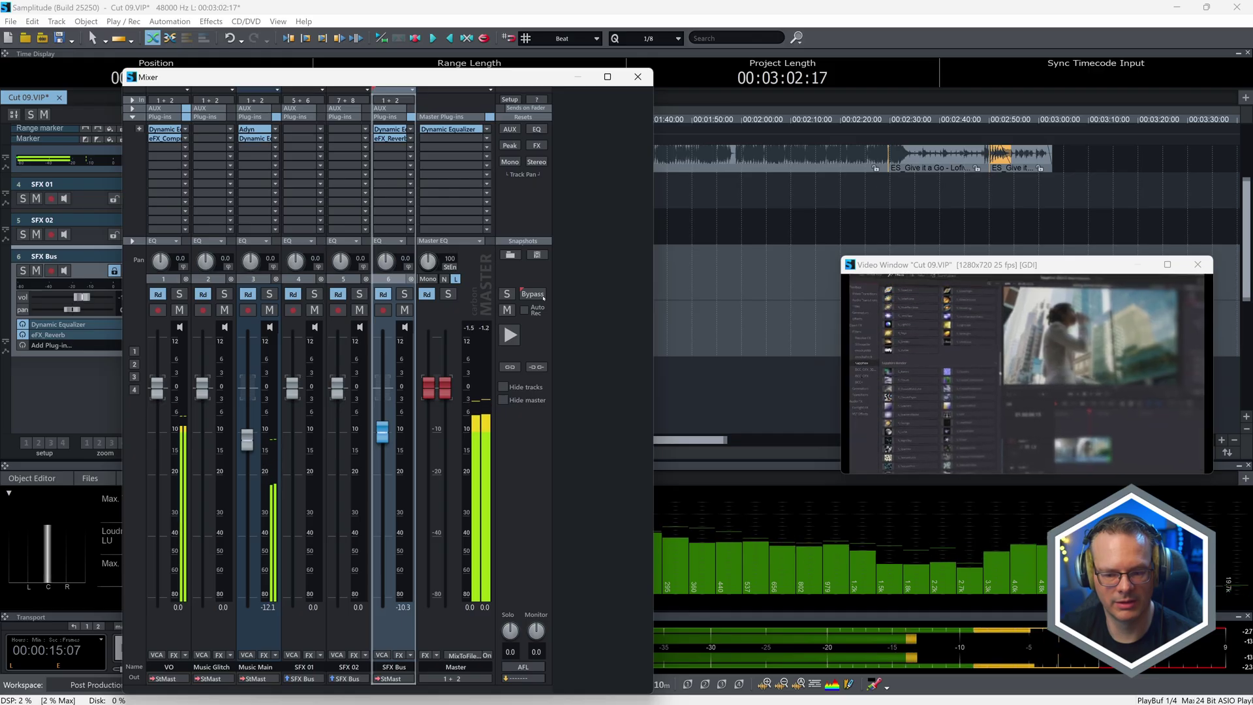
{"action": "left_click", "coordinate": [534, 294]}
{"action": "left_click", "coordinate": [539, 294]}
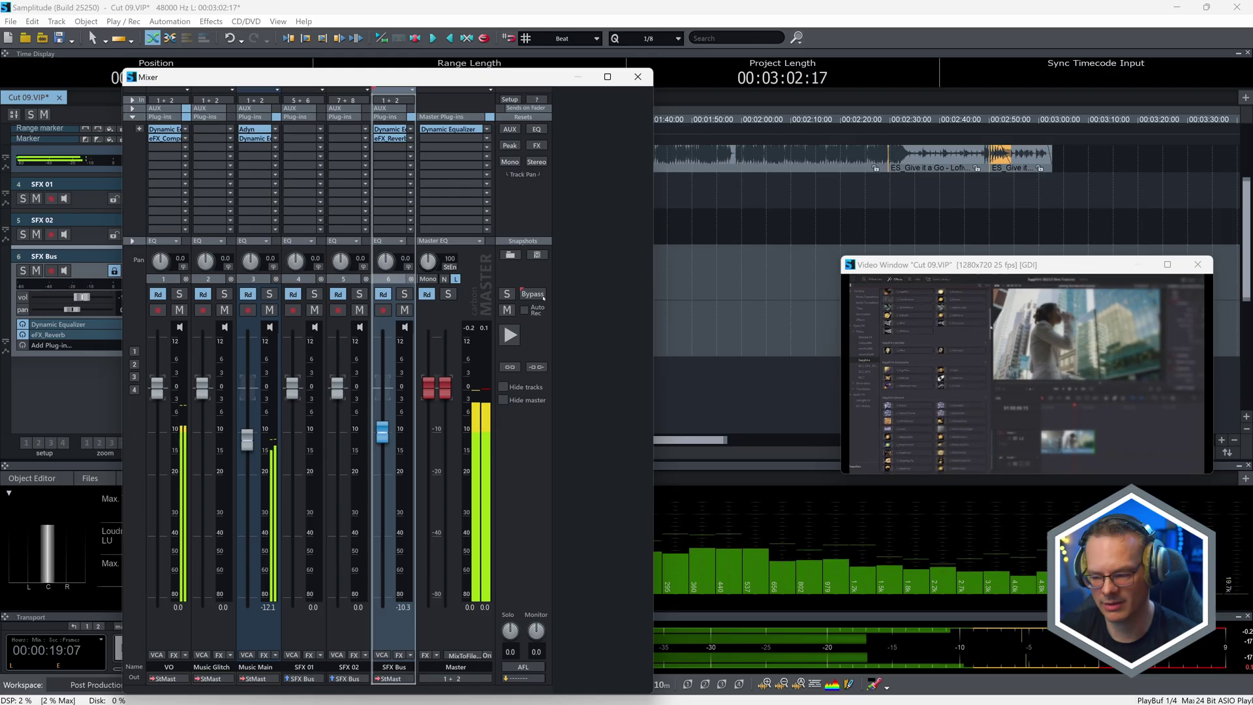
{"action": "key", "text": "space"}
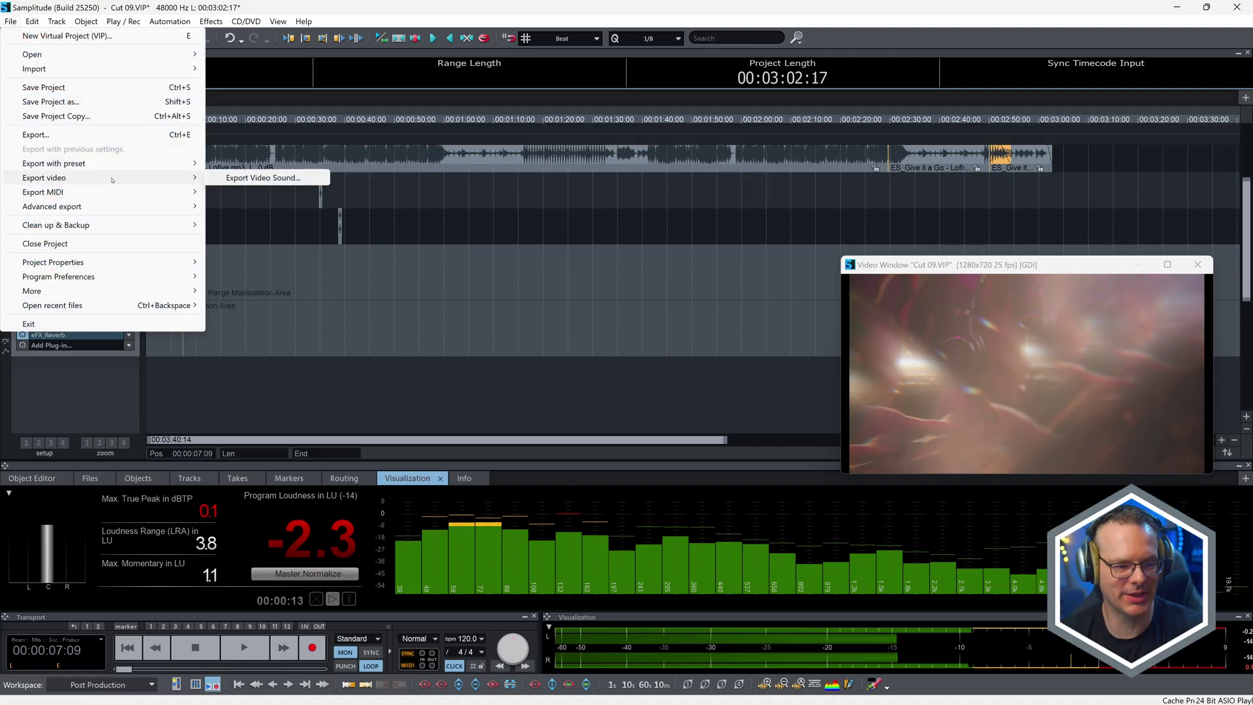
Export the stereo master using the '24 Bit WAV Stereo' preset.
{"action": "left_click", "coordinate": [112, 139]}
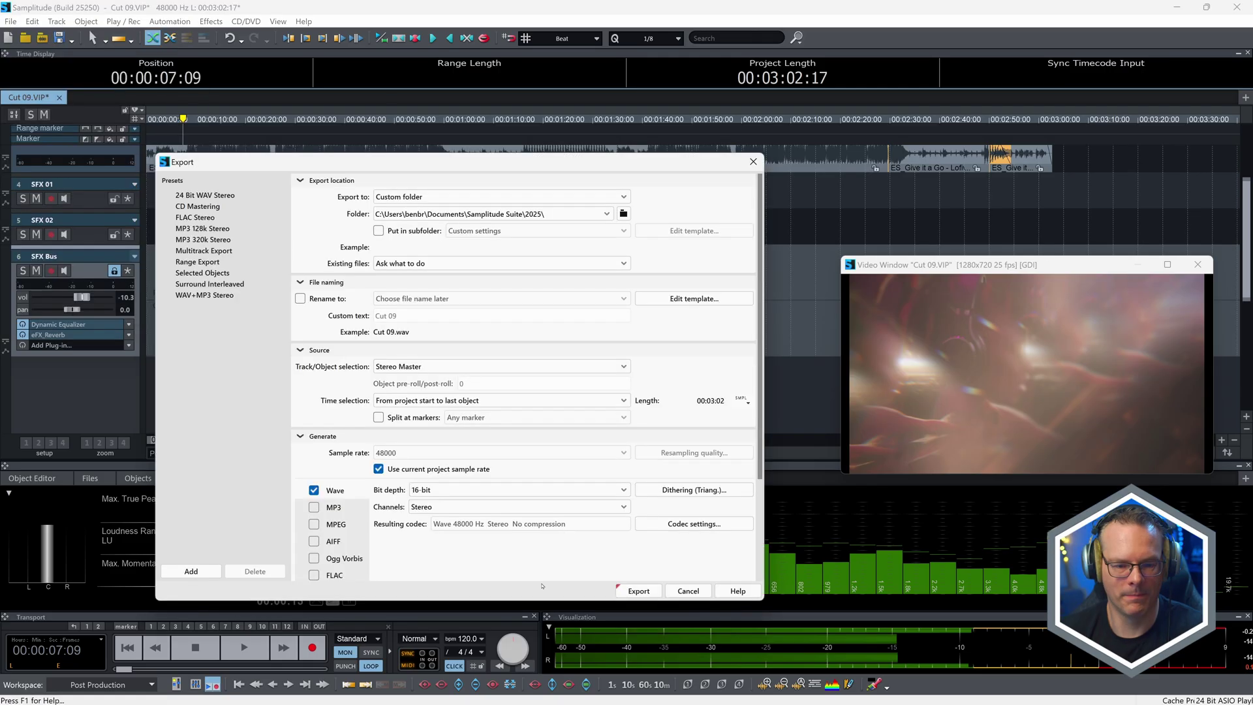
{"action": "left_click", "coordinate": [207, 197]}
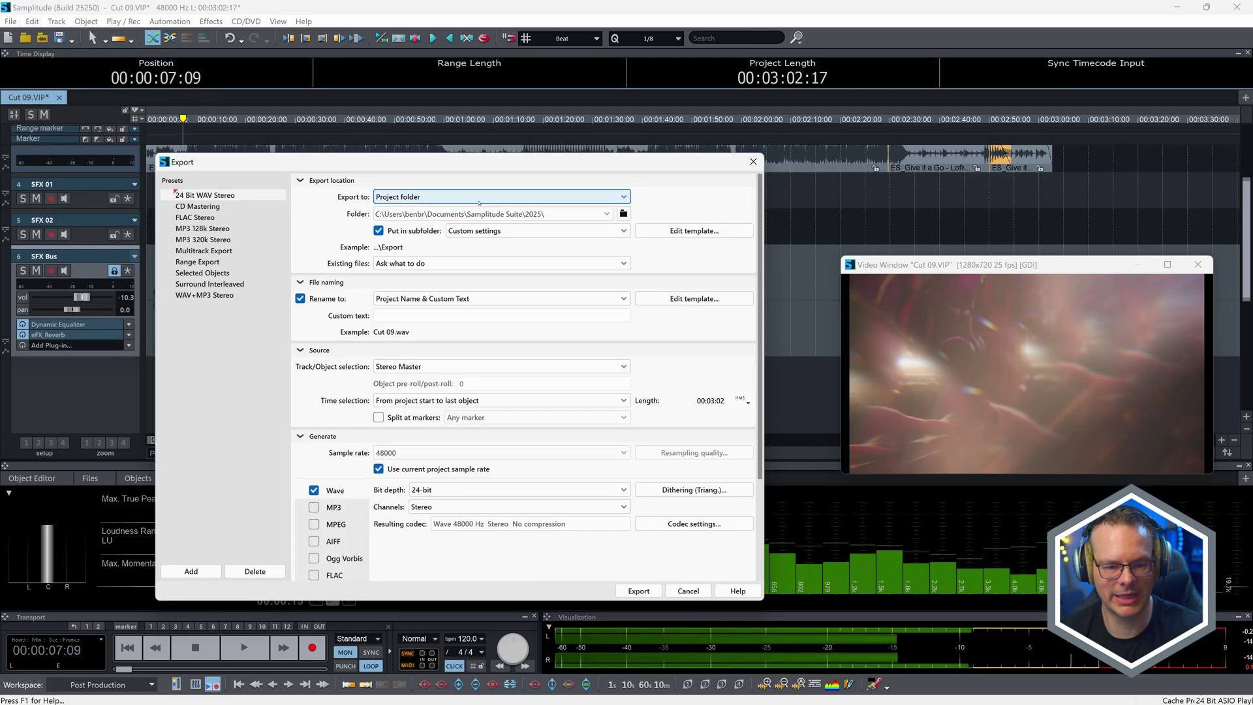
{"action": "scroll", "coordinate": [499, 264], "scroll_direction": "down", "scroll_amount": 3}
{"action": "left_click", "coordinate": [638, 590]}
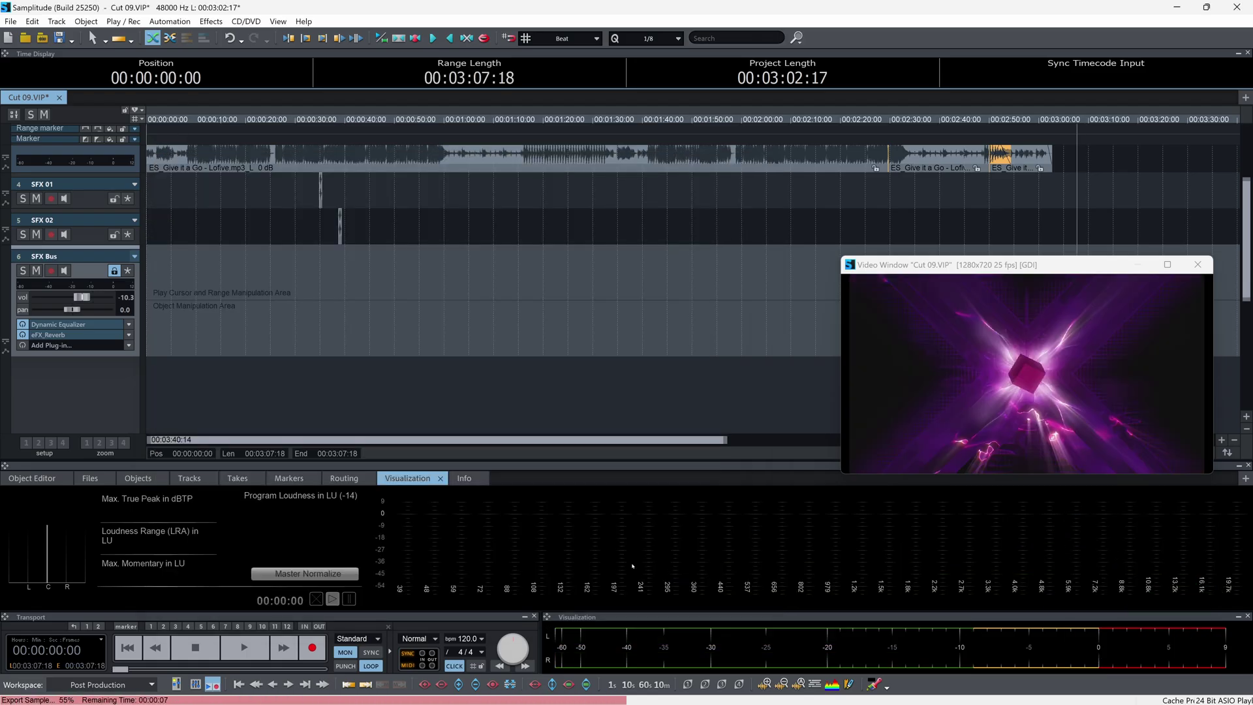